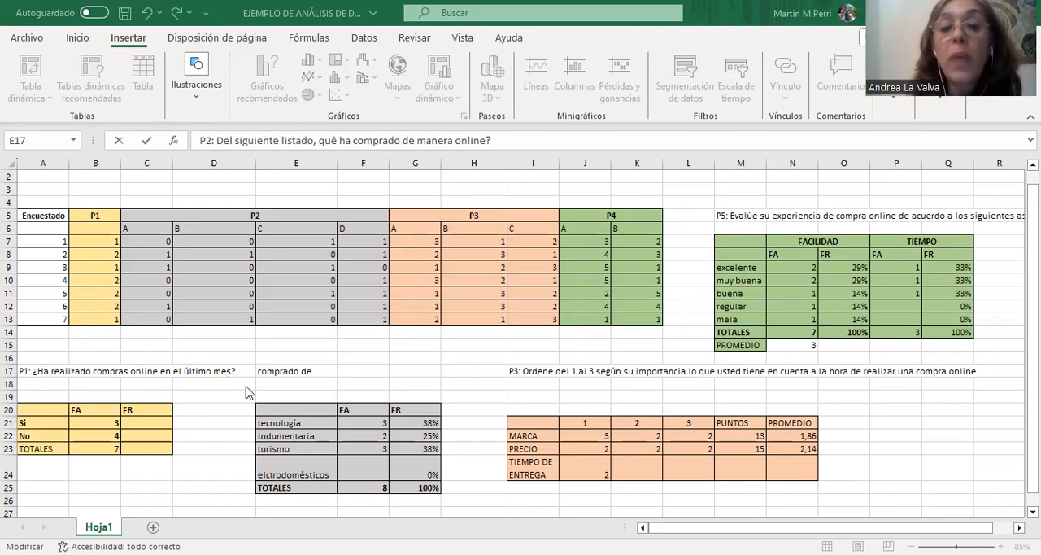
# Review the wording of survey questions P1, P2, P3 and P5 and the P1 to P4 headings of the response table.
pyautogui.click(162, 371)
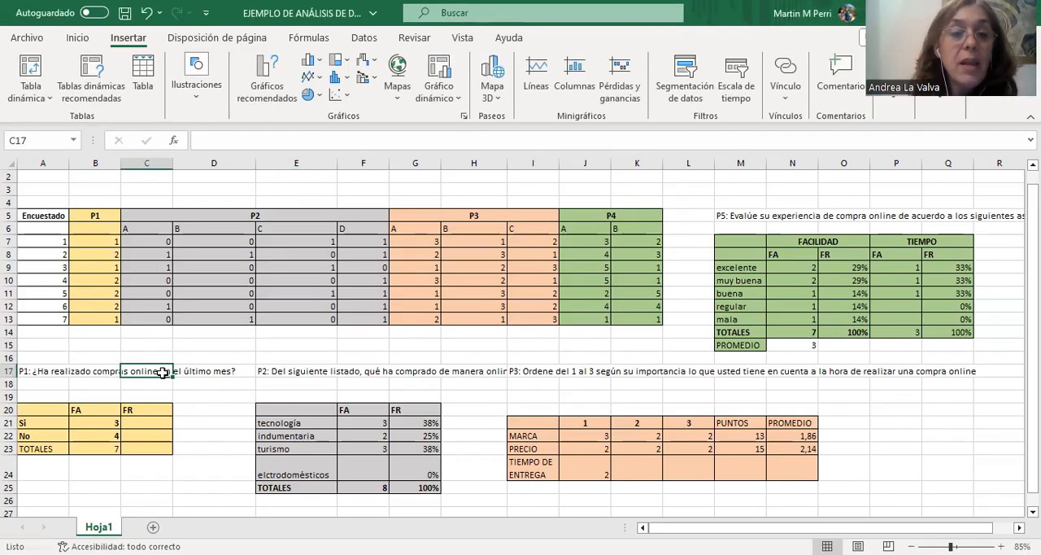
pyautogui.click(95, 372)
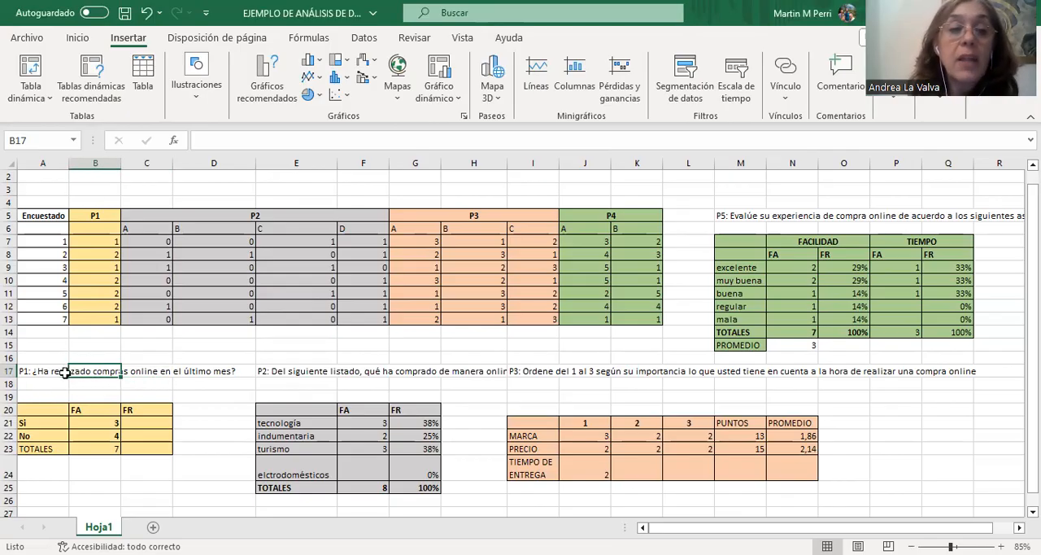
pyautogui.click(57, 371)
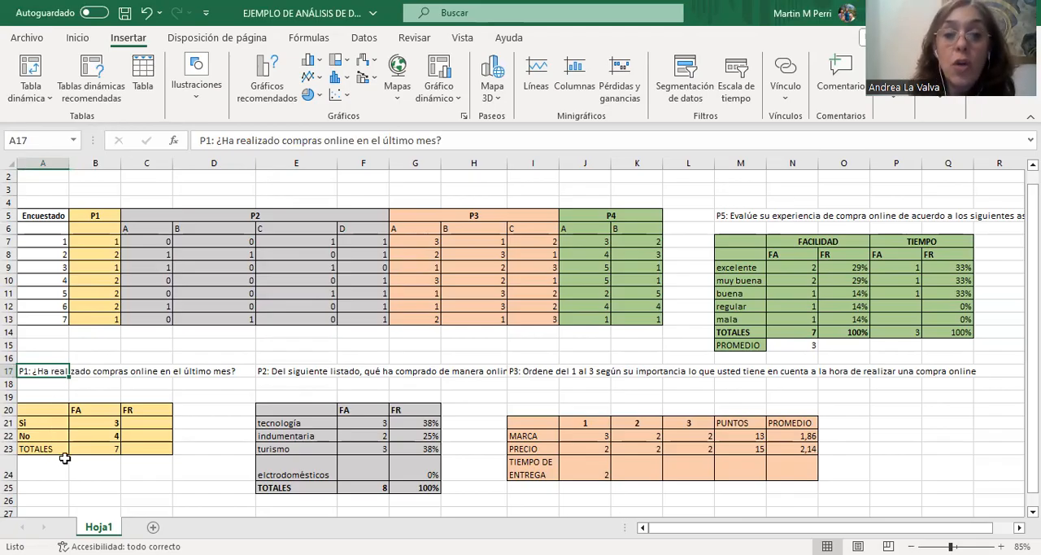
pyautogui.click(293, 371)
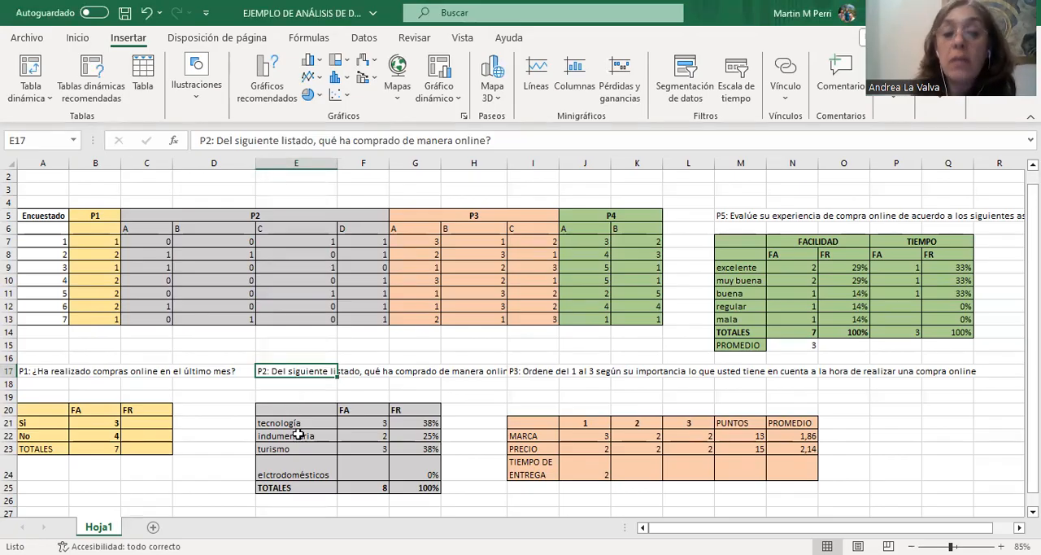
pyautogui.click(545, 370)
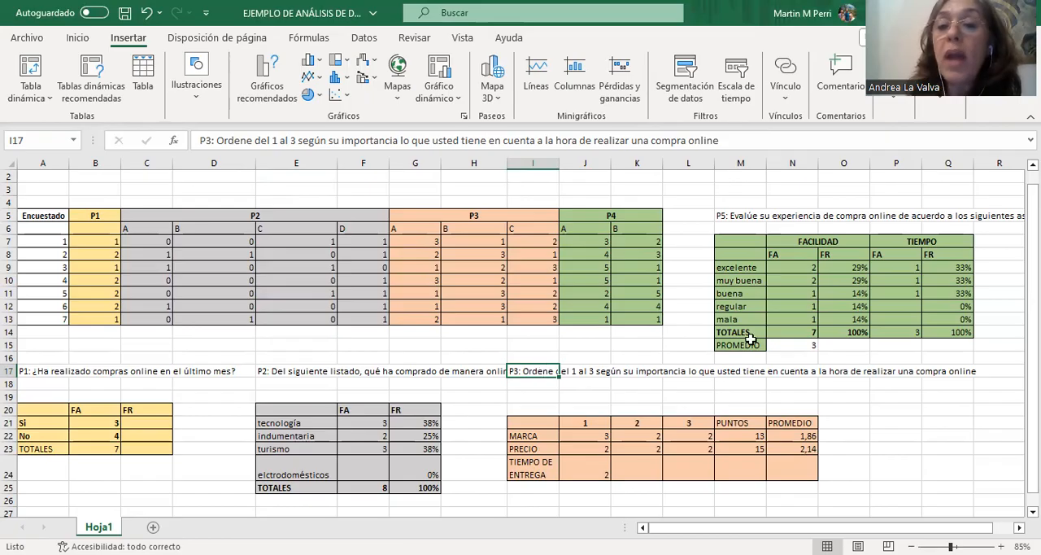
pyautogui.click(747, 215)
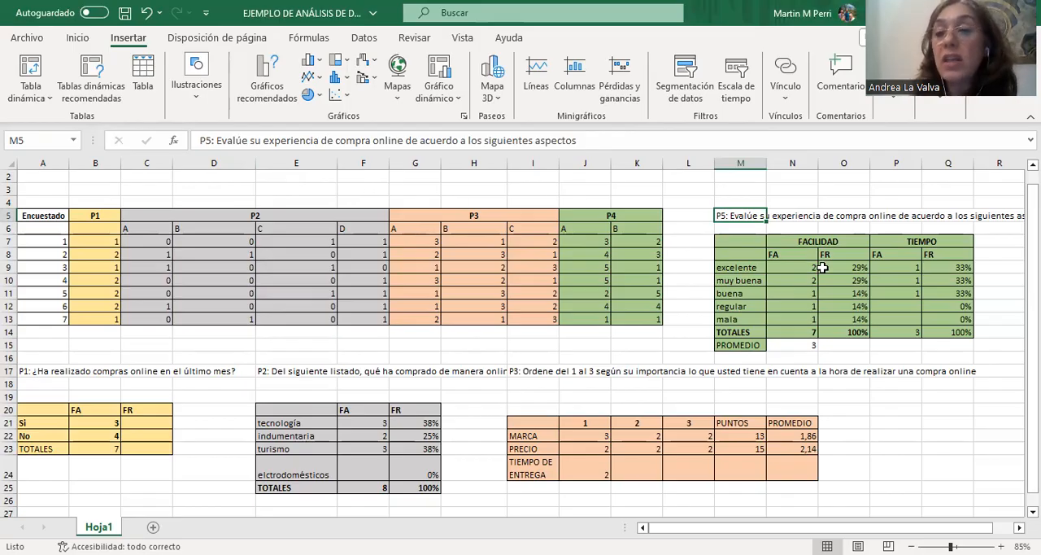
pyautogui.click(52, 373)
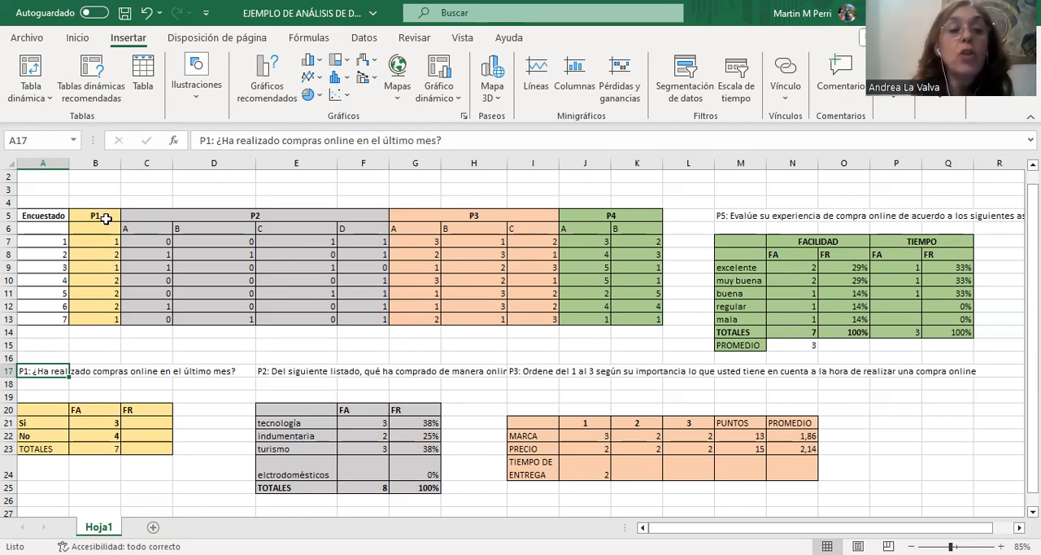
pyautogui.click(106, 219)
pyautogui.click(232, 220)
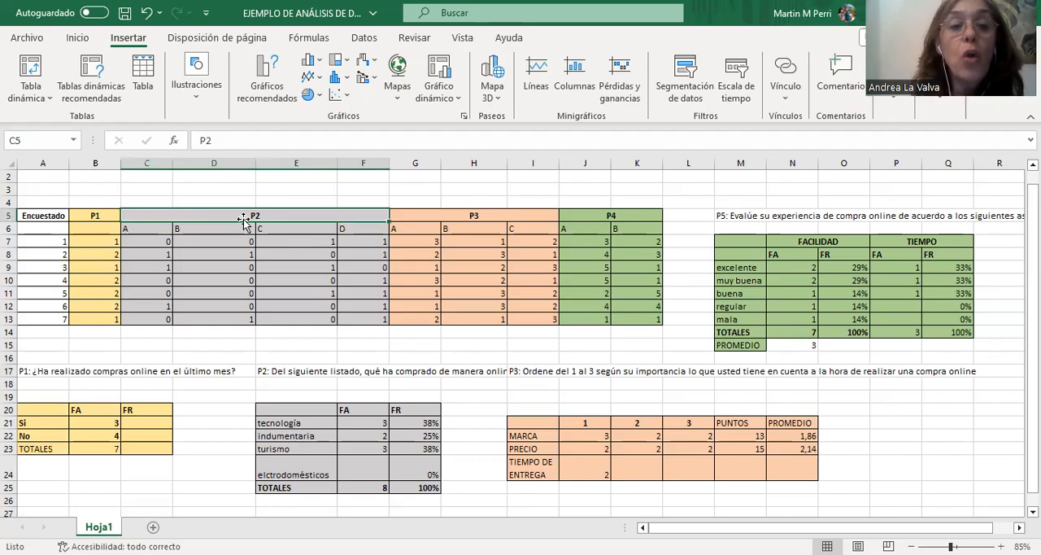
pyautogui.click(465, 218)
pyautogui.click(584, 218)
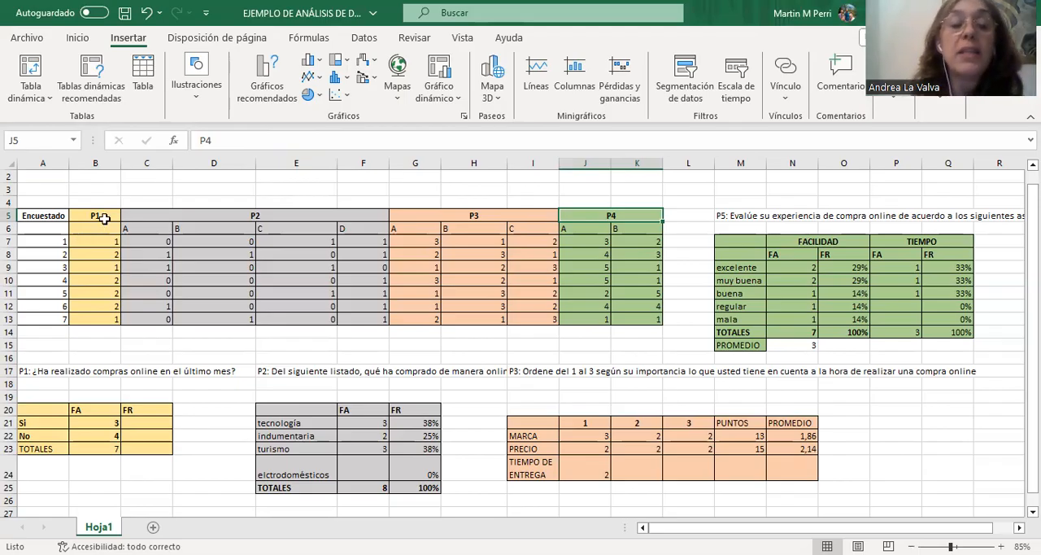
# Examine the Sí and No options of P1 against the coded P1 answers of respondents 1 to 6 and the P2 heading.
pyautogui.click(34, 427)
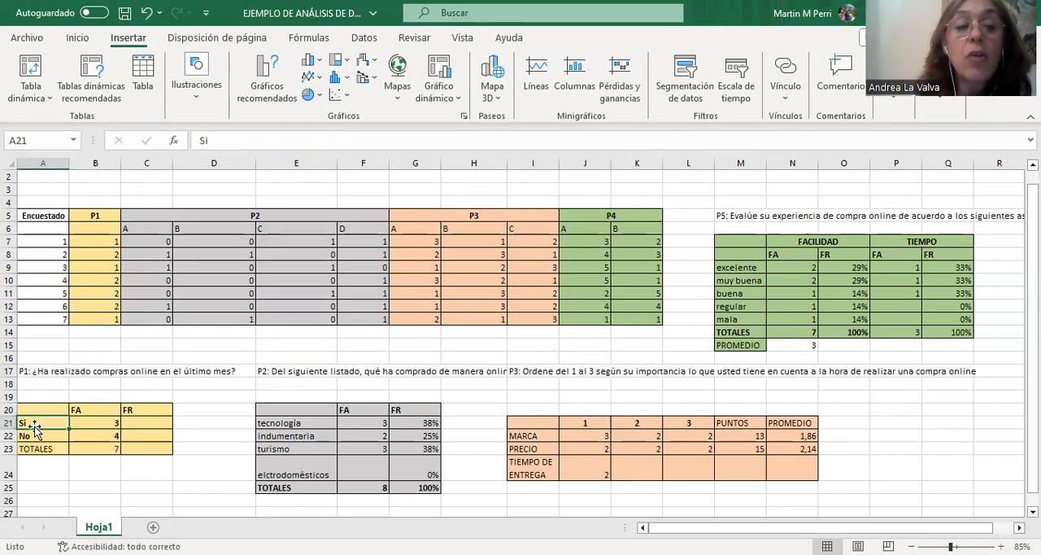
pyautogui.click(42, 436)
pyautogui.click(108, 254)
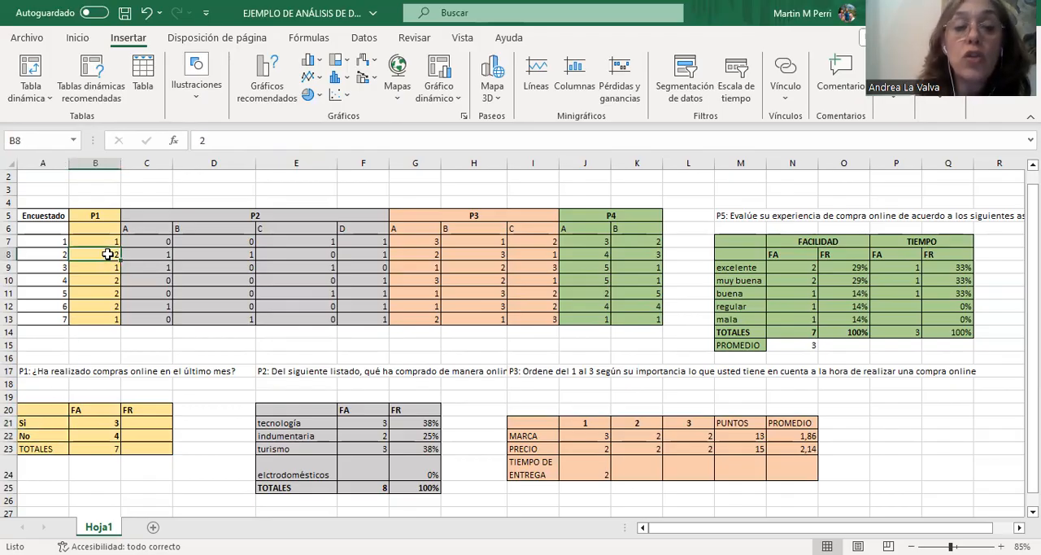
pyautogui.click(112, 242)
pyautogui.click(110, 254)
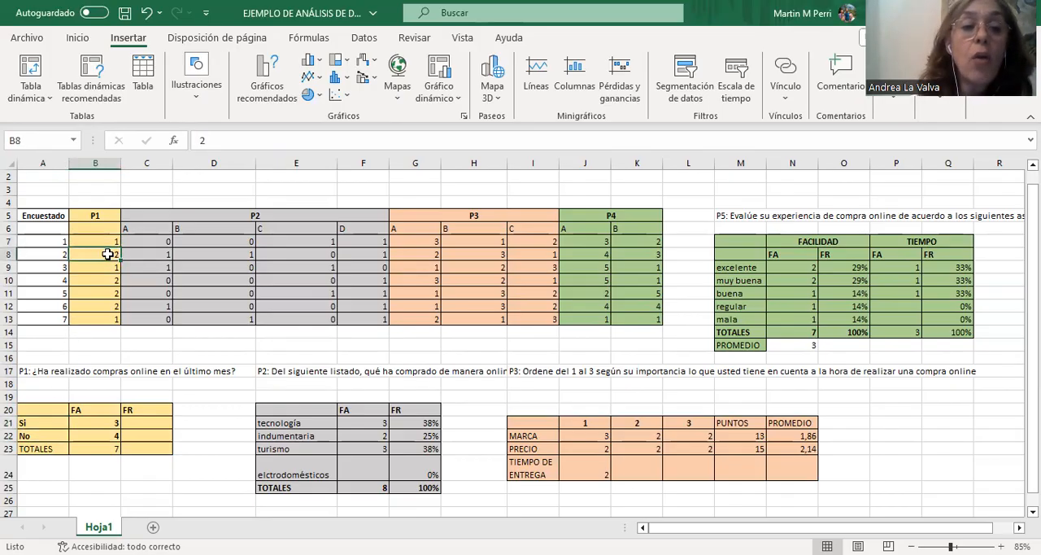
pyautogui.click(109, 266)
pyautogui.click(108, 280)
pyautogui.click(109, 293)
pyautogui.click(107, 302)
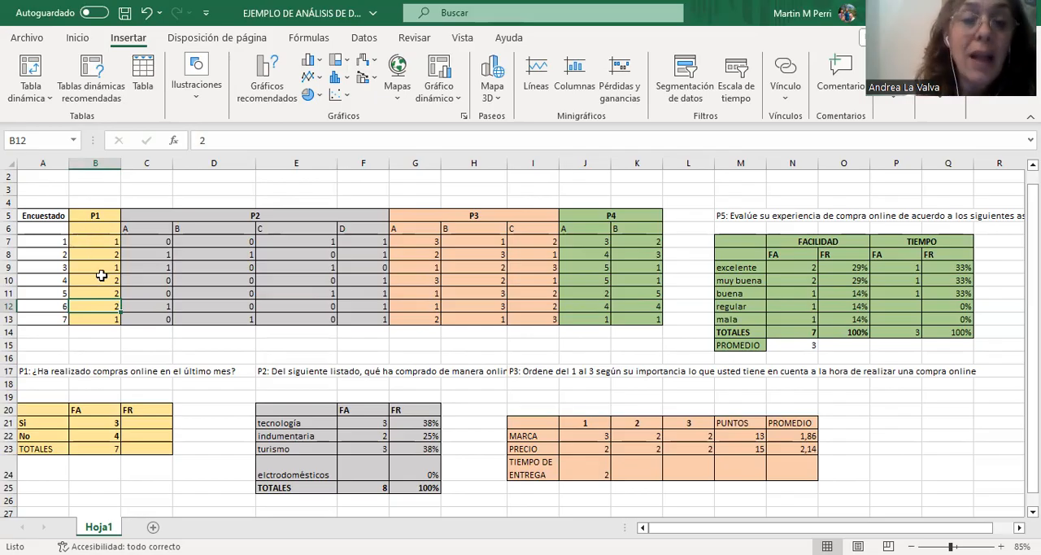
pyautogui.click(282, 217)
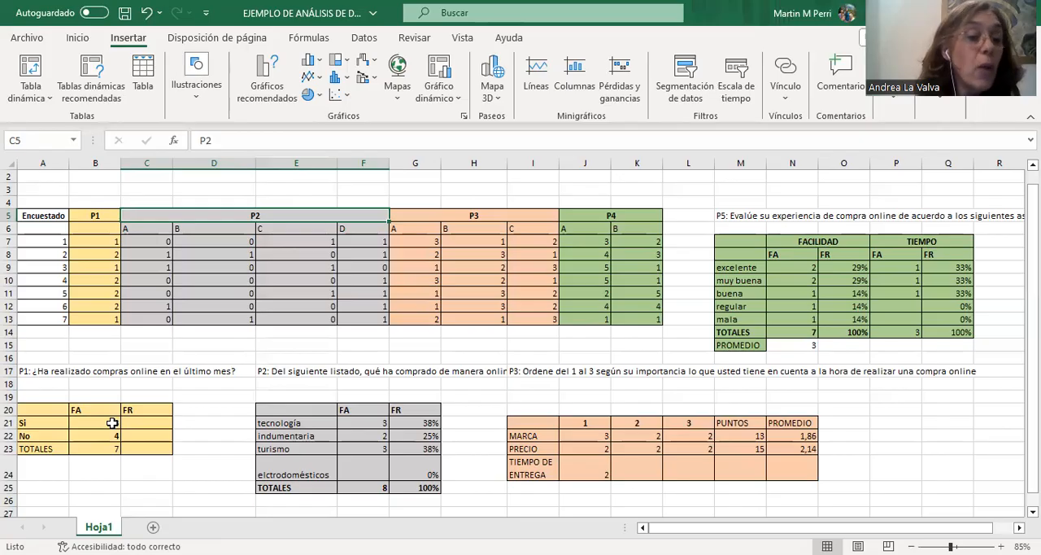
# Check the formula behind the Sí absolute frequency and clear the No absolute frequency in cell B22 of the P1 table.
pyautogui.click(112, 423)
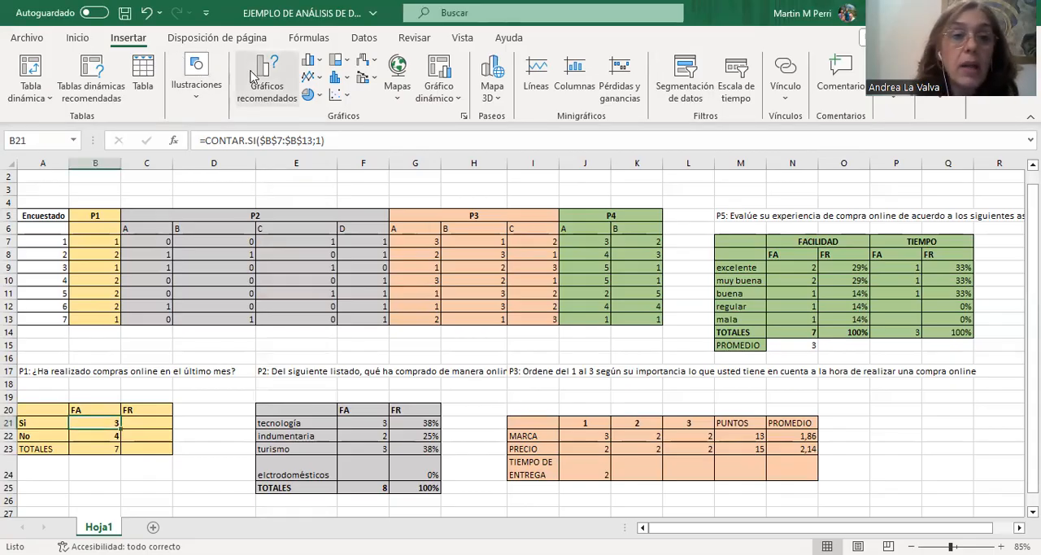
pyautogui.click(77, 38)
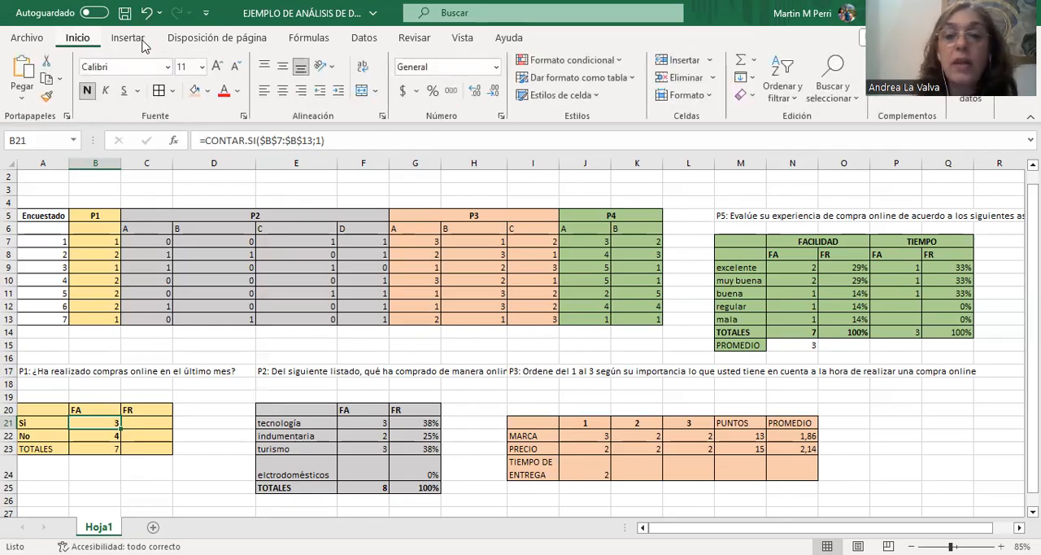
pyautogui.click(114, 436)
pyautogui.press('Delete')
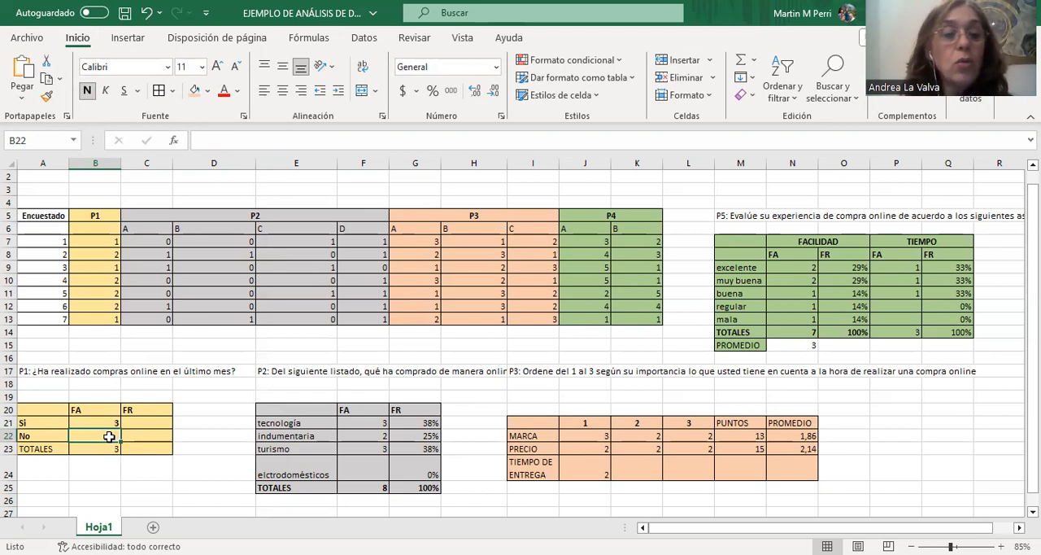
# Count the No answers to P1 in cell B22 using CONTAR.SI with range B7:B13 and criterion 2.
pyautogui.click(114, 422)
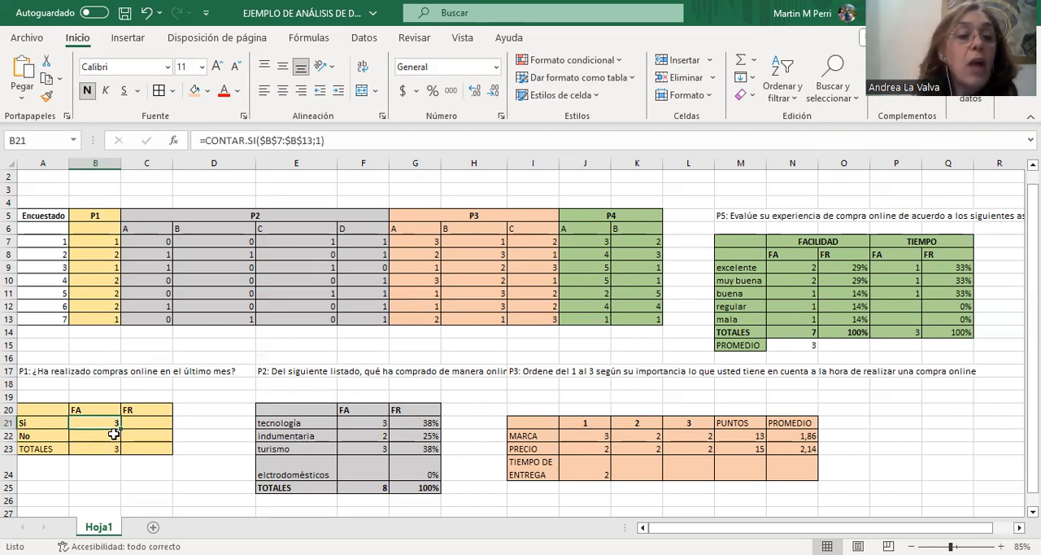
pyautogui.click(114, 435)
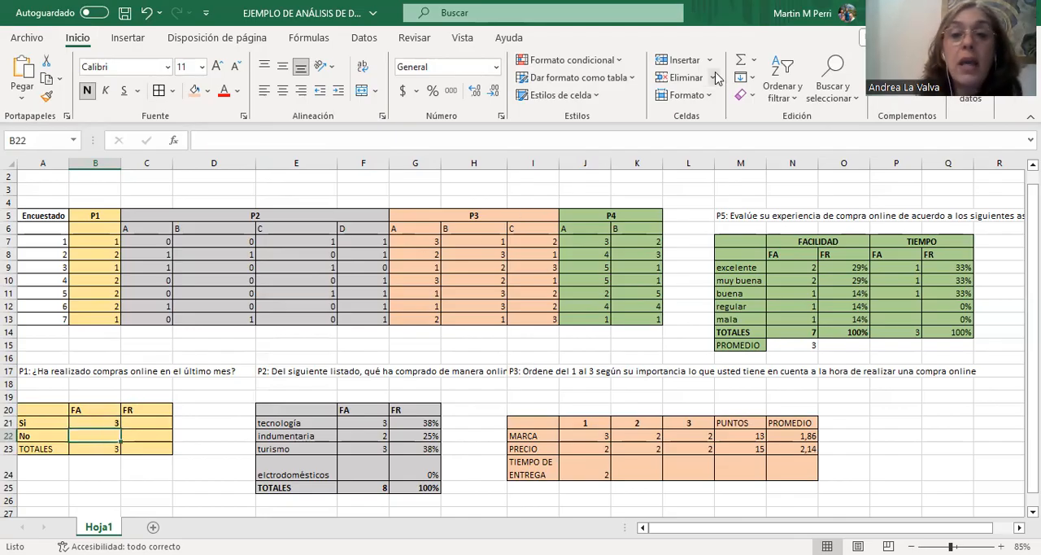
pyautogui.click(753, 60)
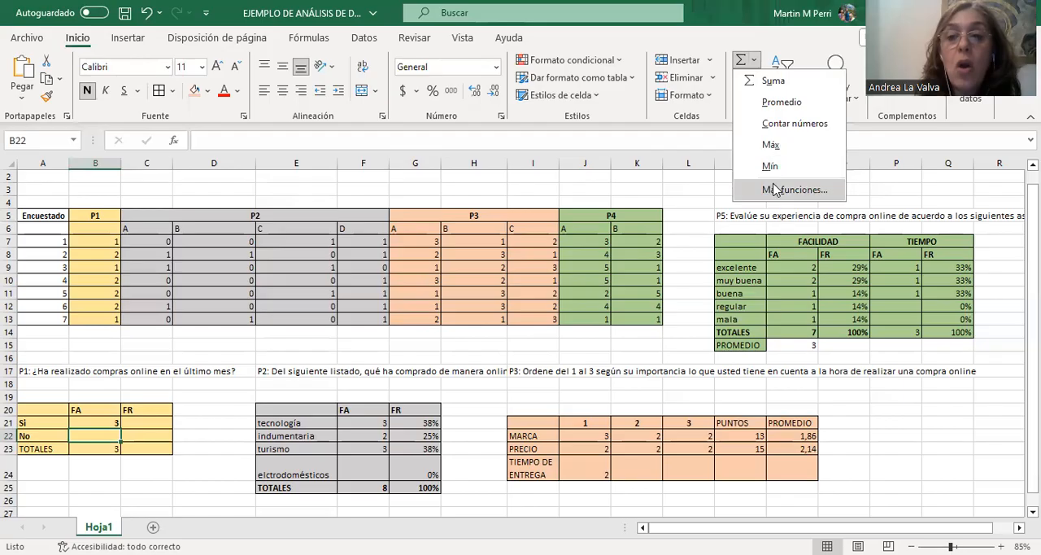
pyautogui.press('Return')
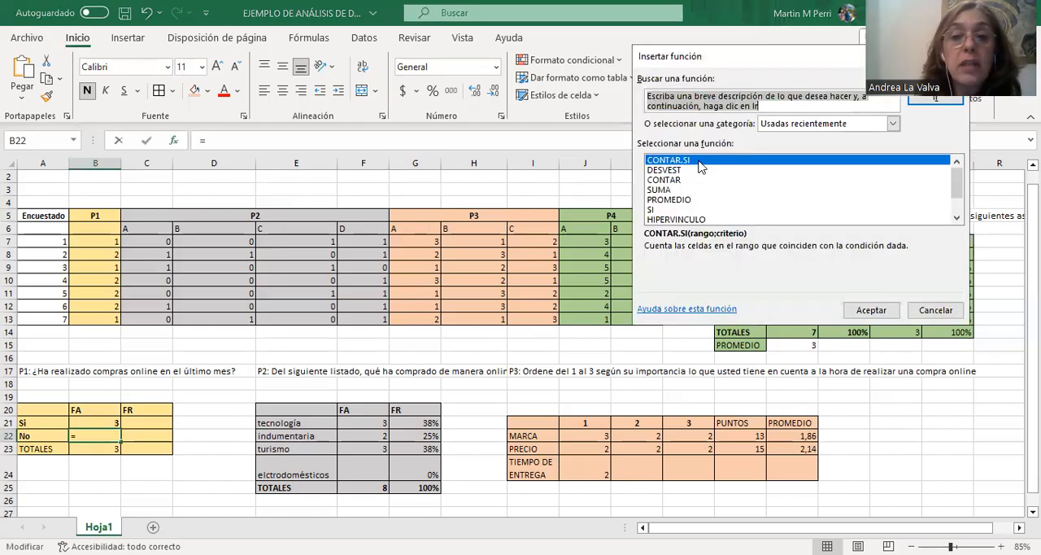
pyautogui.doubleClick(699, 163)
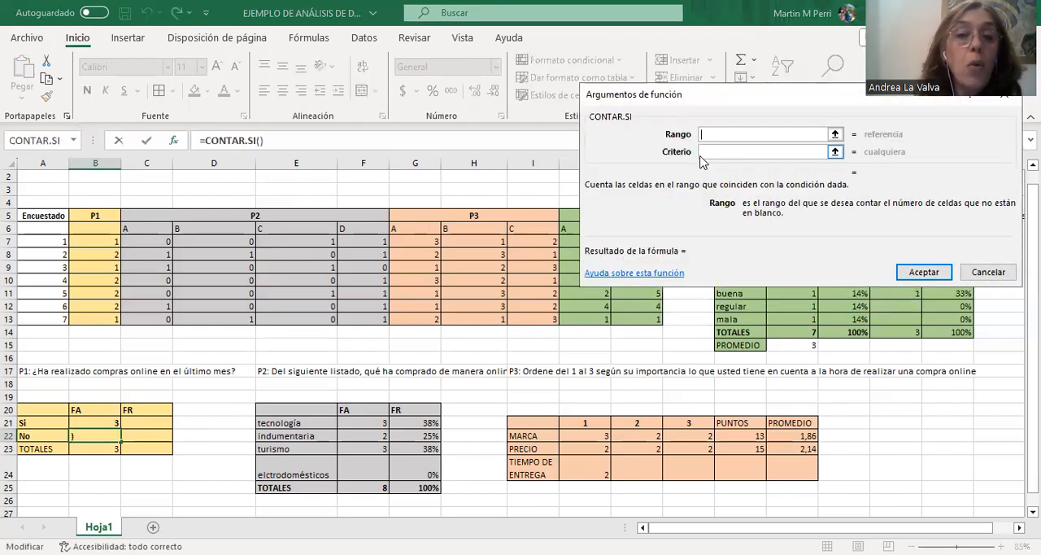
pyautogui.click(101, 237)
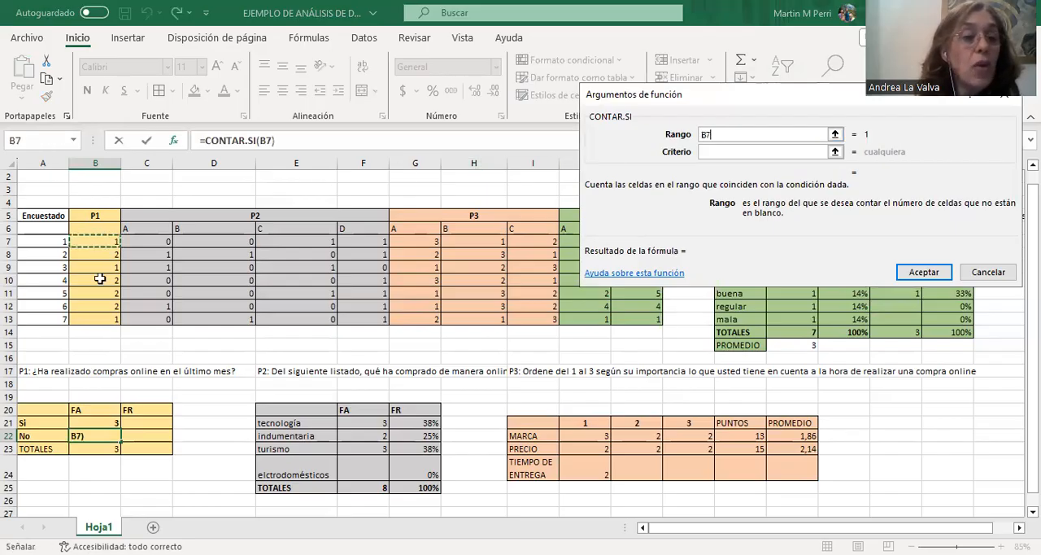
pyautogui.keyDown('shift'); pyautogui.click(106, 318); pyautogui.keyUp('shift')
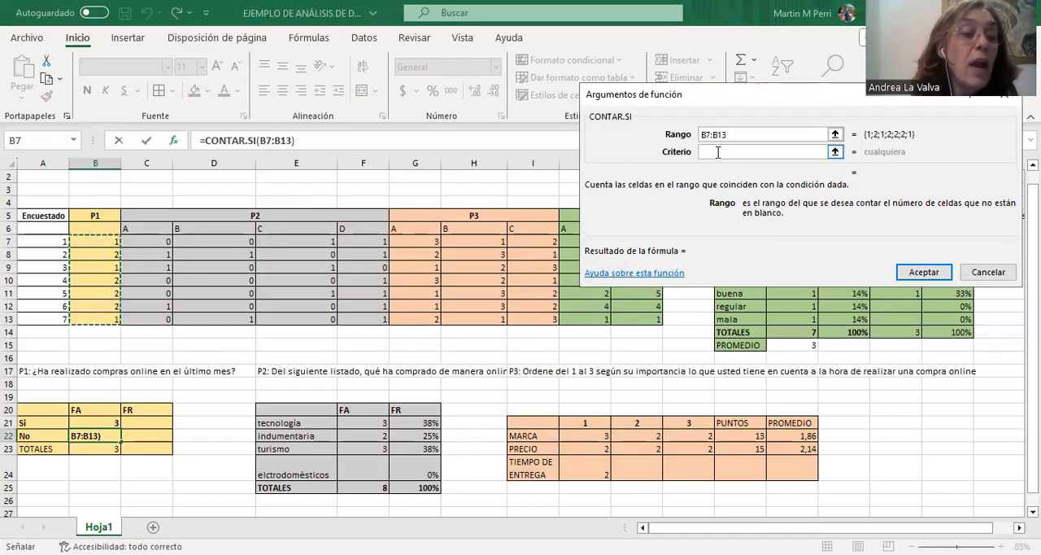
pyautogui.click(717, 153)
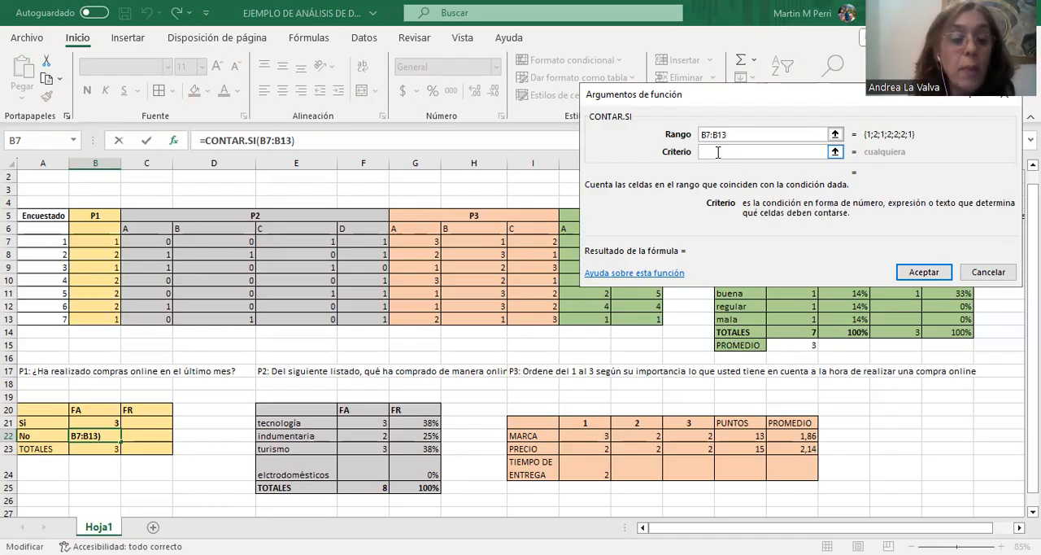
pyautogui.write('2')
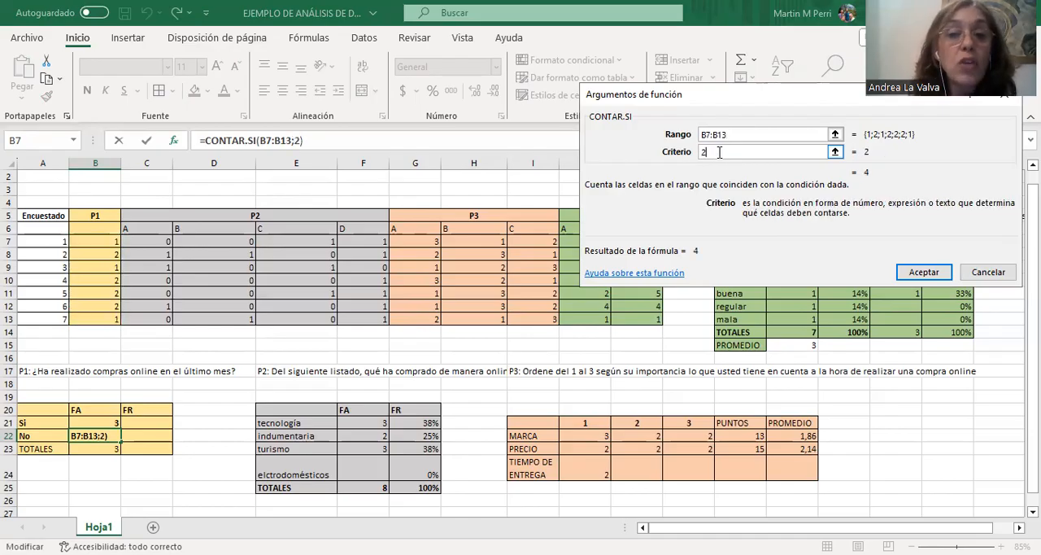
pyautogui.click(917, 273)
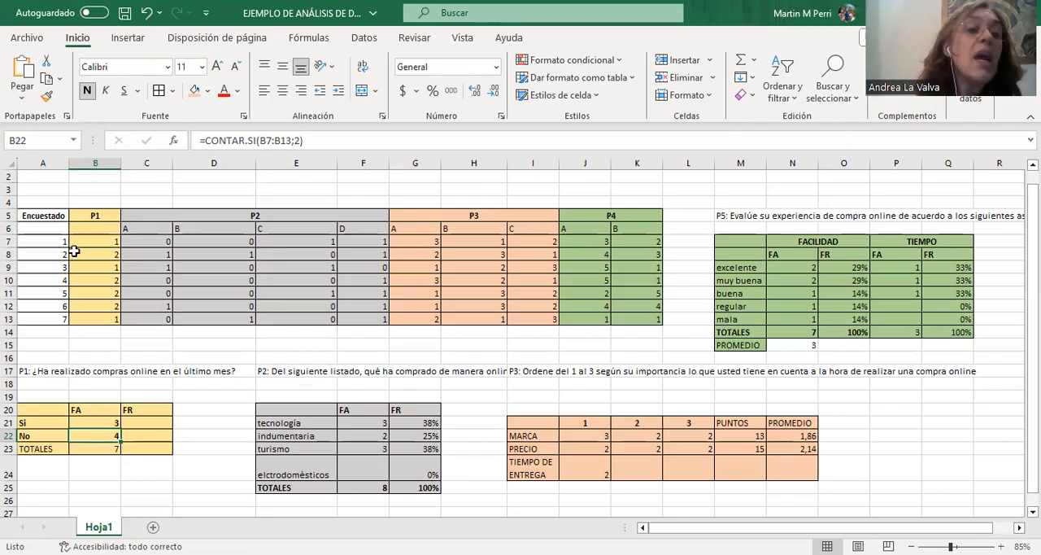
# Calculate the relative frequency of Sí in cell C21 with the formula =B21/$B$23, keeping the total as an absolute reference.
pyautogui.click(149, 423)
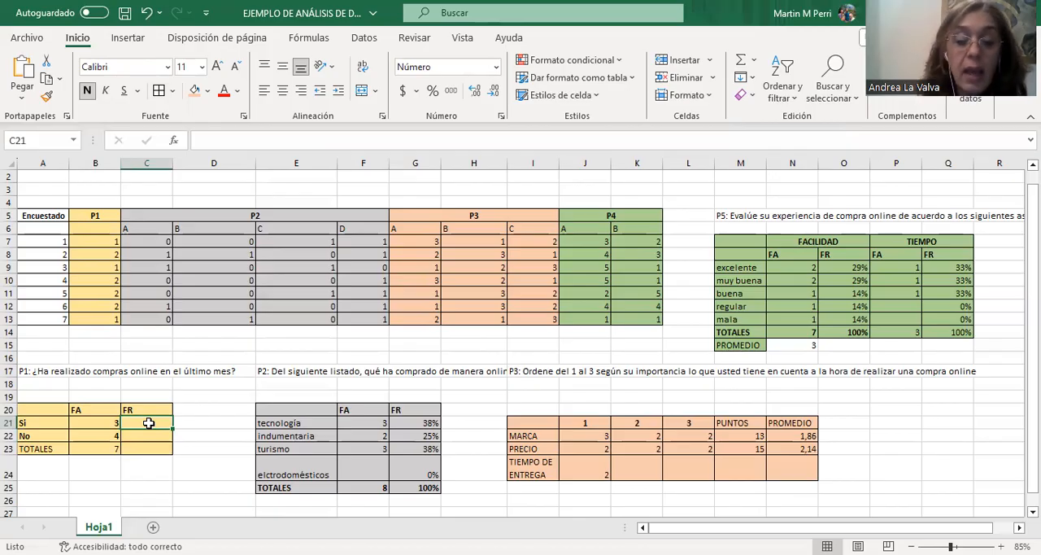
pyautogui.write('=')
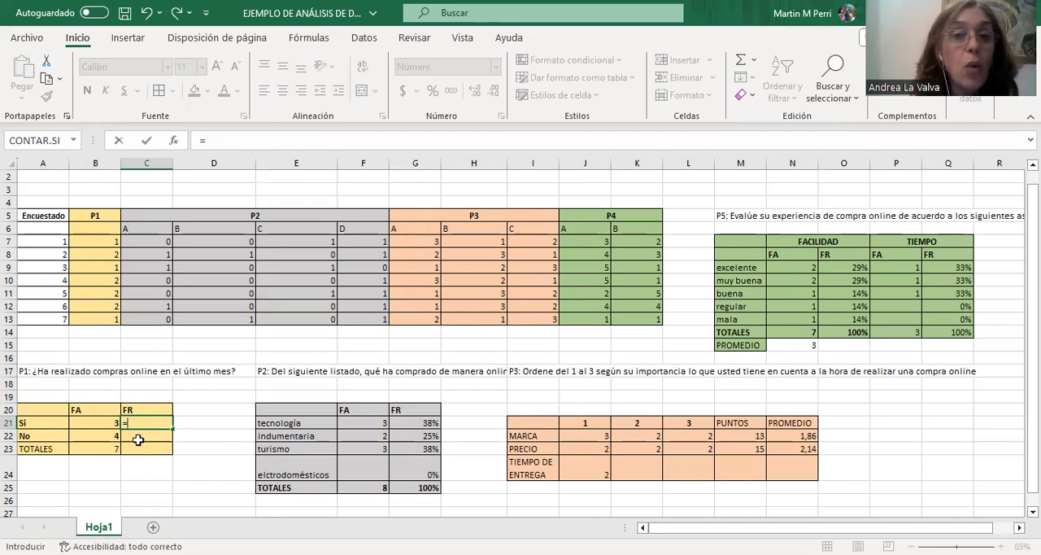
pyautogui.click(99, 424)
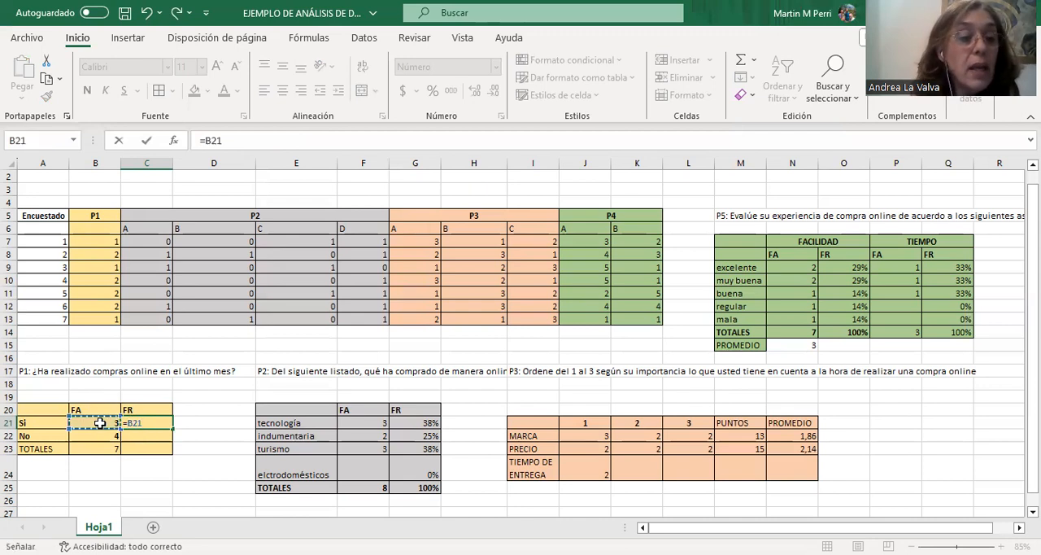
pyautogui.write('/')
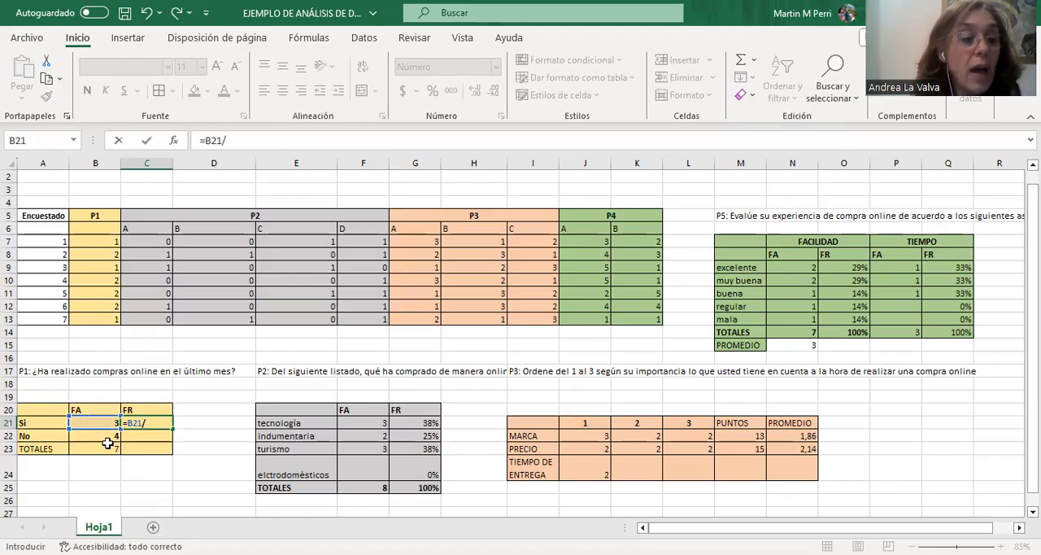
pyautogui.click(111, 447)
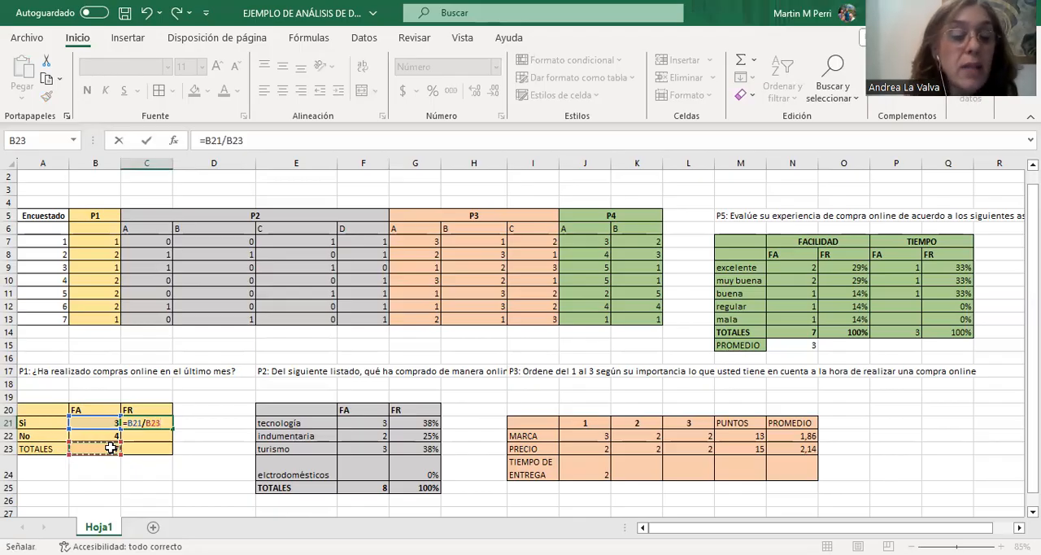
pyautogui.press('F4')
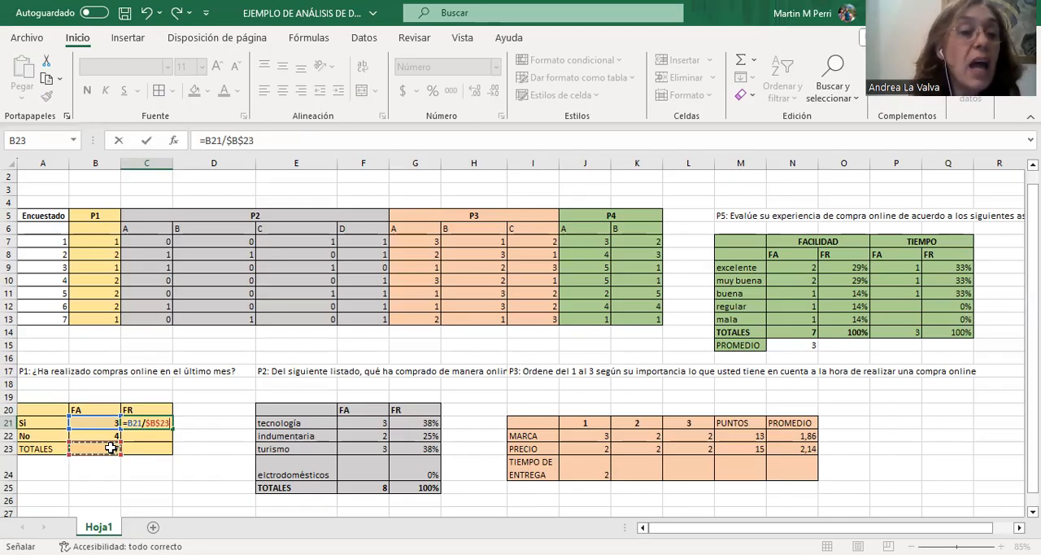
pyautogui.press('Return')
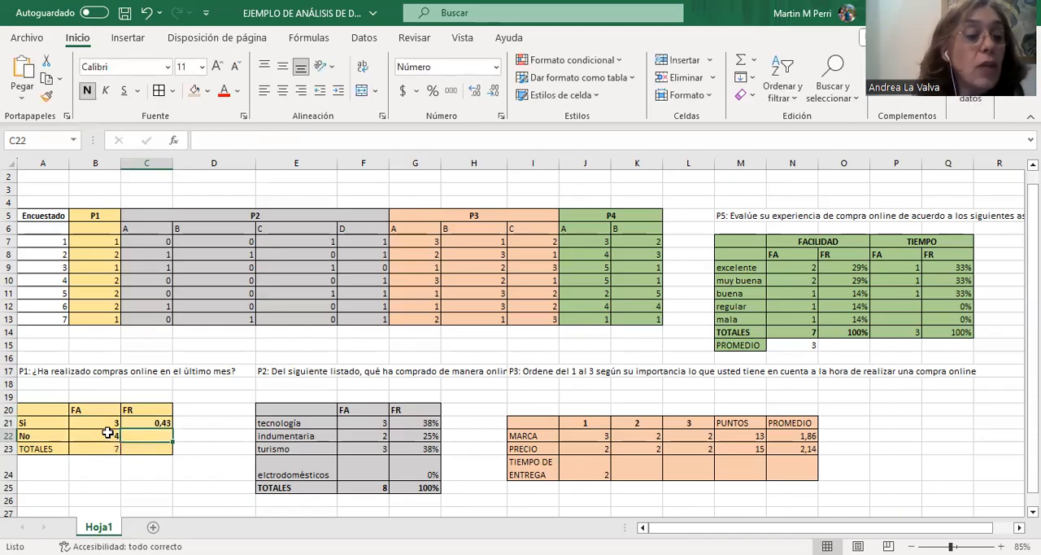
# Format the Sí relative frequency in C21 as a percentage and fill its formula down to the No row in C22.
pyautogui.click(153, 421)
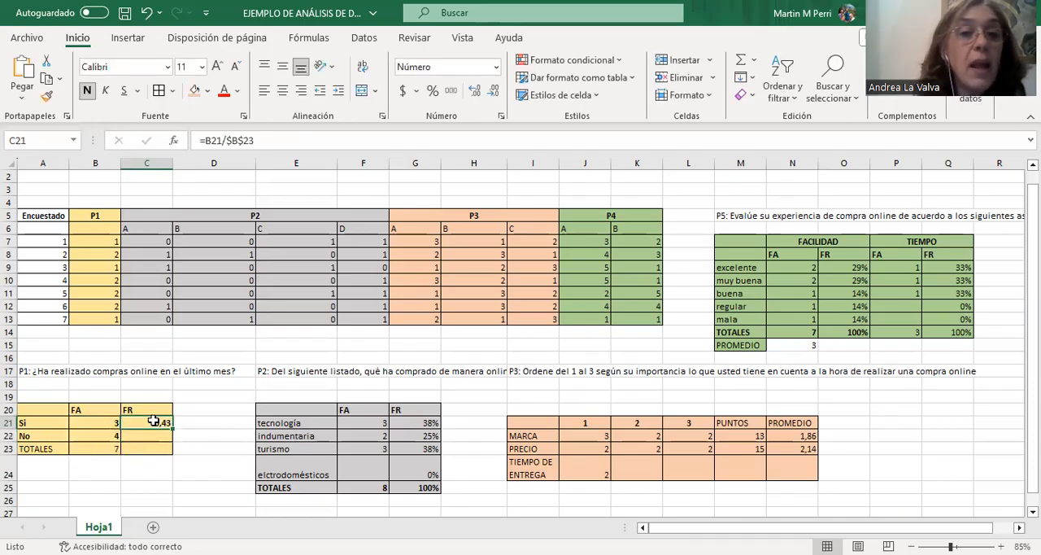
pyautogui.click(433, 92)
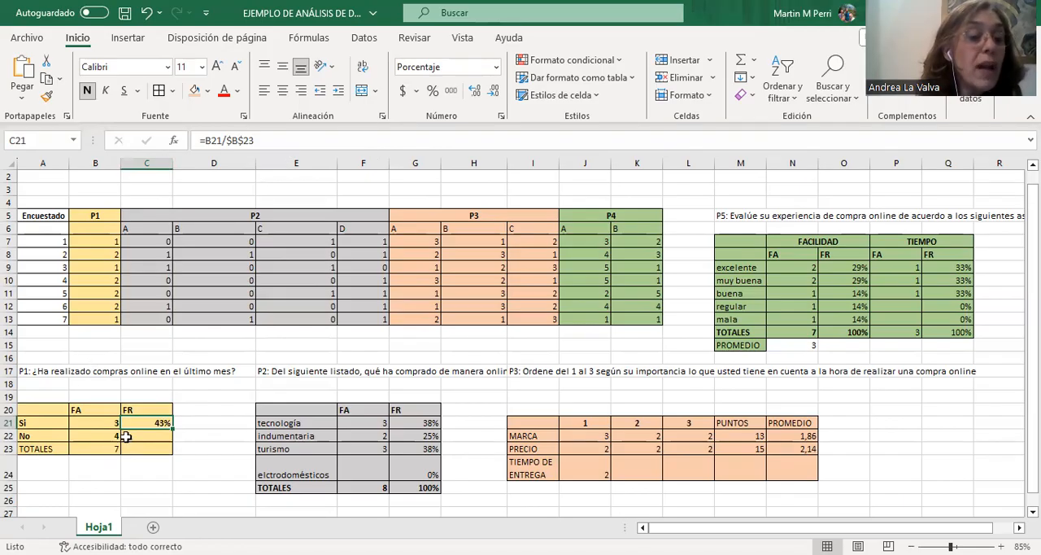
pyautogui.moveTo(173, 429); pyautogui.dragTo(174, 444)
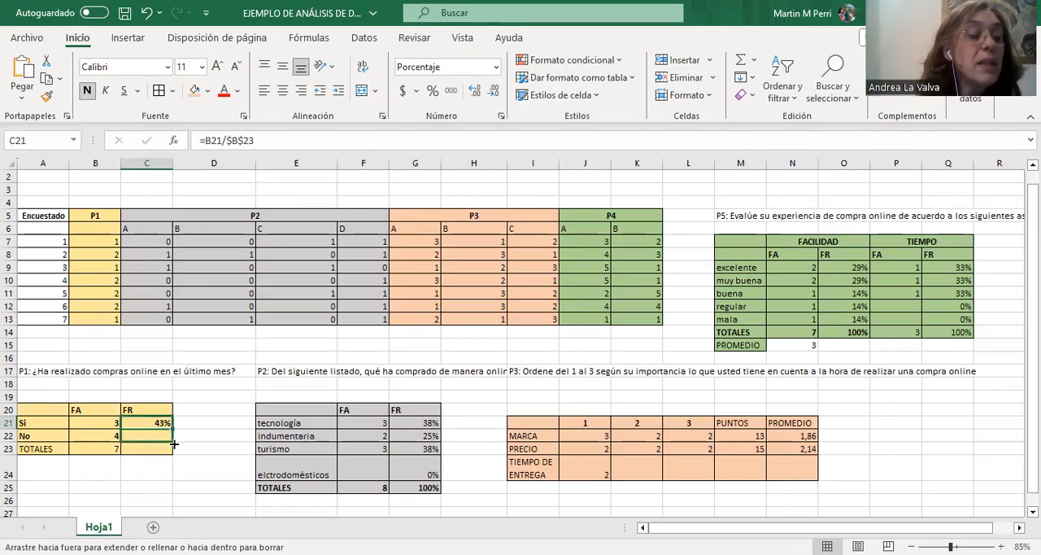
pyautogui.moveTo(174, 444); pyautogui.dragTo(175, 445)
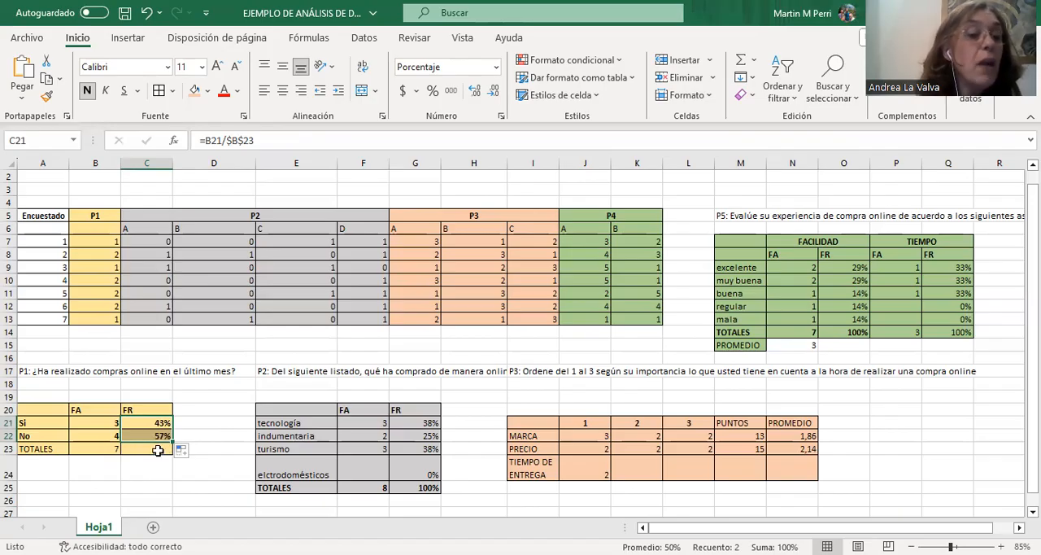
# Total the P1 relative frequencies in cell C23 with =SUMA(C21:C22) and format the total as a percentage.
pyautogui.click(157, 450)
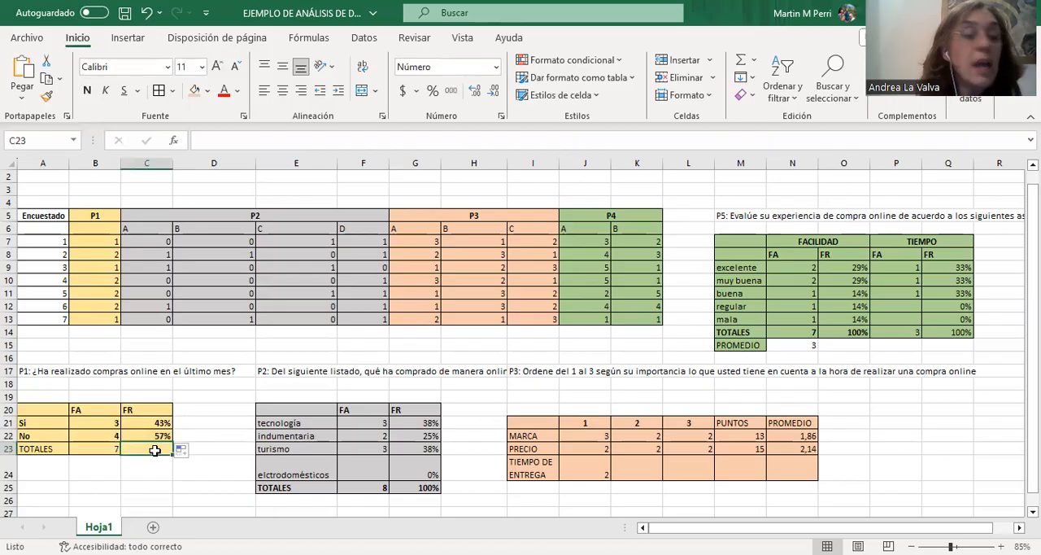
pyautogui.click(741, 59)
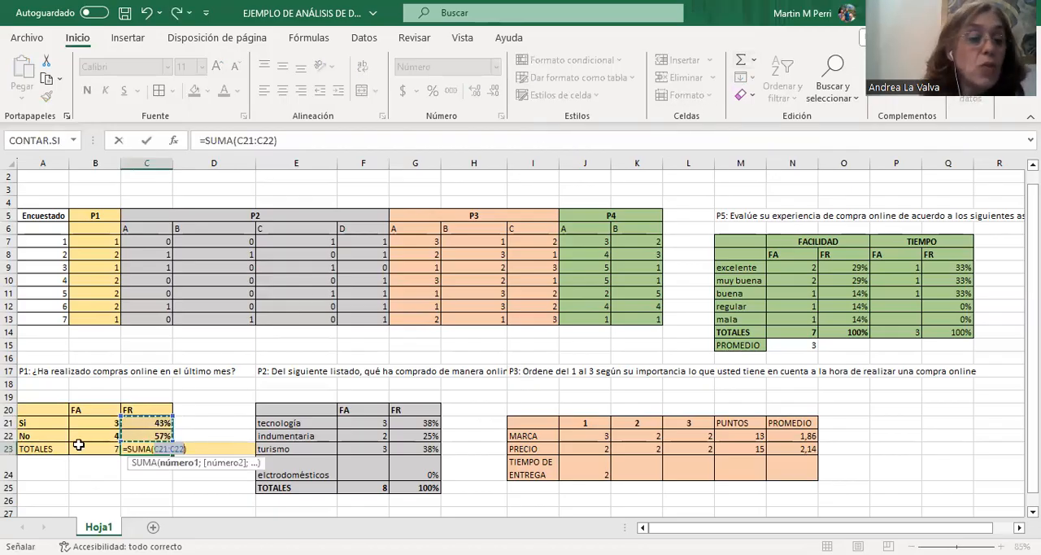
pyautogui.press('Return')
pyautogui.click(158, 447)
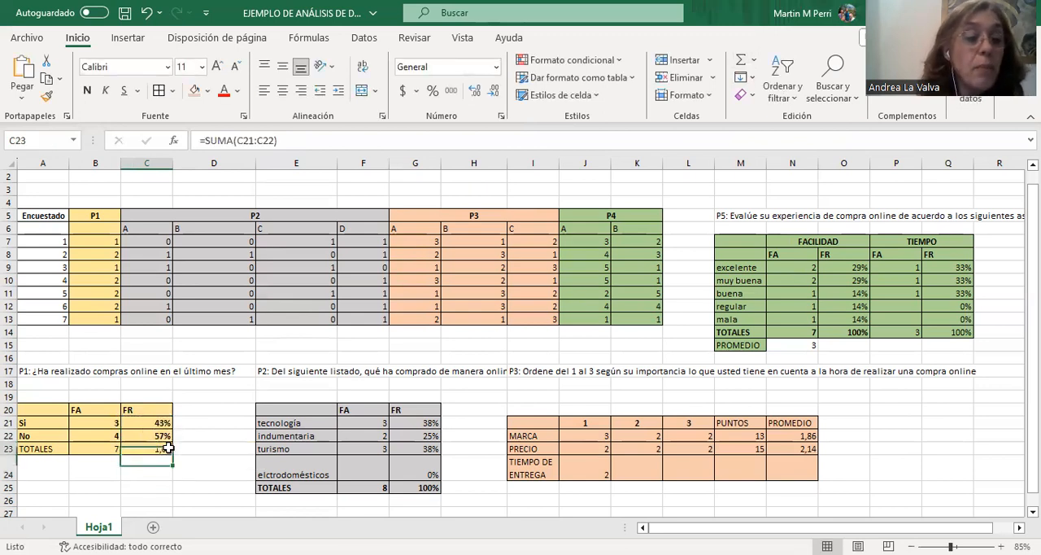
pyautogui.click(433, 90)
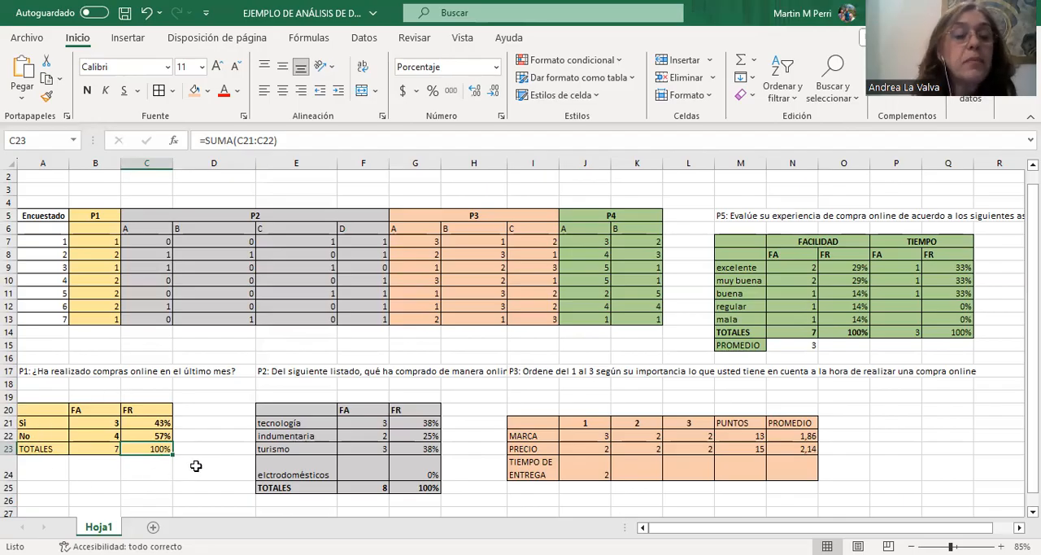
# Check the tecnología and indumentaria formulas of P2, and calculate the elctrodomésticos absolute frequency in F24 with =SUMA(F7:F13).
pyautogui.click(373, 423)
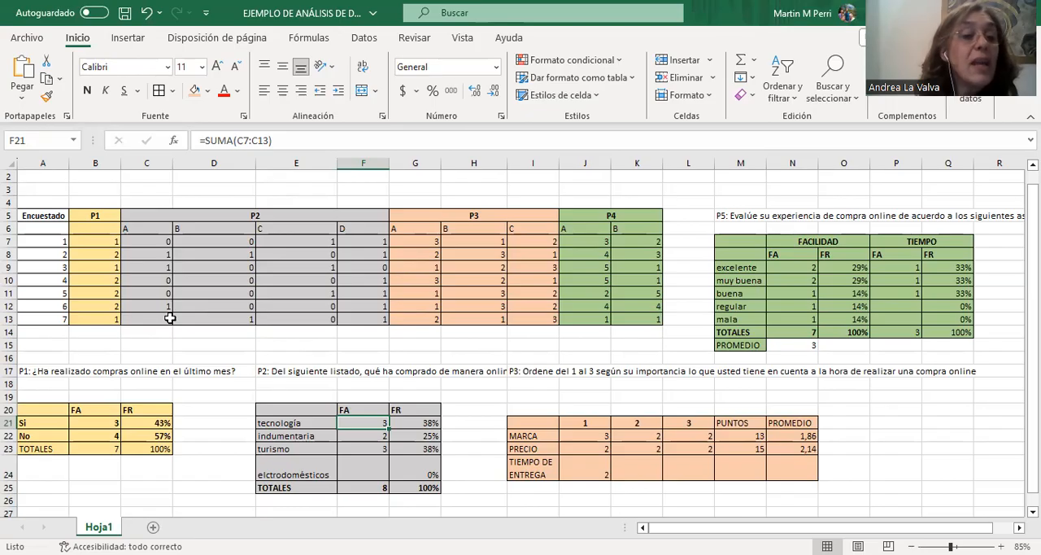
pyautogui.click(370, 437)
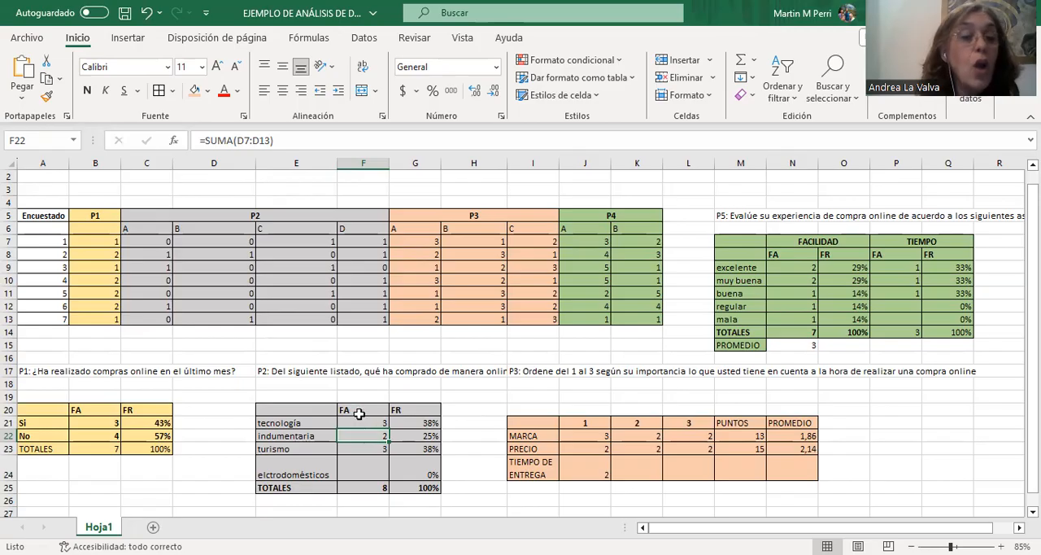
pyautogui.click(376, 468)
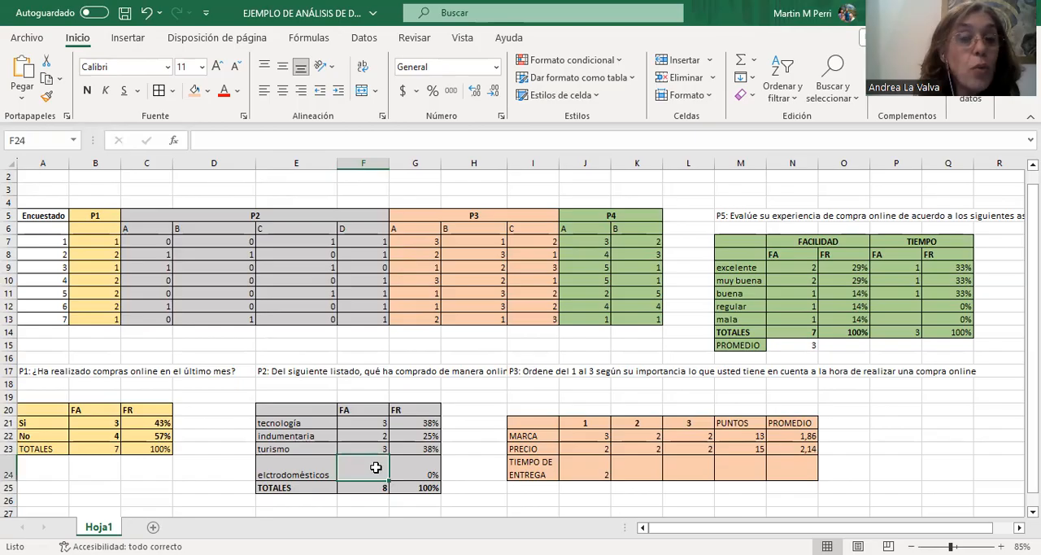
pyautogui.click(740, 61)
pyautogui.click(363, 448)
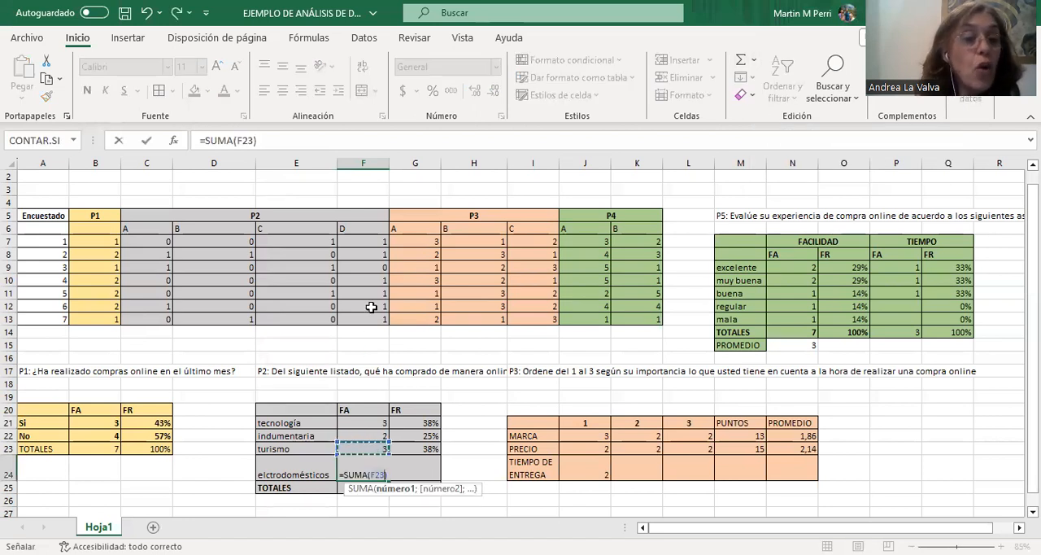
pyautogui.moveTo(371, 241); pyautogui.dragTo(383, 317)
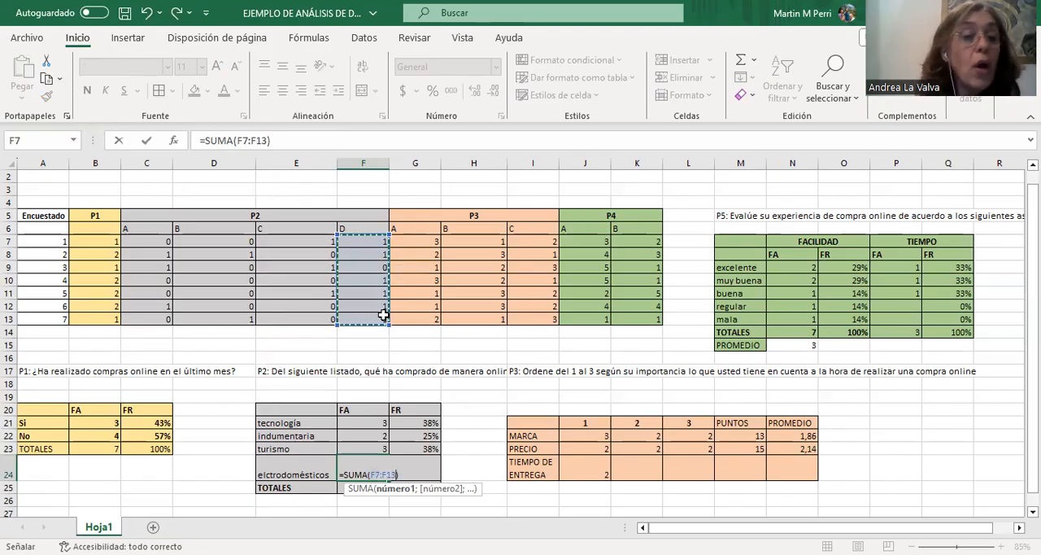
pyautogui.press('Return')
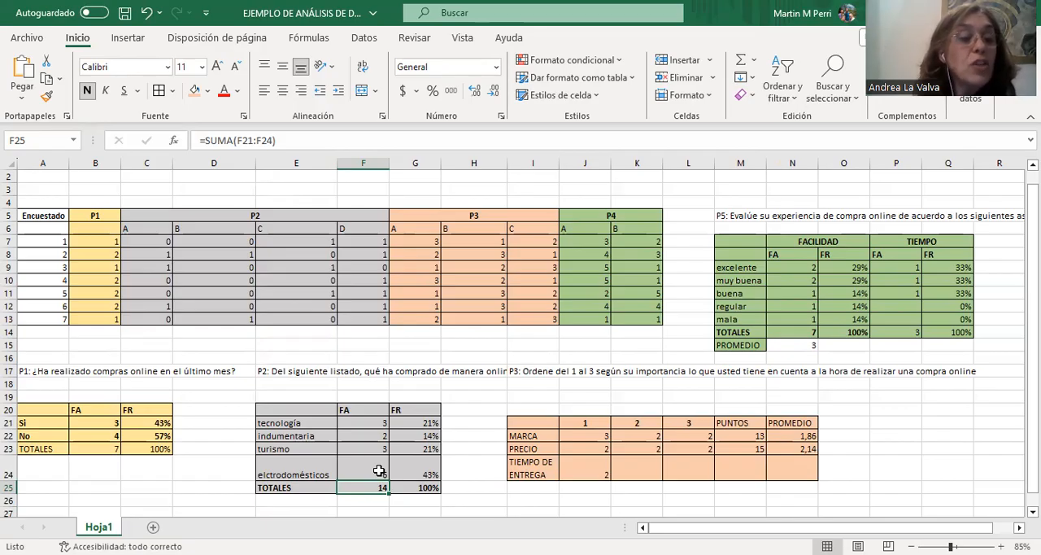
# Review the P1 and P2 totals and the tecnología relative frequency formula, and recalculate the elctrodomésticos relative frequency in G24 as =F24/F25.
pyautogui.click(113, 447)
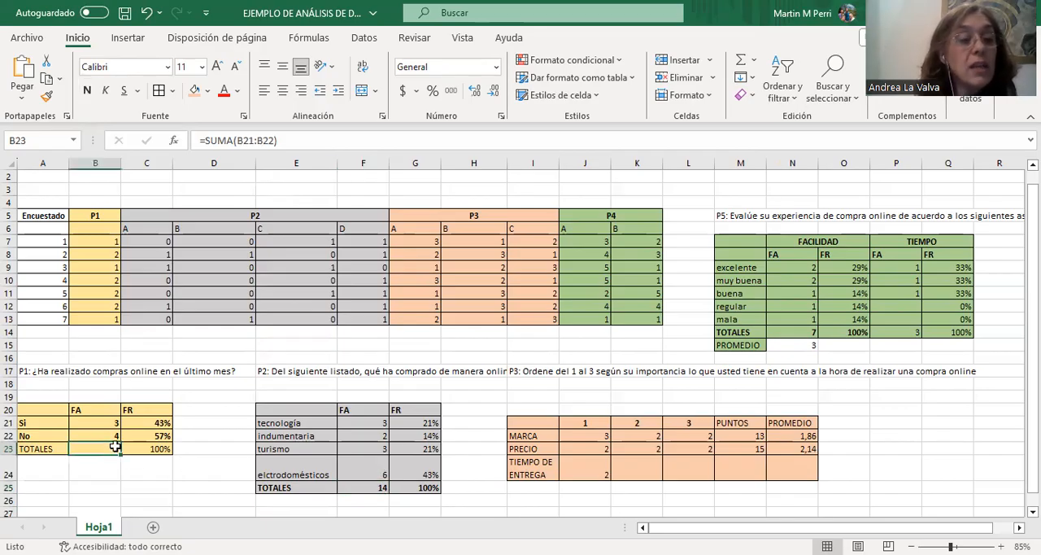
pyautogui.click(370, 488)
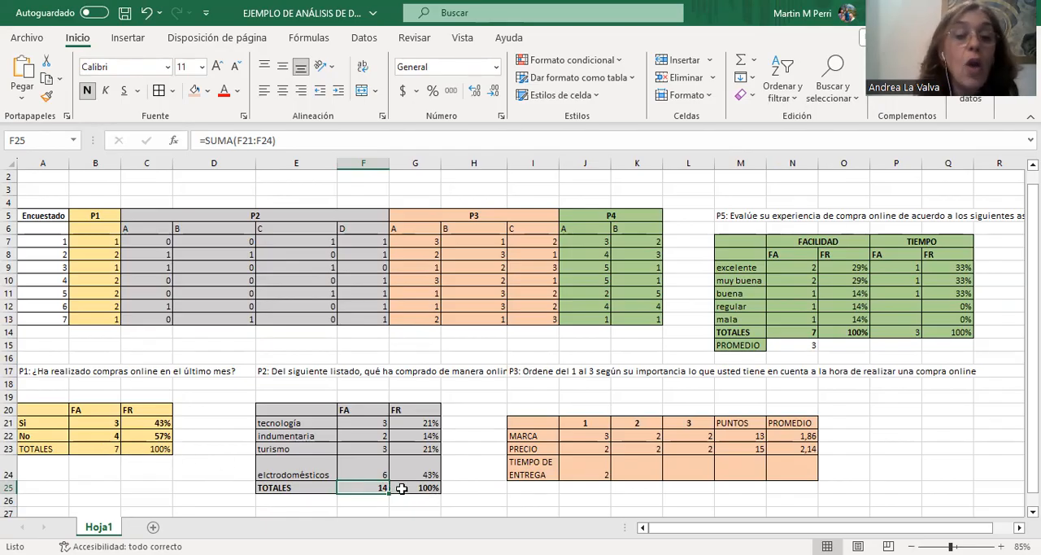
pyautogui.click(417, 424)
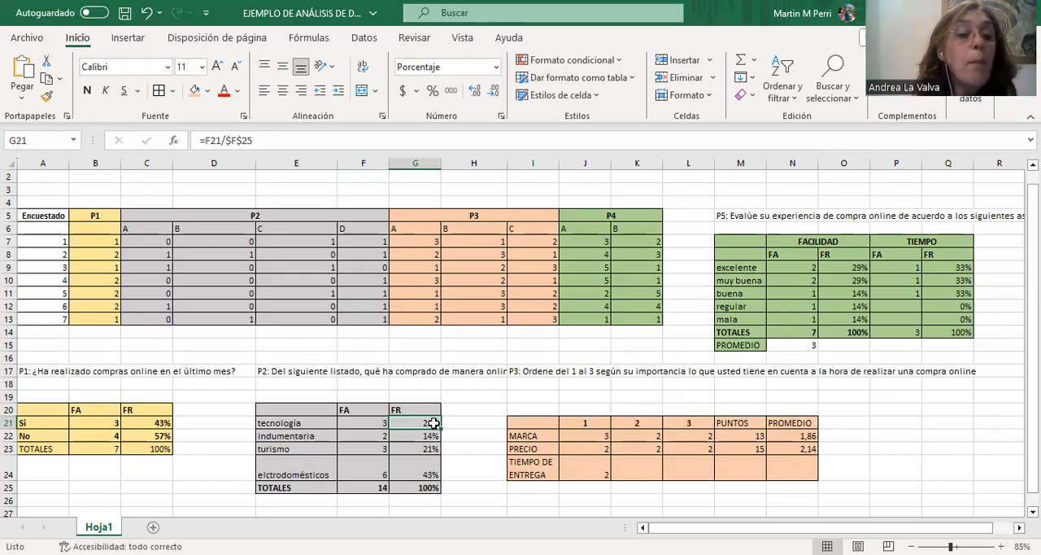
pyautogui.click(425, 475)
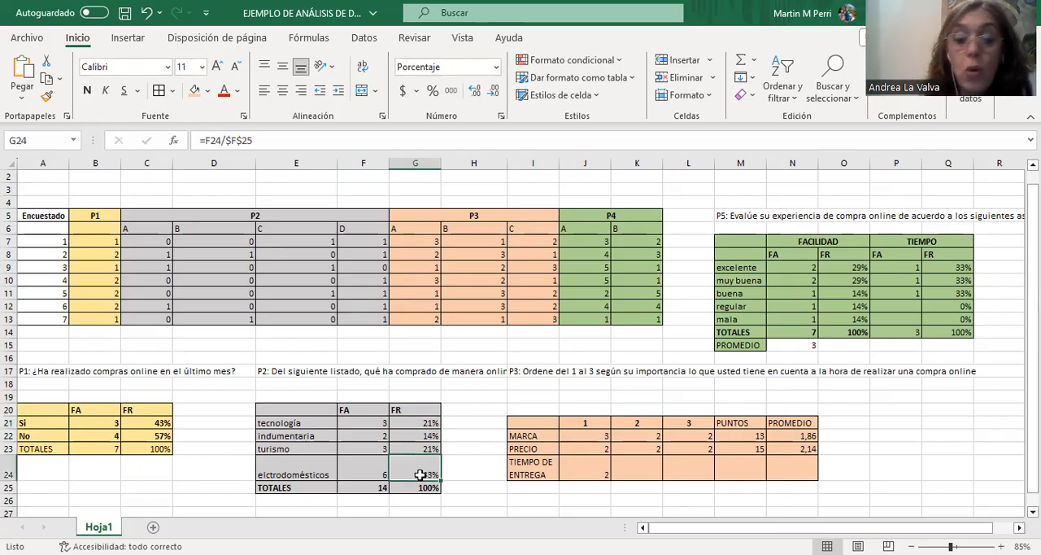
pyautogui.press('Delete')
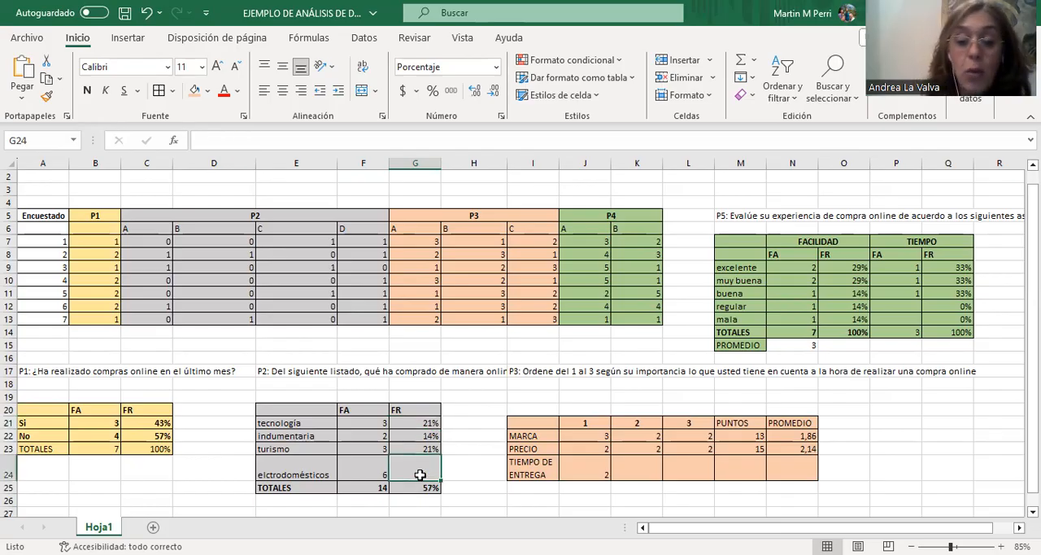
pyautogui.write('=')
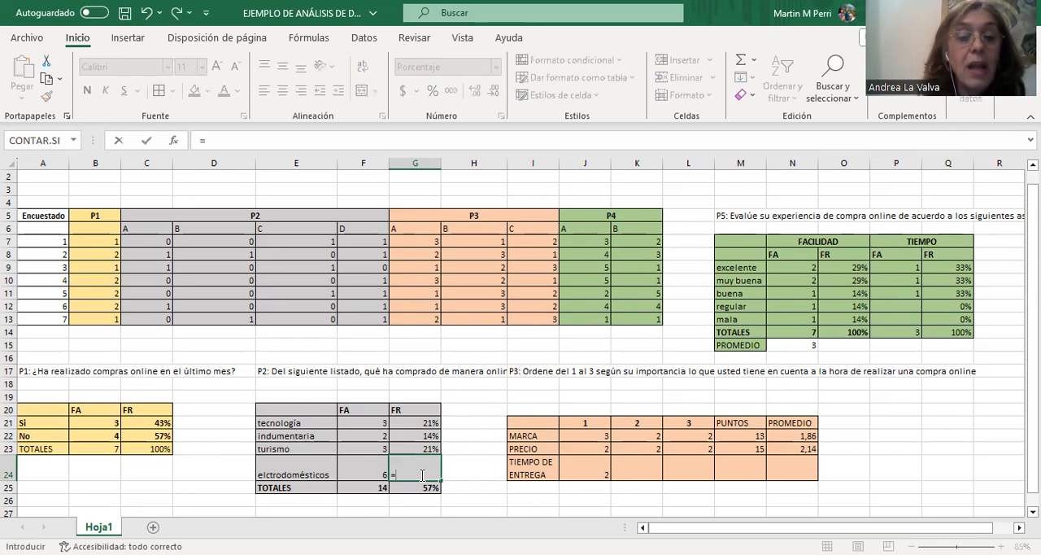
pyautogui.click(365, 474)
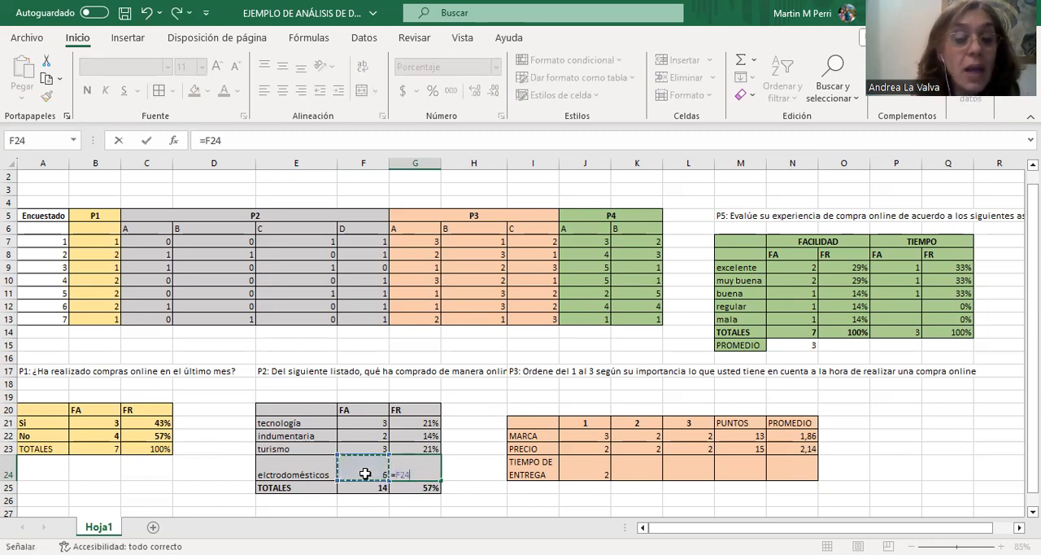
pyautogui.write('/')
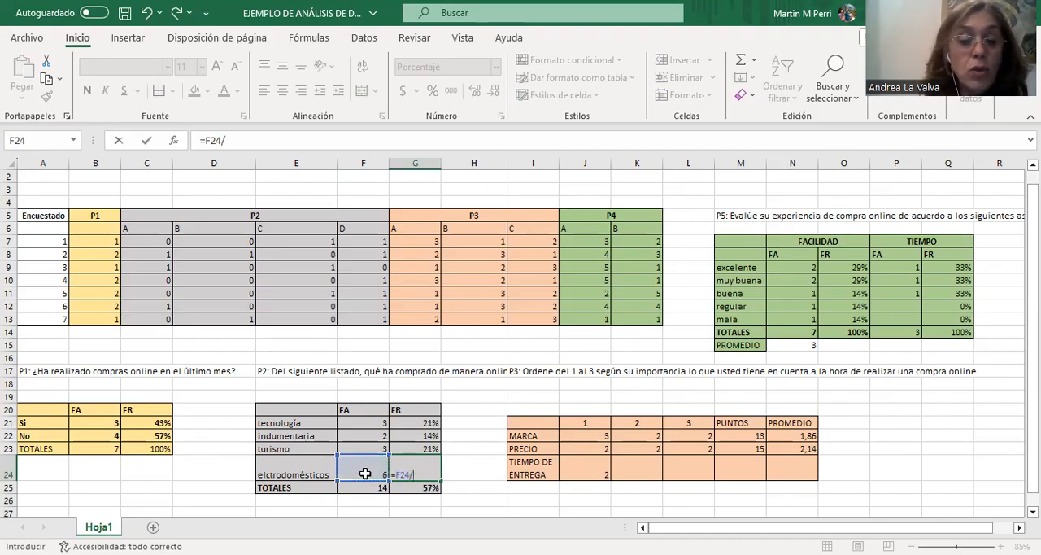
pyautogui.click(377, 488)
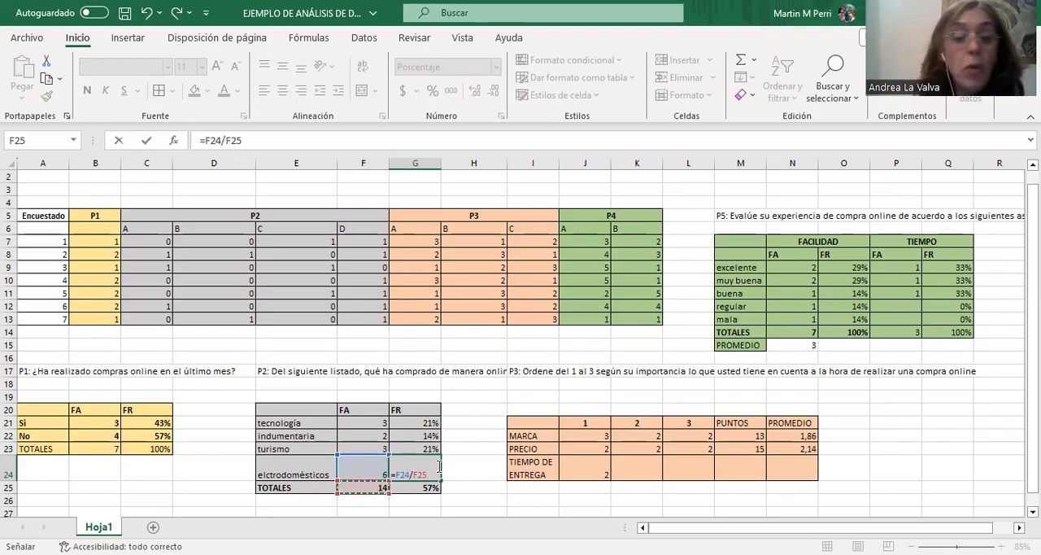
pyautogui.press('Return')
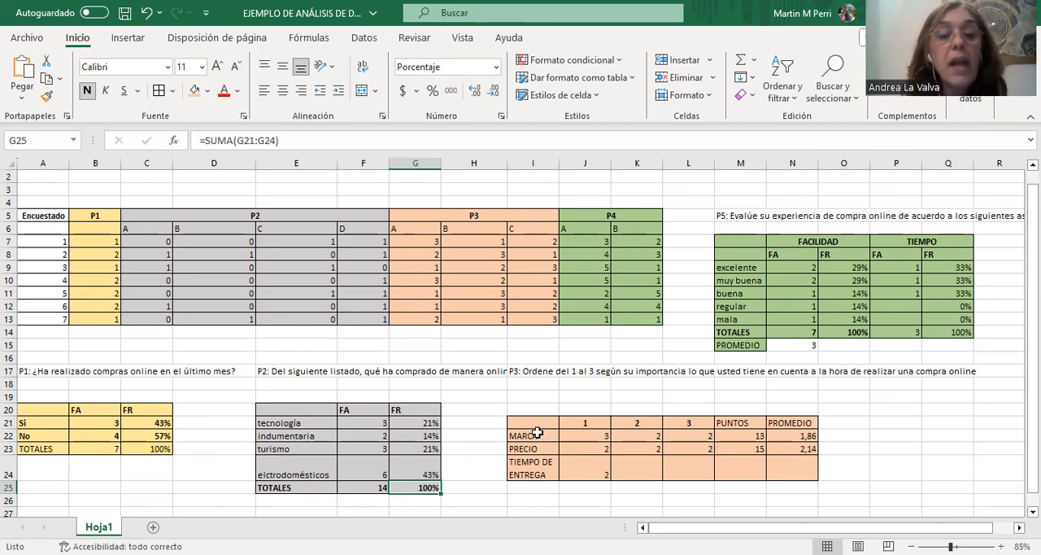
# Check the MARCA count formulas, and count the second-place rankings of TIEMPO DE ENTREGA in K24 using CONTAR.SI with range $I$7:$I$13 and criterion 2.
pyautogui.click(605, 437)
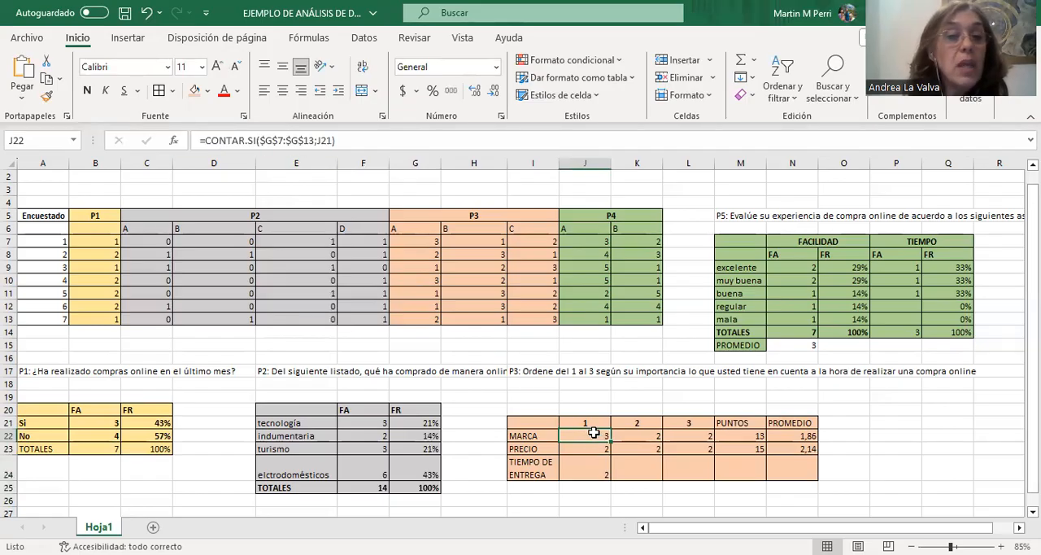
pyautogui.click(637, 434)
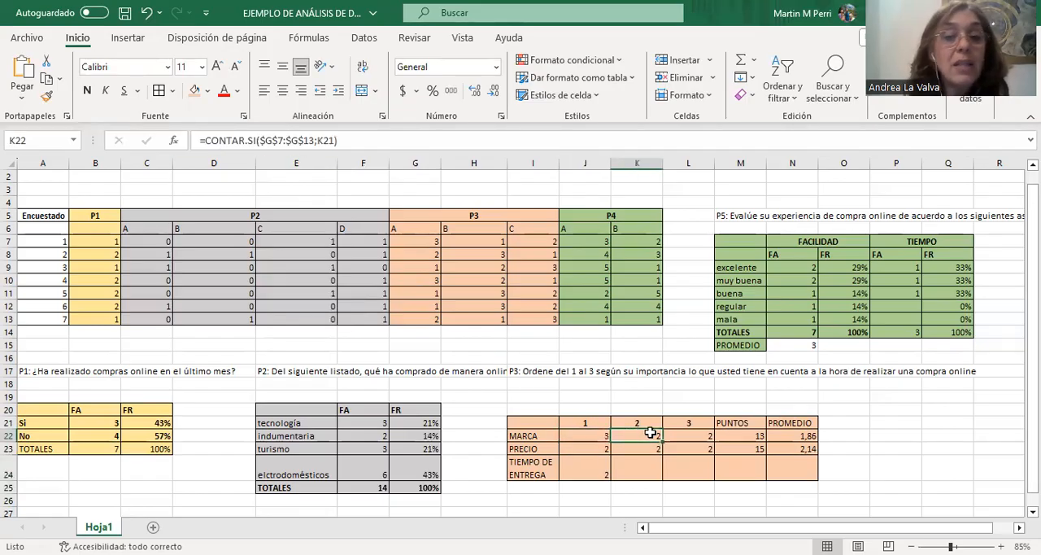
pyautogui.click(683, 437)
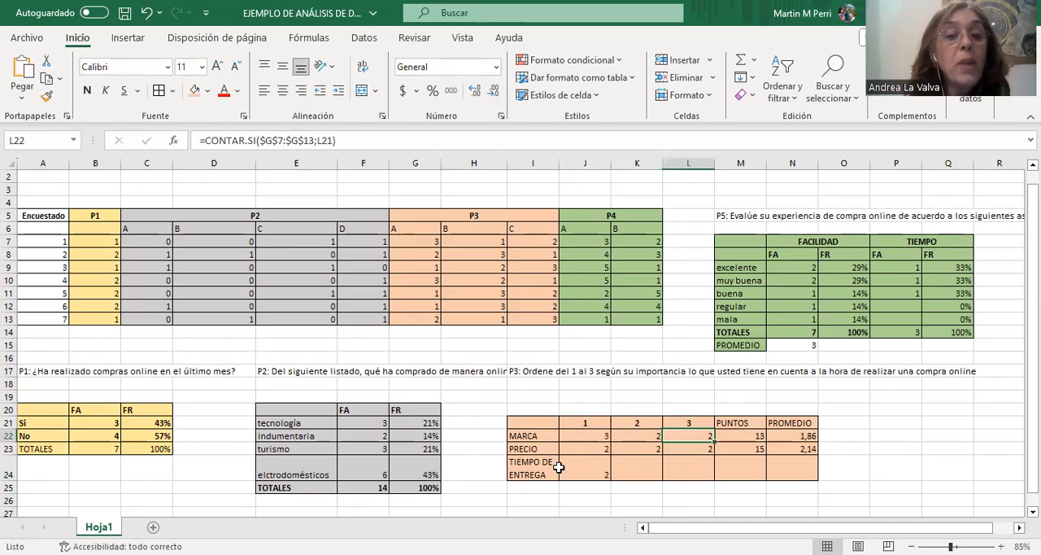
pyautogui.click(635, 470)
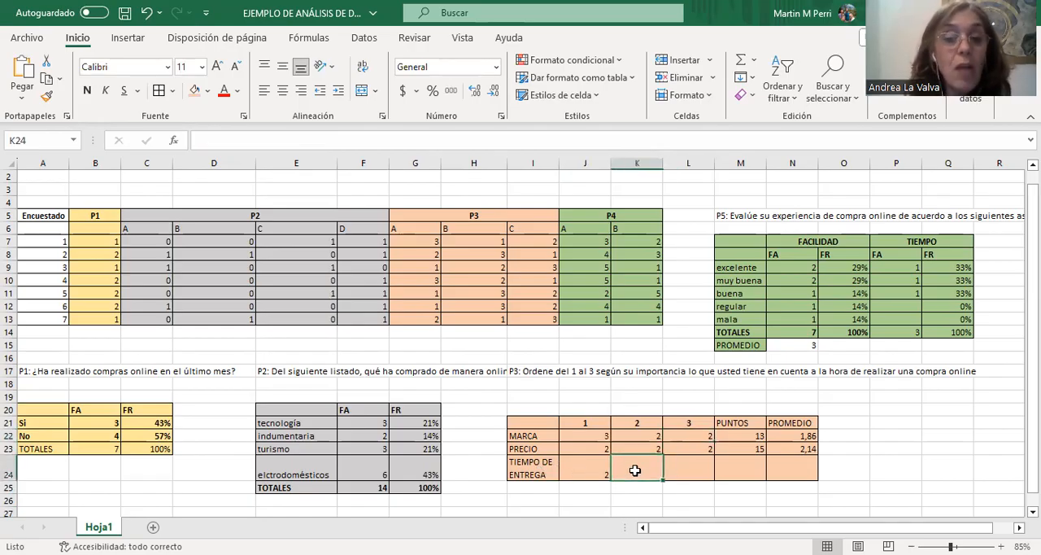
pyautogui.click(754, 60)
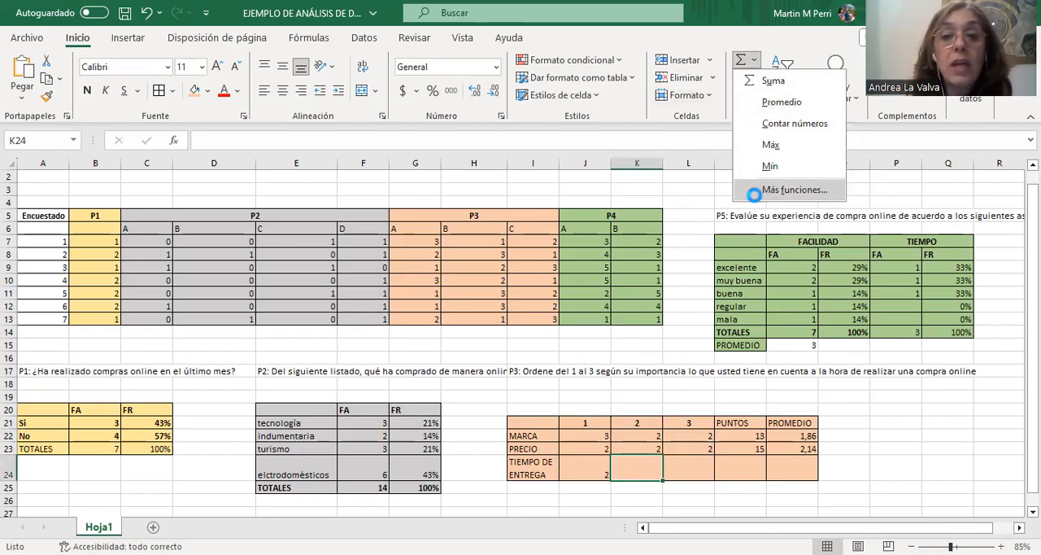
pyautogui.click(745, 190)
pyautogui.doubleClick(694, 162)
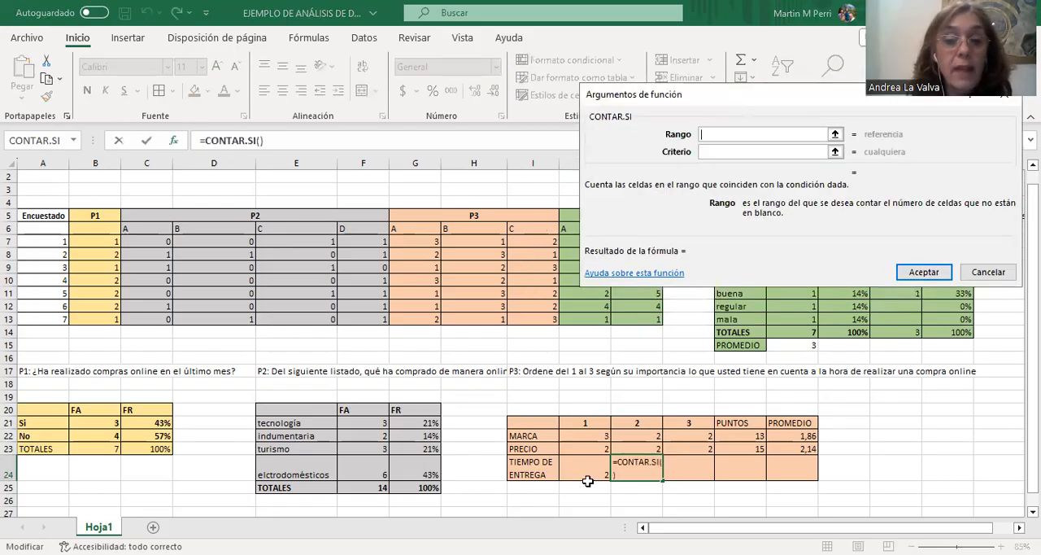
pyautogui.click(529, 237)
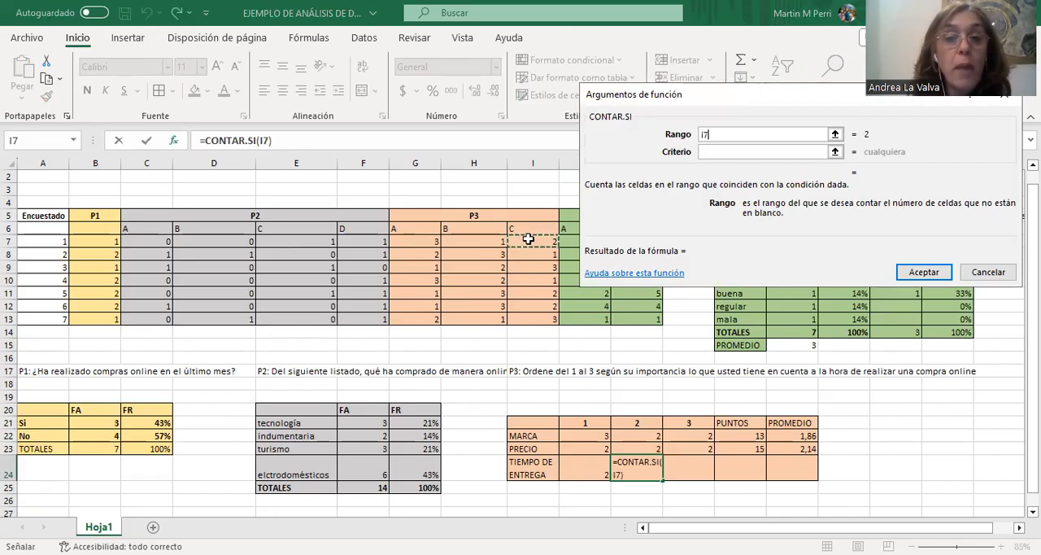
pyautogui.moveTo(541, 315); pyautogui.dragTo(542, 318)
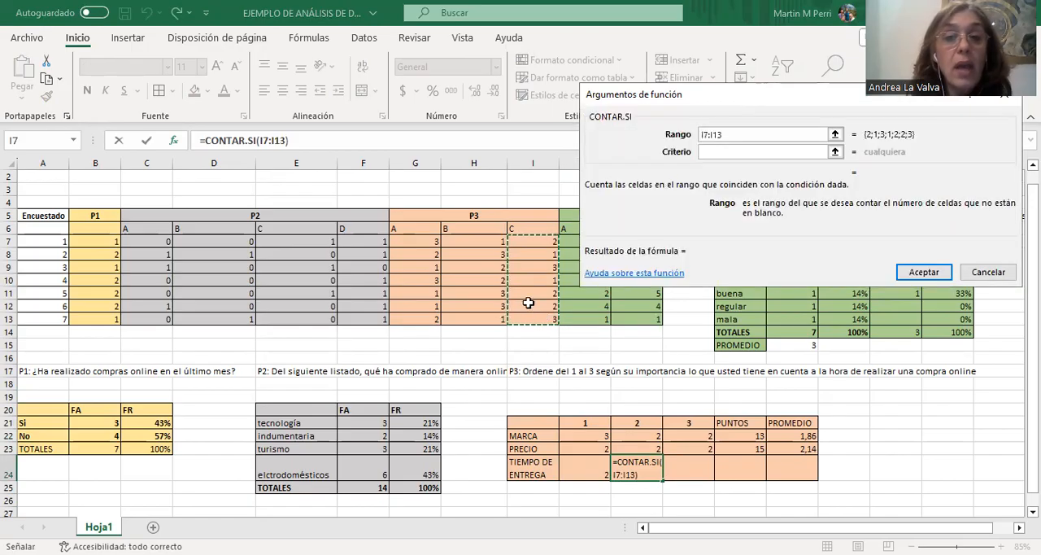
pyautogui.press('F4')
pyautogui.click(728, 150)
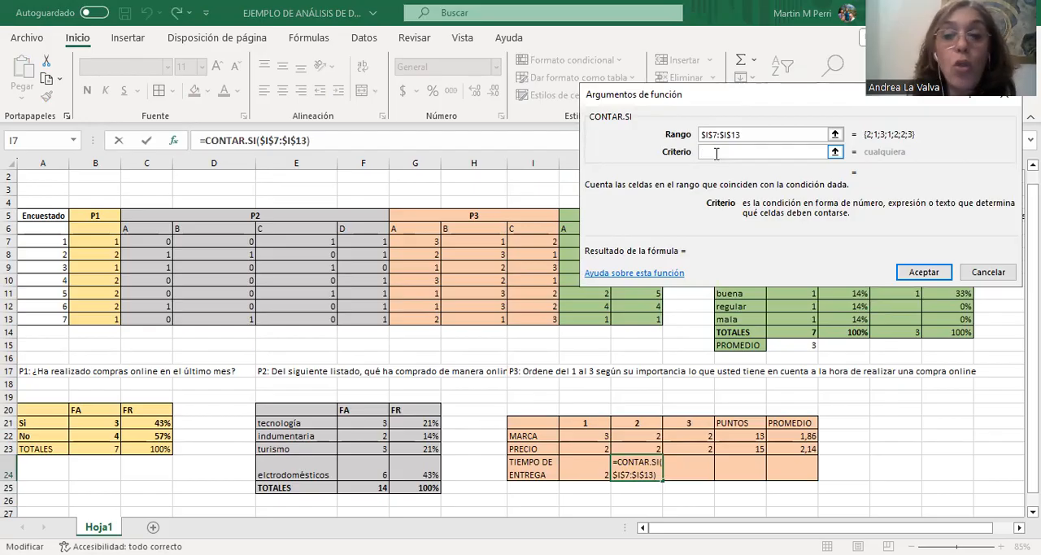
pyautogui.write('2')
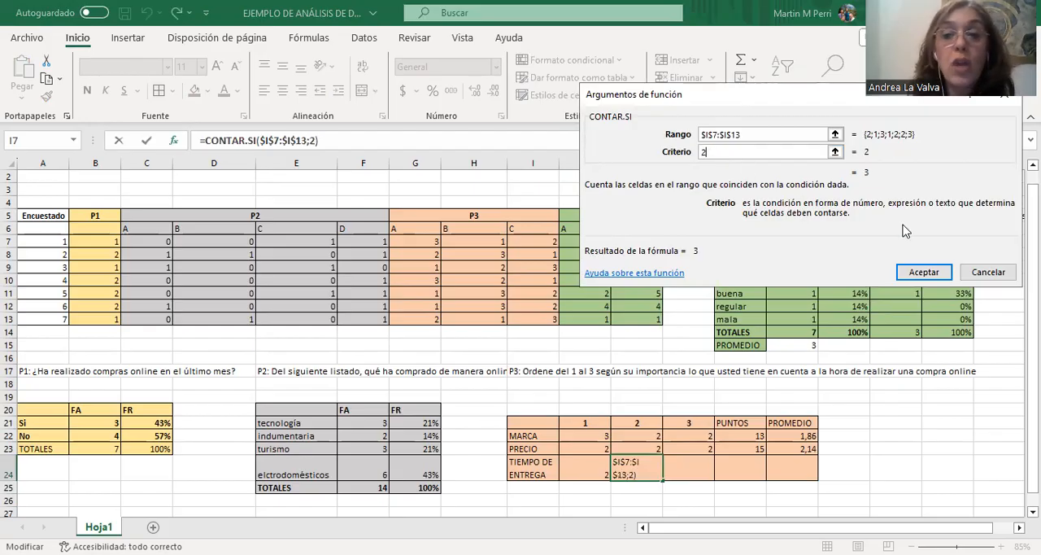
pyautogui.click(925, 275)
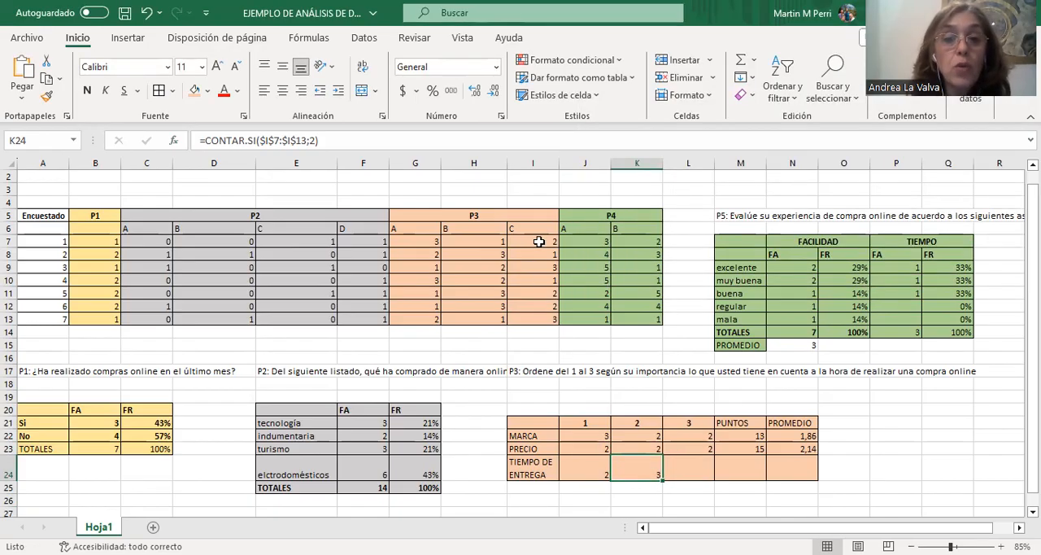
# Check the second-place responses in I7:I13 and copy the TIEMPO DE ENTREGA count formula from K24 to L24.
pyautogui.click(538, 242)
pyautogui.click(544, 291)
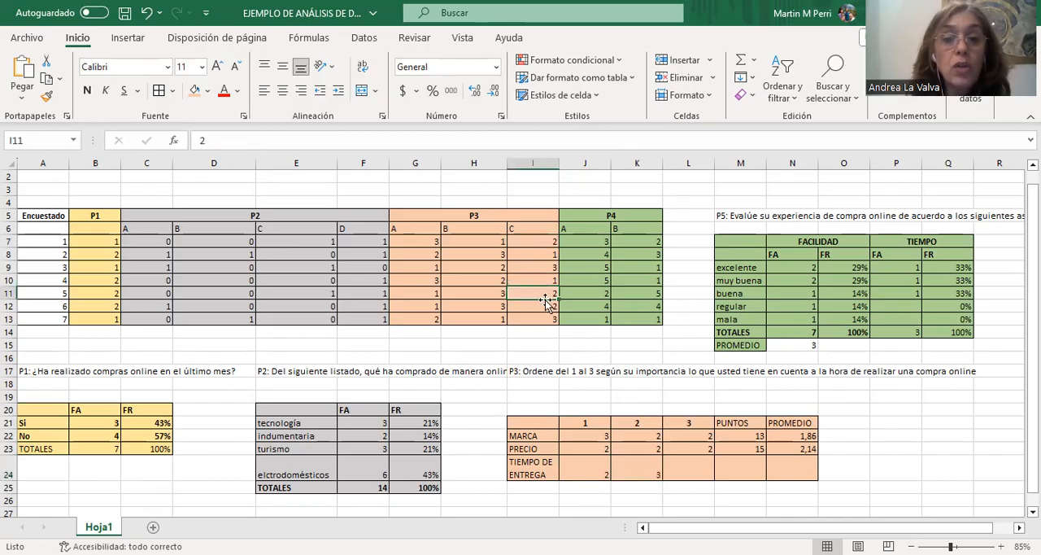
pyautogui.click(543, 304)
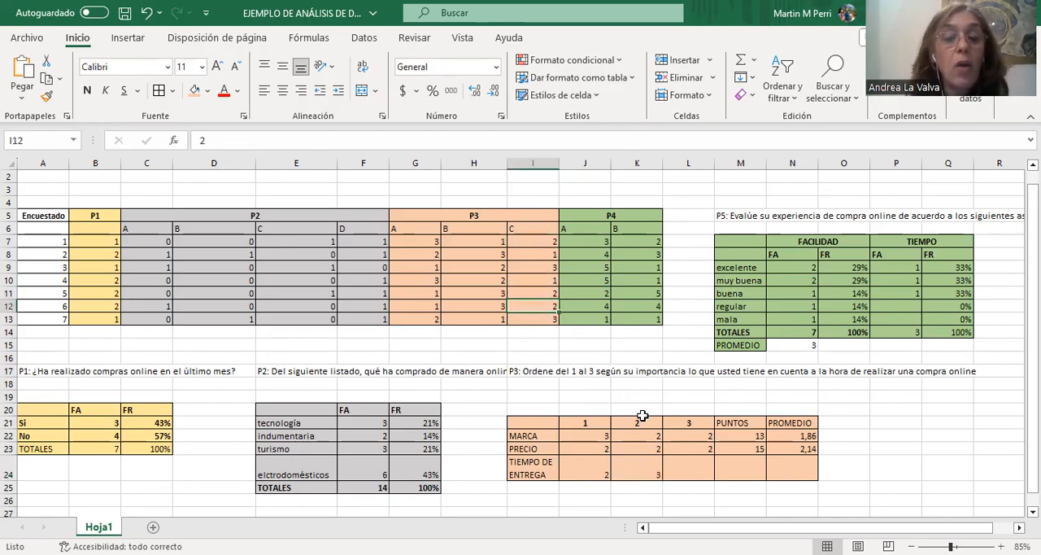
pyautogui.click(651, 470)
pyautogui.moveTo(660, 480); pyautogui.dragTo(711, 486)
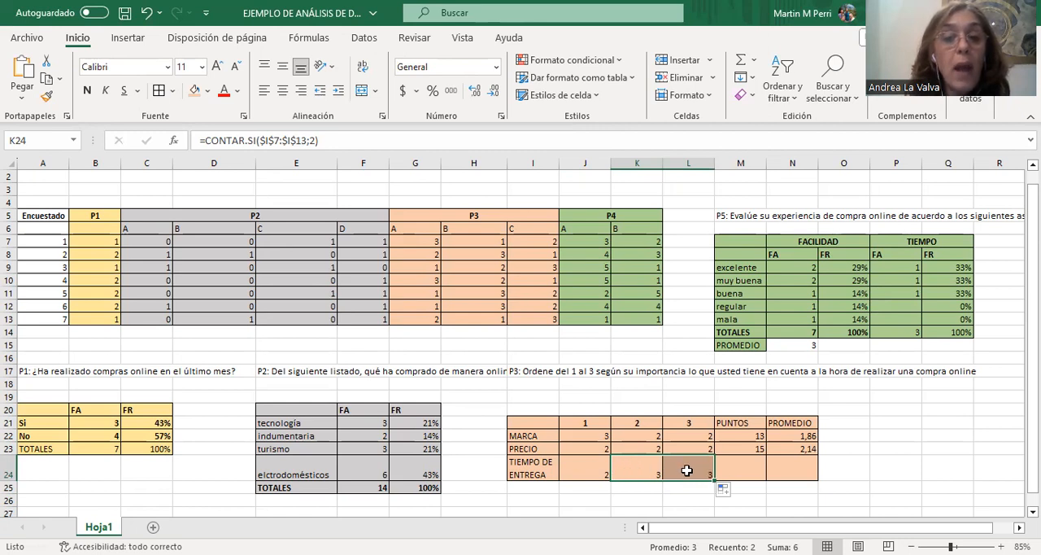
pyautogui.click(688, 470)
pyautogui.click(632, 470)
pyautogui.click(682, 470)
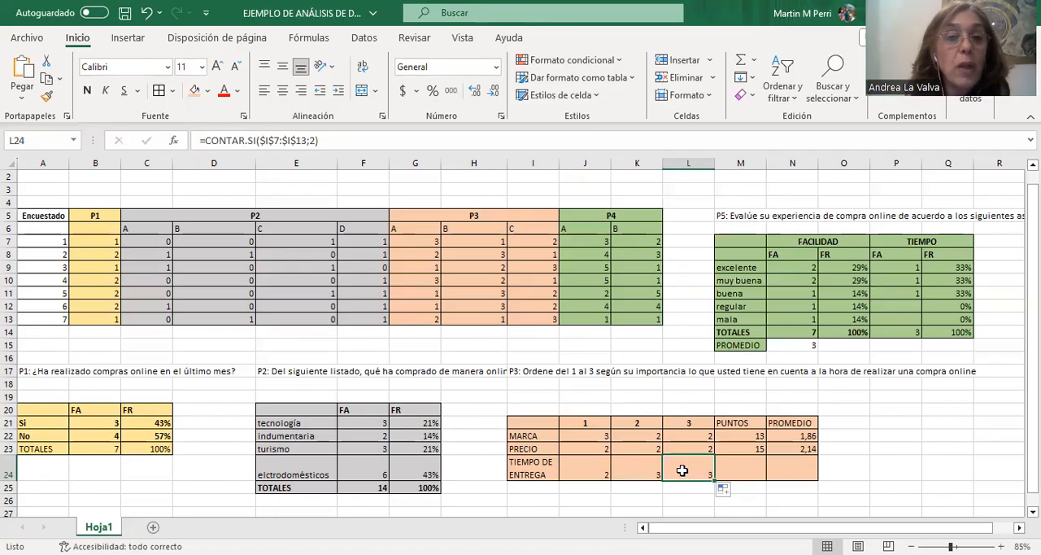
# Try to replace the fixed criterion in the L24 CONTAR.SI formula with a reference to the heading cell L21.
pyautogui.click(318, 142)
pyautogui.press('BackSpace')
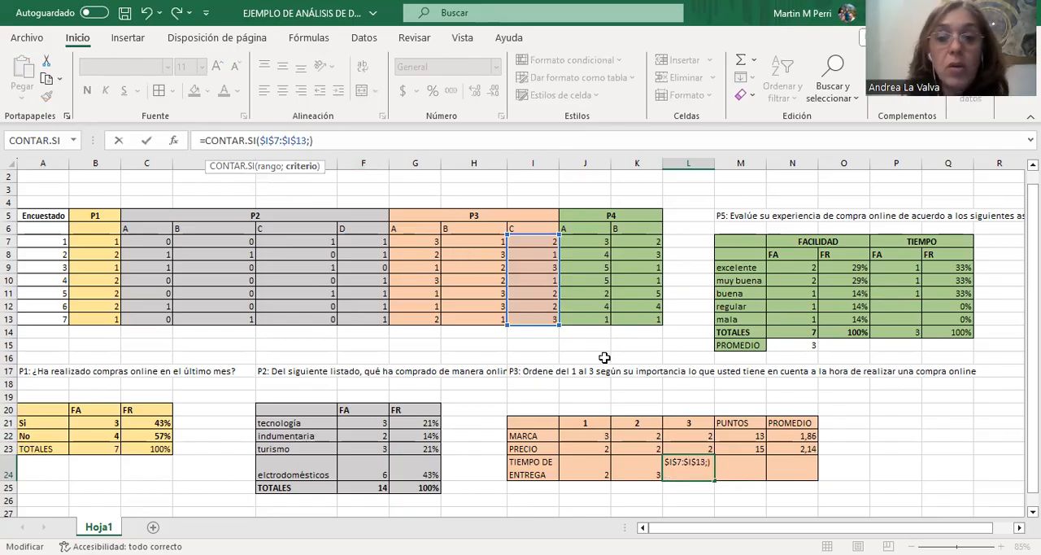
pyautogui.click(692, 420)
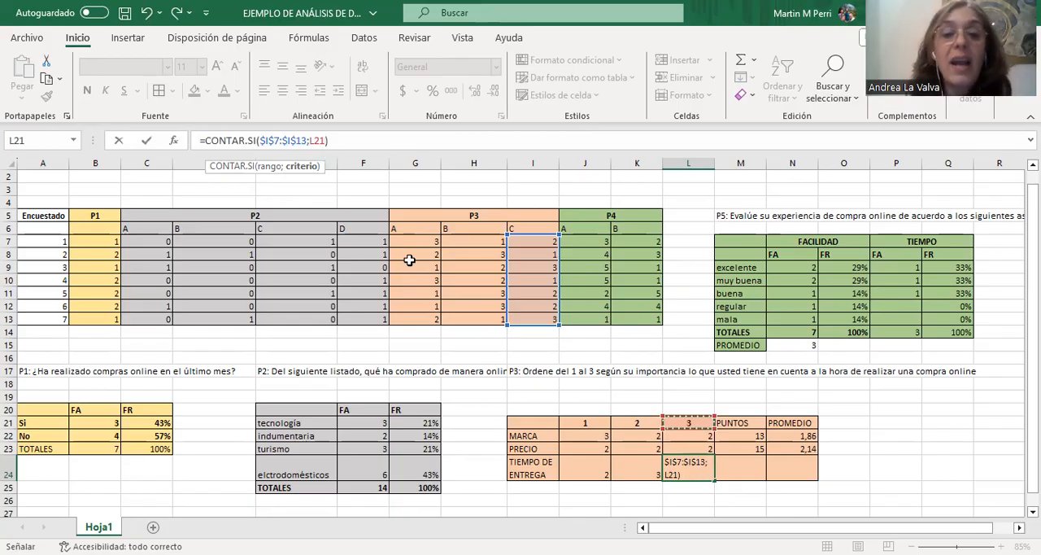
pyautogui.press('Down')
pyautogui.press('Down')
pyautogui.press('Down')
pyautogui.press('Down')
pyautogui.press('Left')
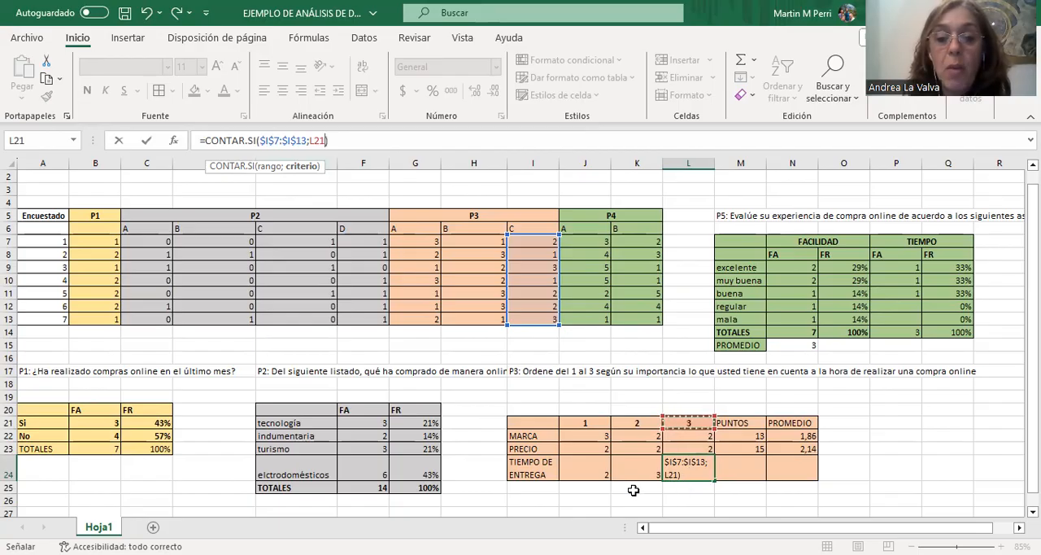
pyautogui.click(691, 464)
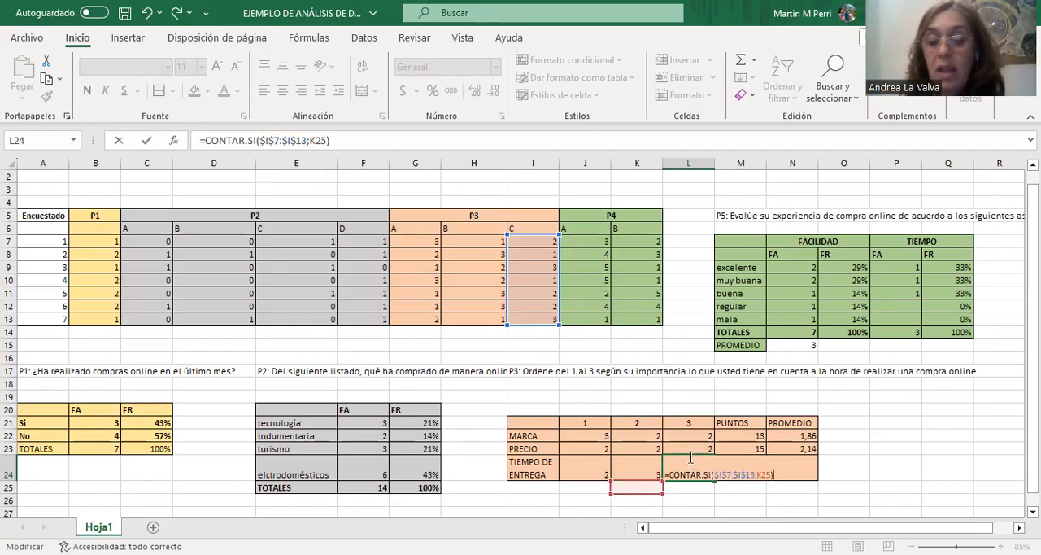
pyautogui.press('Escape')
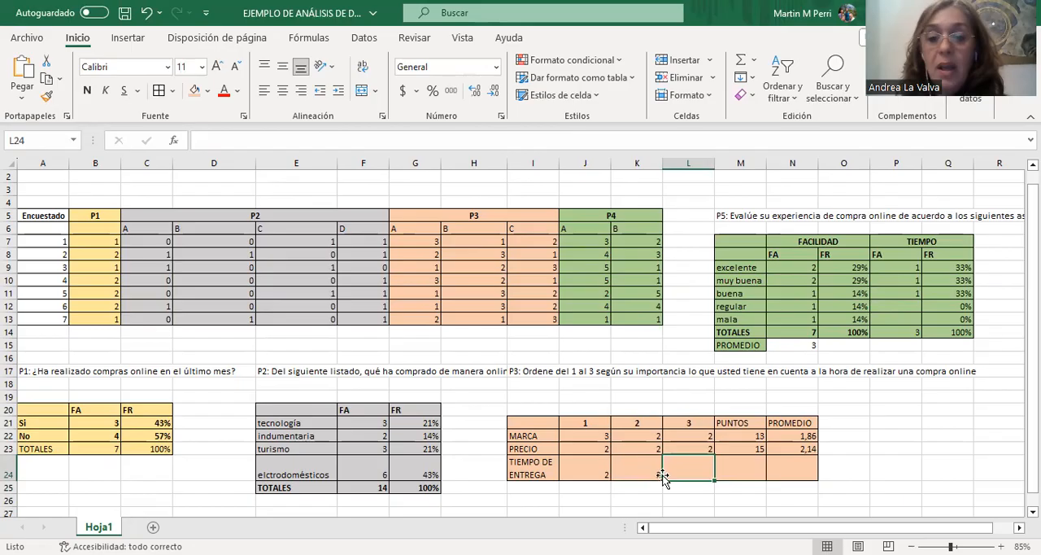
# Count the second-place rankings of TIEMPO DE ENTREGA in K24 using CONTAR.SI with range $I$7:$I$13 and criterion K21.
pyautogui.click(648, 473)
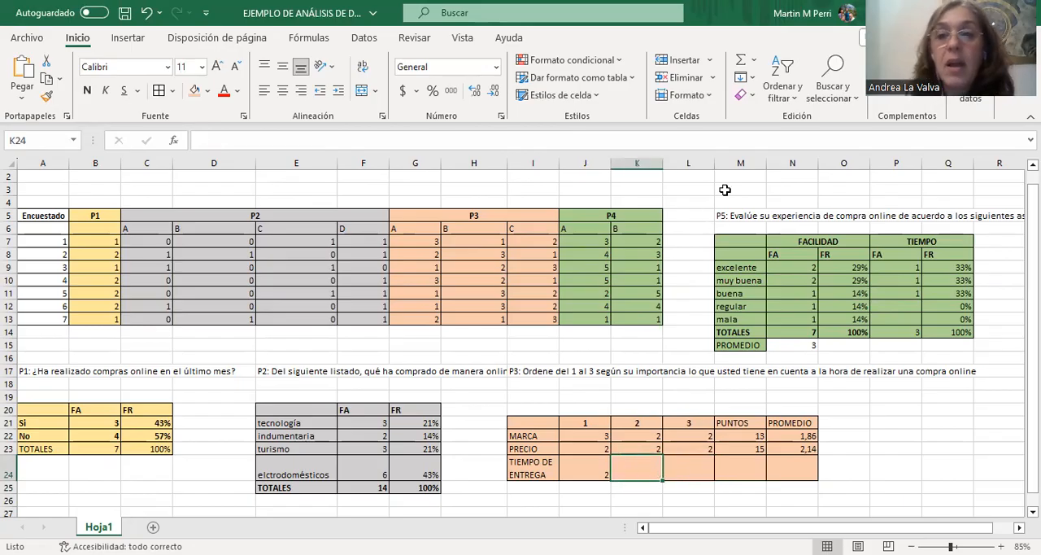
pyautogui.click(753, 60)
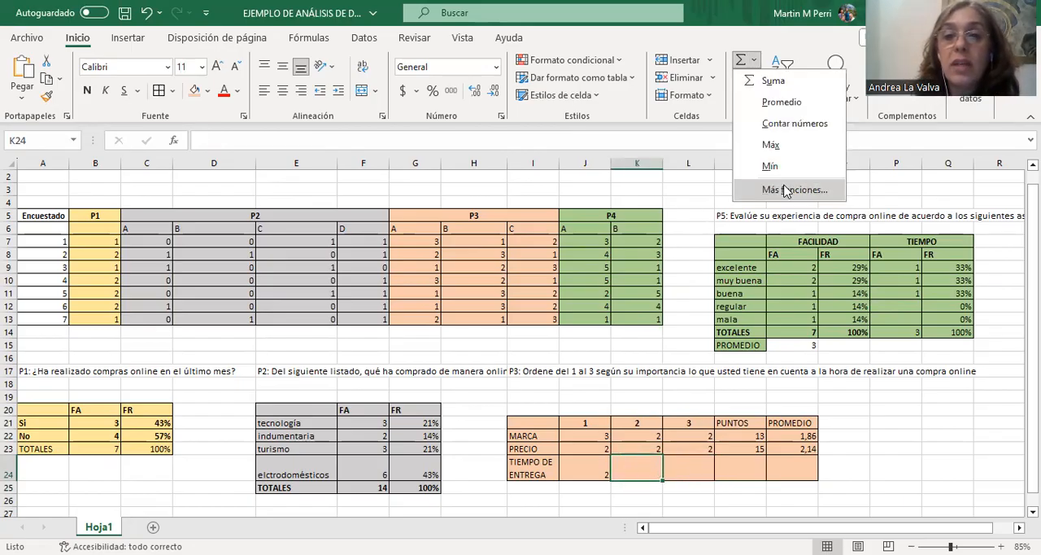
pyautogui.click(786, 190)
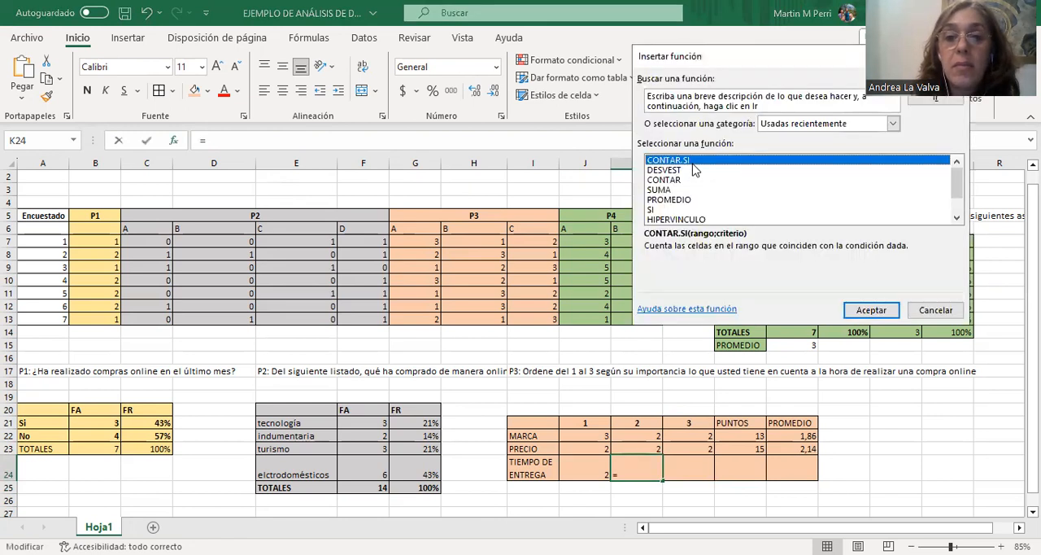
pyautogui.press('Return')
pyautogui.click(529, 241)
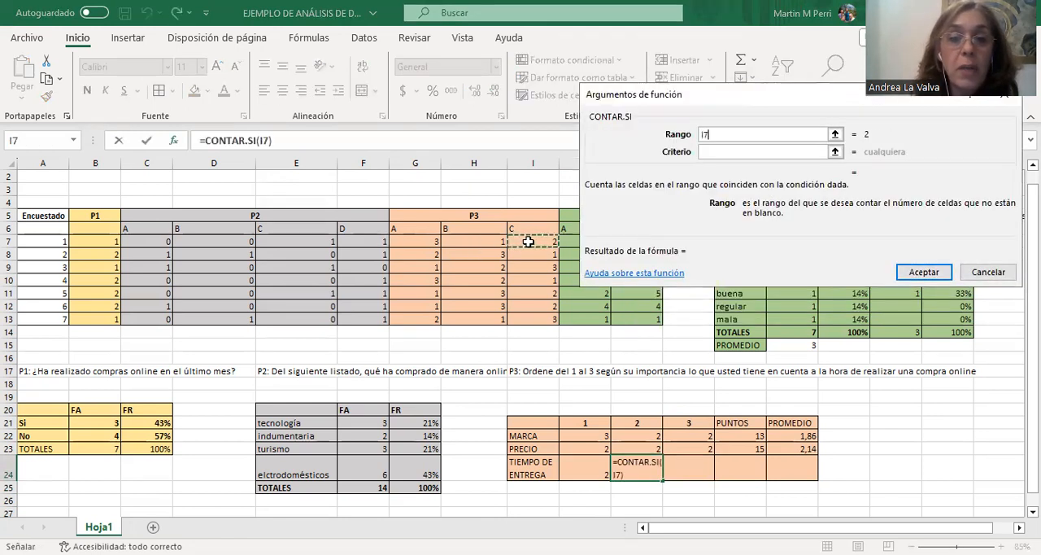
pyautogui.keyDown('shift'); pyautogui.click(538, 318); pyautogui.keyUp('shift')
pyautogui.press('F4')
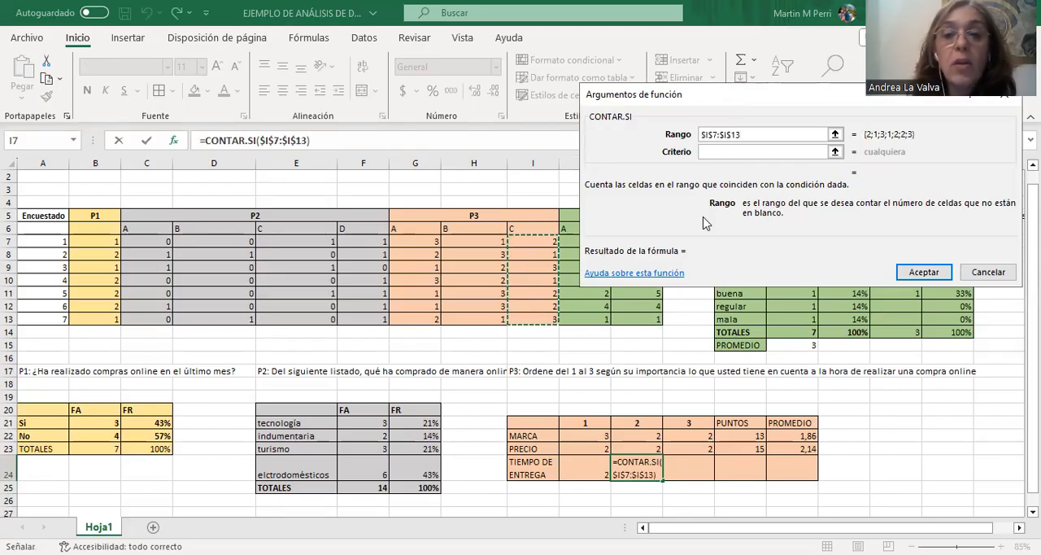
pyautogui.press('Tab')
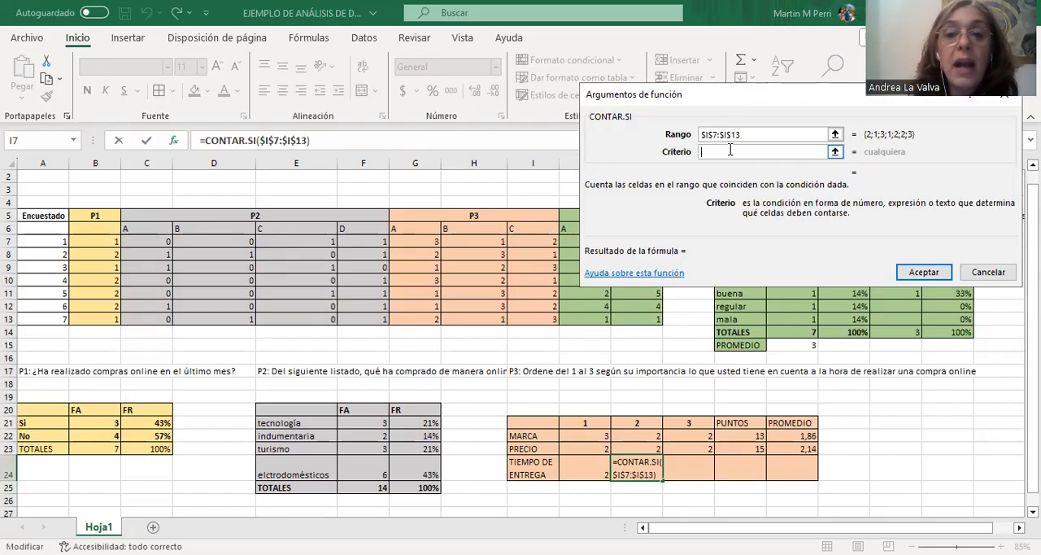
pyautogui.click(641, 422)
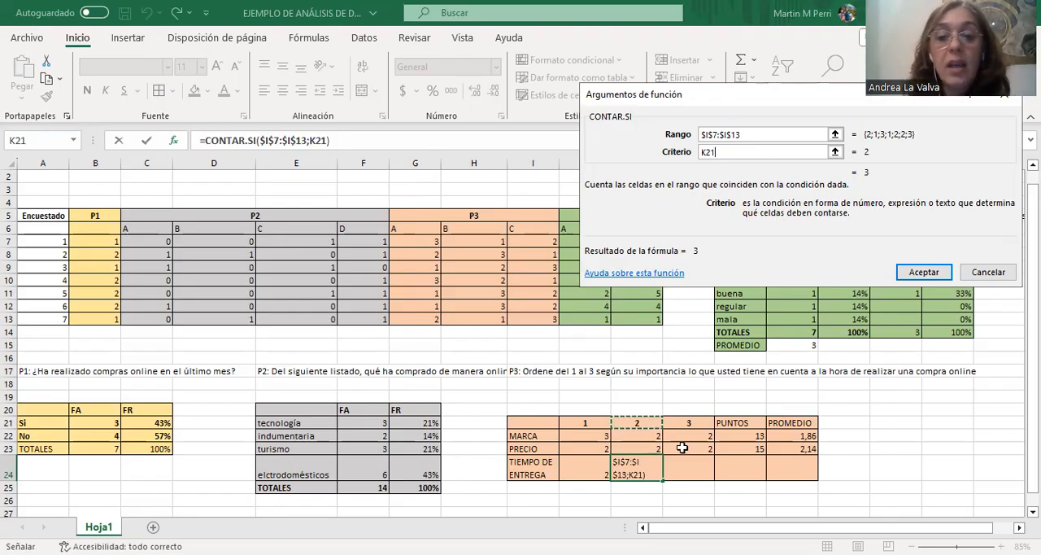
pyautogui.press('Return')
# Copy the K24 count formula to L24 for third-place rankings, and check both formulas against their heading cells.
pyautogui.moveTo(663, 480); pyautogui.dragTo(700, 474)
pyautogui.click(701, 471)
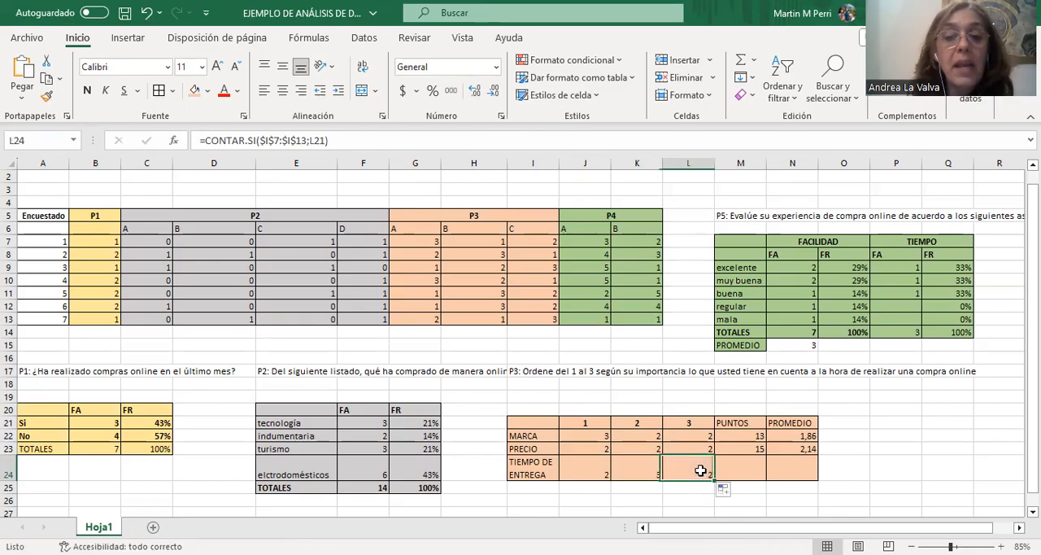
pyautogui.click(645, 474)
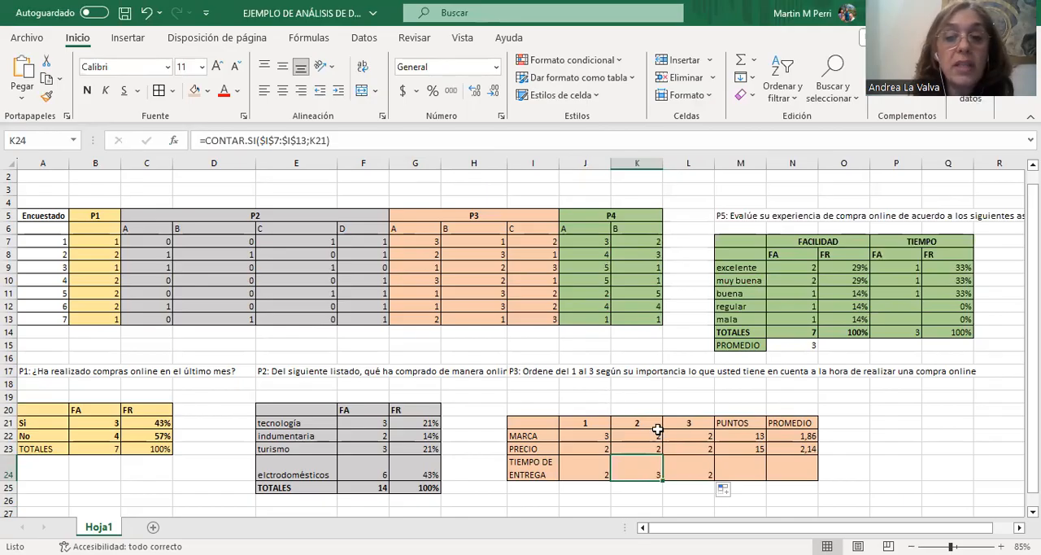
pyautogui.click(701, 468)
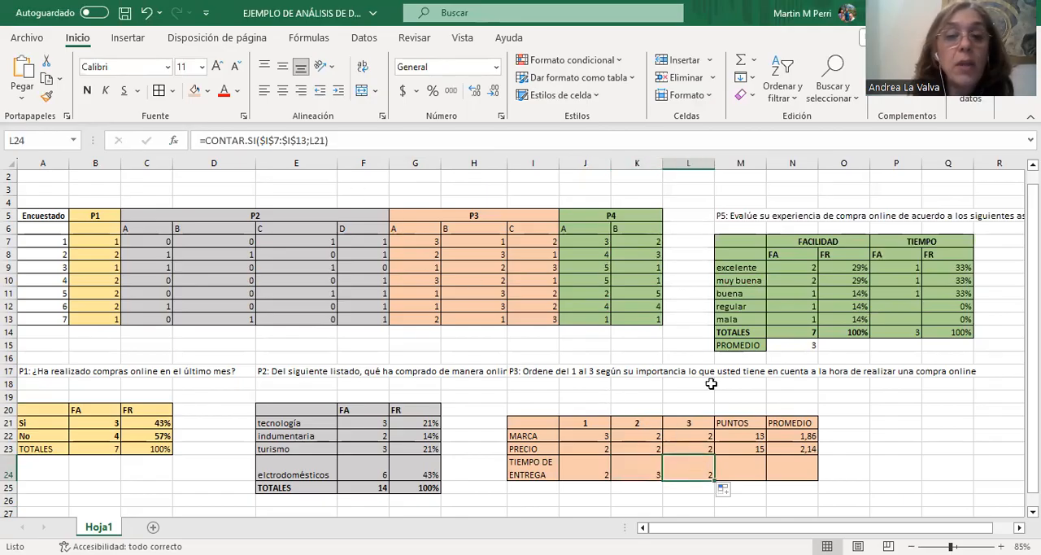
pyautogui.click(704, 424)
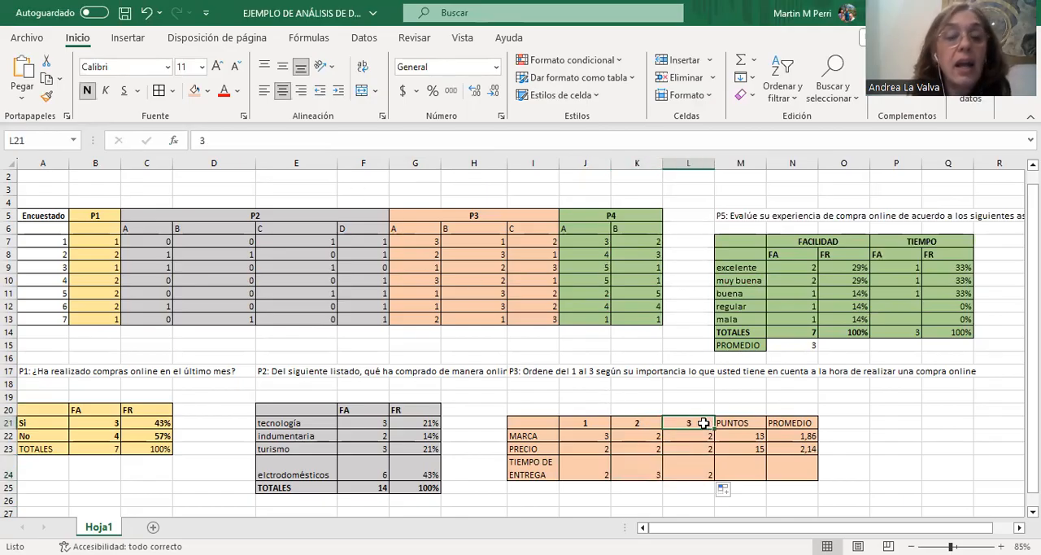
pyautogui.click(706, 464)
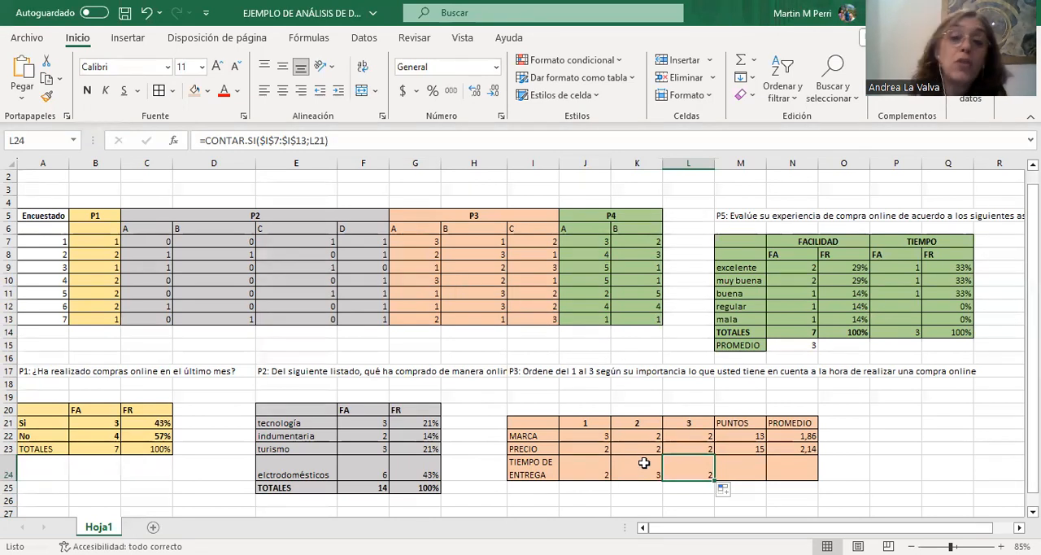
# Check the MARCA and PRECIO points formulas, and calculate the TIEMPO DE ENTREGA points in M24 with =SUMA(I7:I13).
pyautogui.click(746, 437)
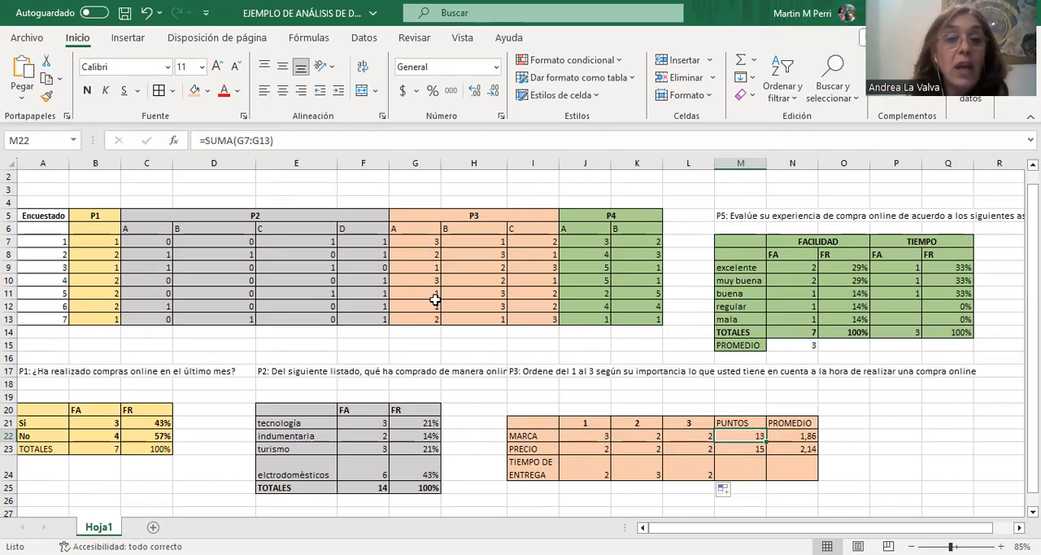
pyautogui.click(739, 448)
pyautogui.click(742, 465)
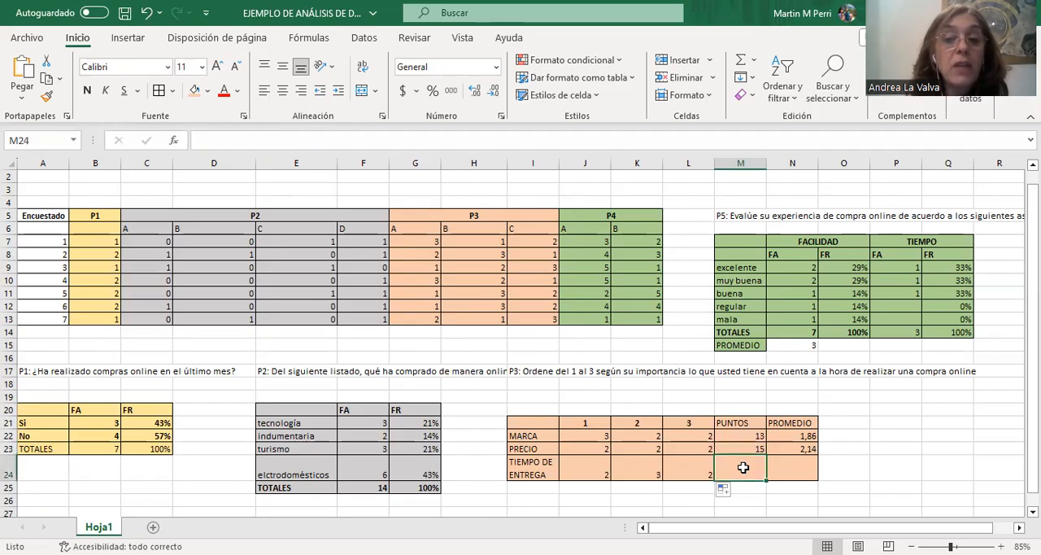
pyautogui.write('=SUMA(')
pyautogui.click(532, 239)
pyautogui.moveTo(531, 238); pyautogui.dragTo(543, 315)
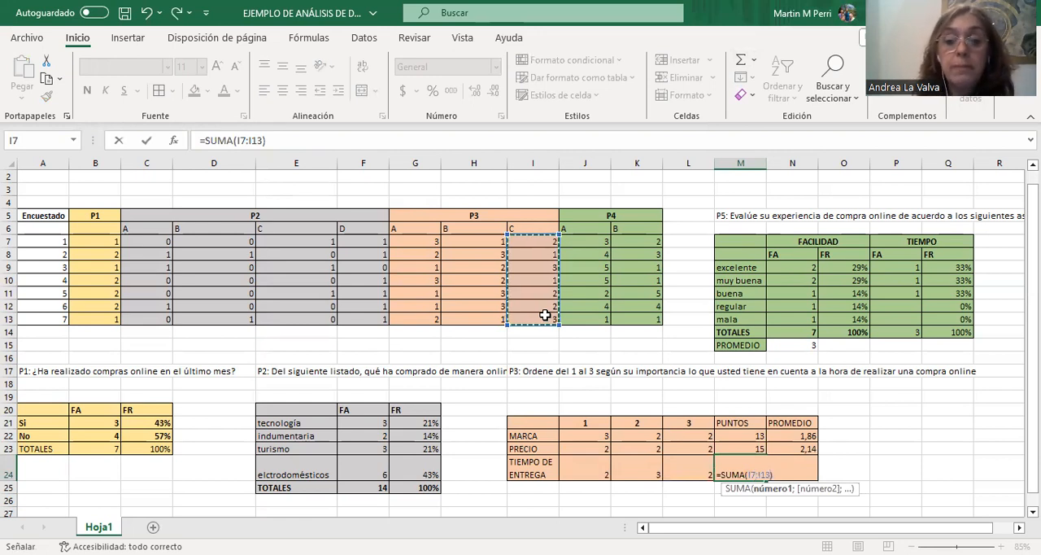
pyautogui.press('Return')
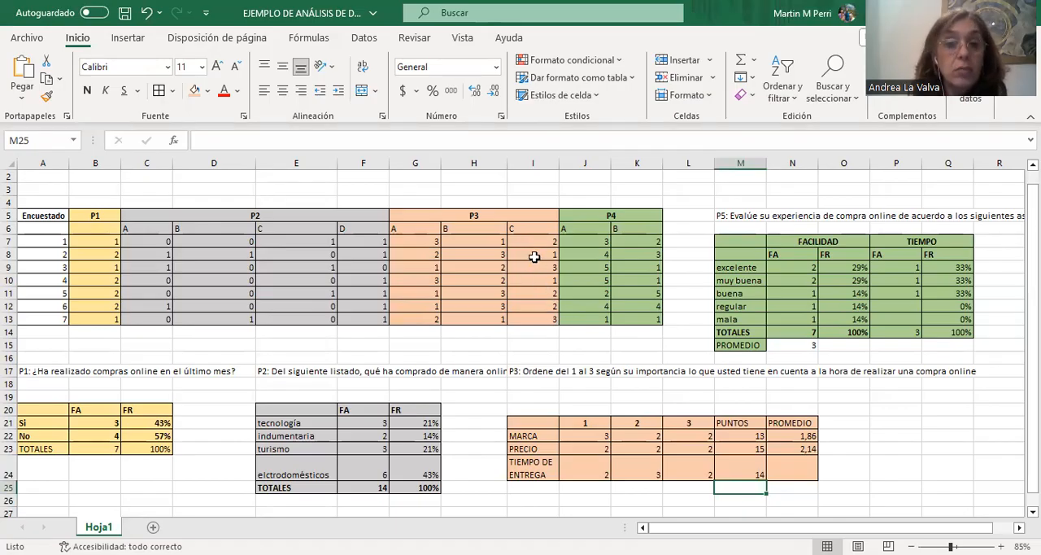
# Compare the PUNTOS totals of the three P3 criteria and examine the PROMEDIO formulas of MARCA and PRECIO.
pyautogui.click(757, 436)
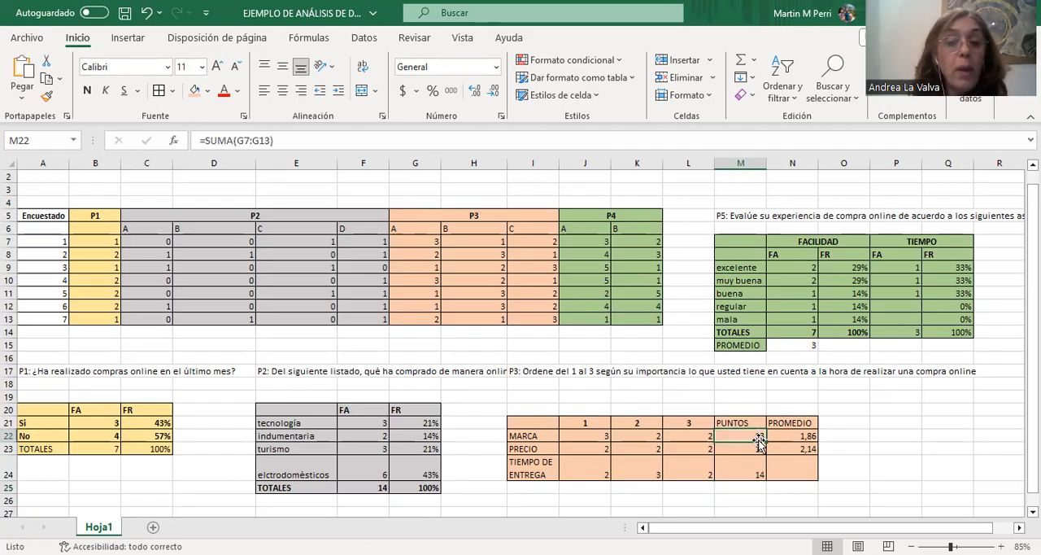
pyautogui.click(756, 449)
pyautogui.click(758, 472)
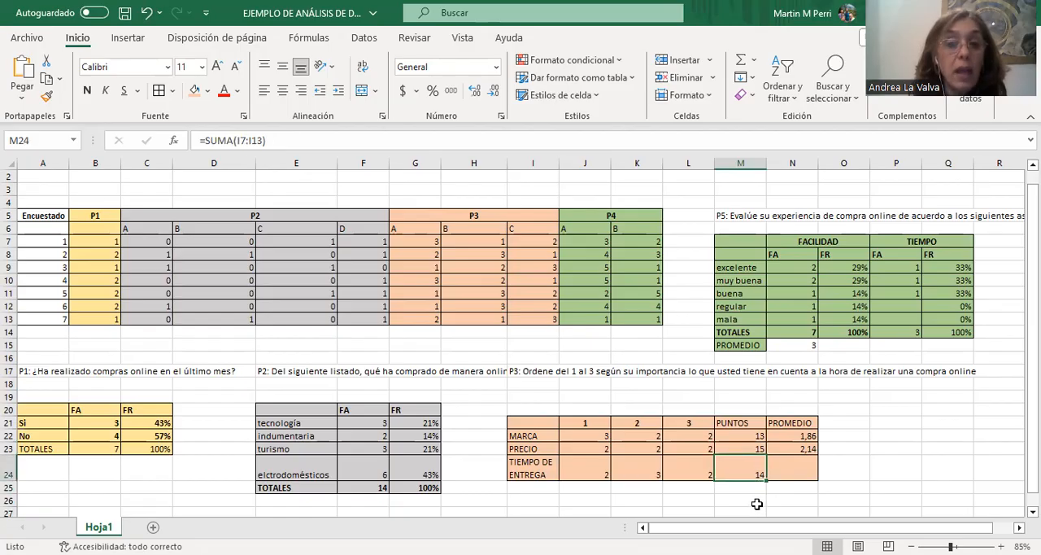
pyautogui.click(735, 448)
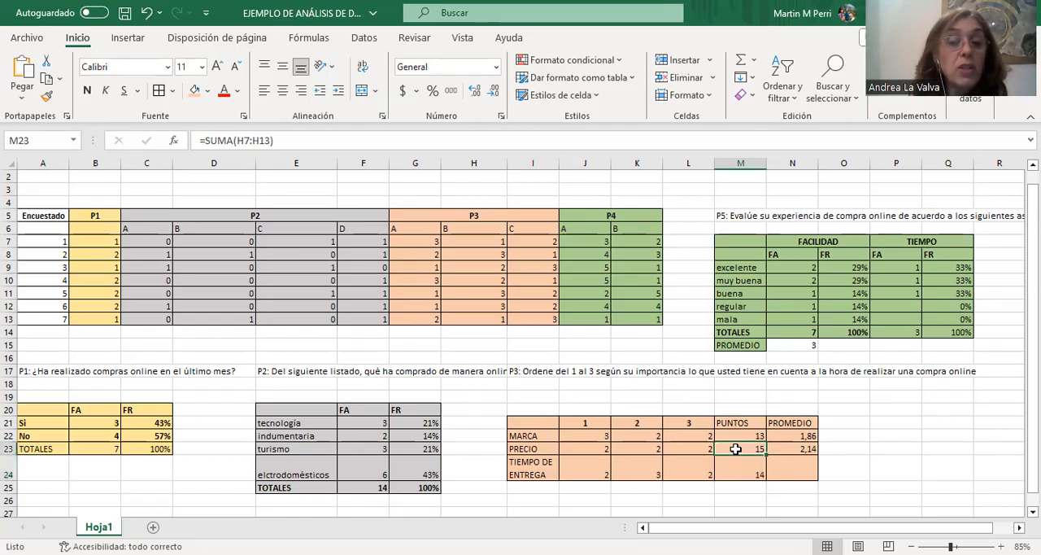
pyautogui.click(739, 466)
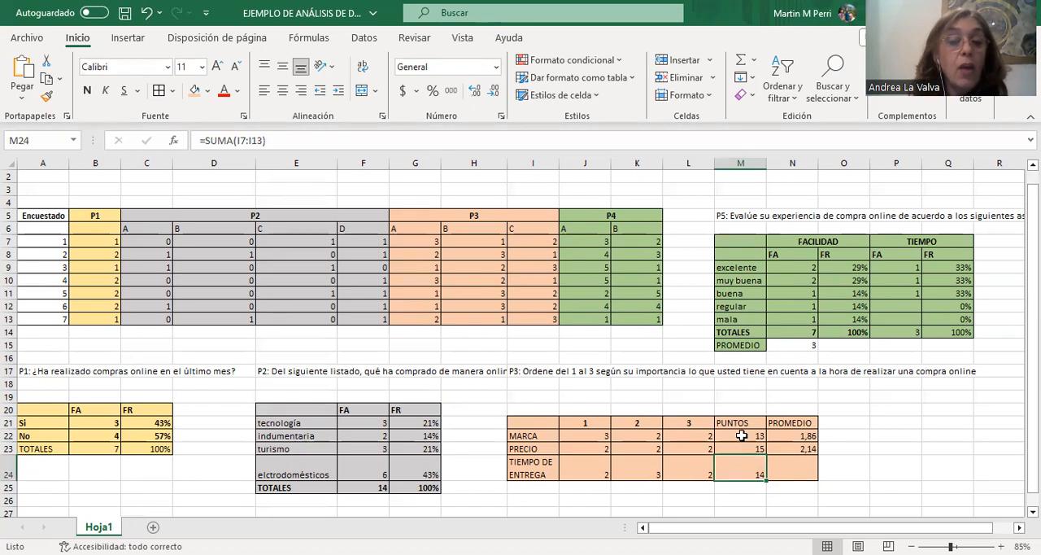
pyautogui.click(742, 436)
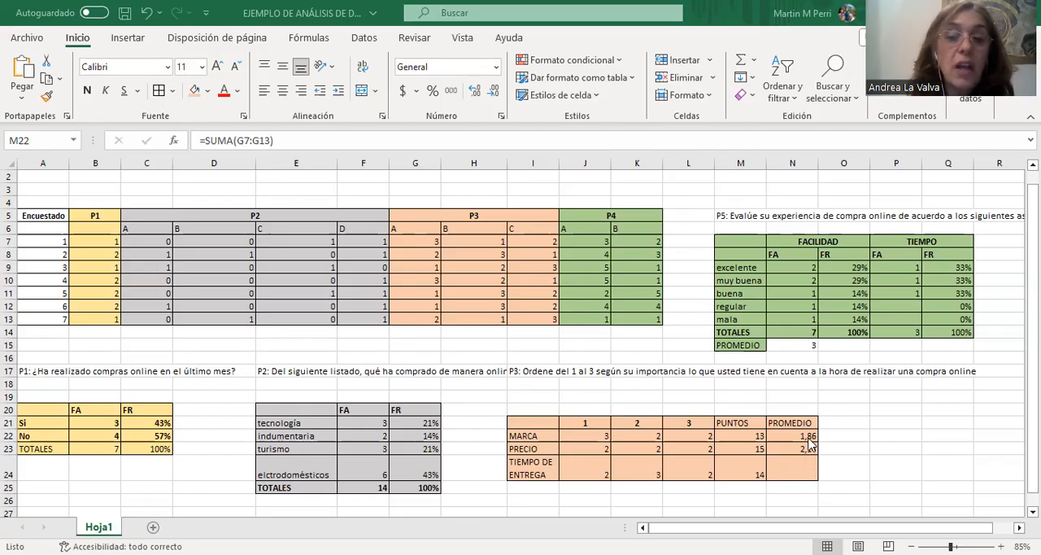
pyautogui.click(809, 439)
pyautogui.click(808, 448)
pyautogui.click(807, 435)
pyautogui.click(806, 450)
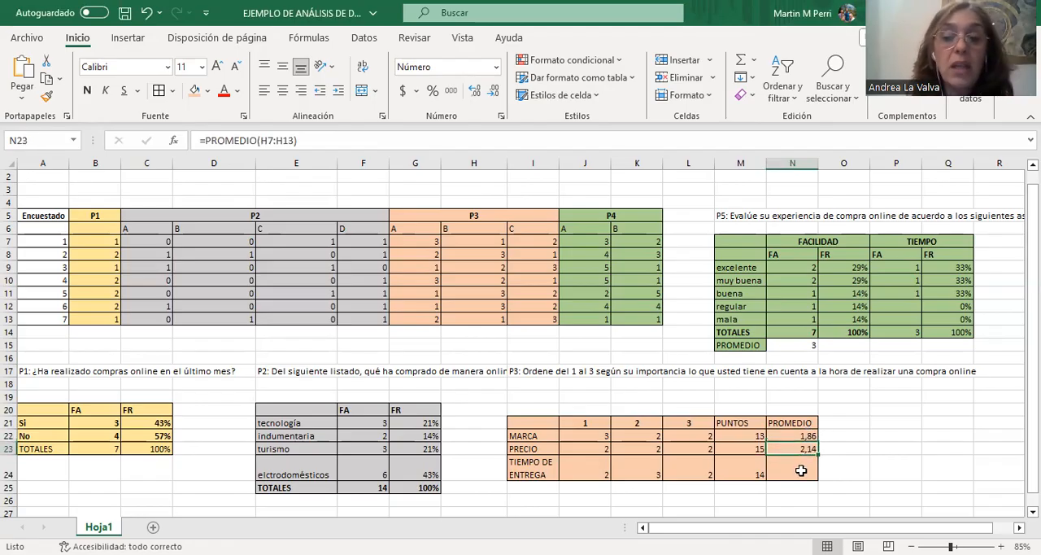
# Calculate the average ranking of TIEMPO DE ENTREGA in N24 with =PROMEDIO(I7:I13).
pyautogui.click(801, 471)
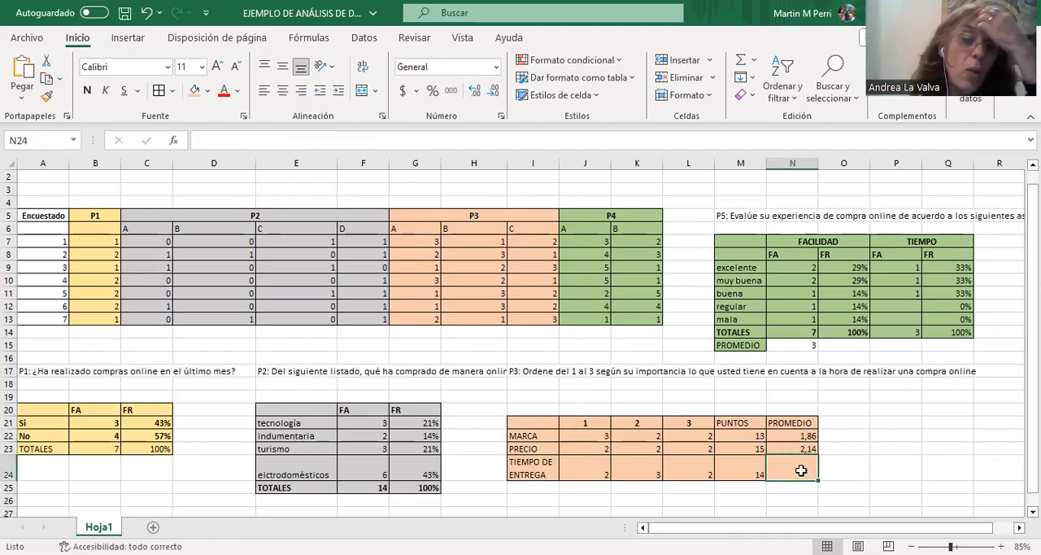
pyautogui.click(754, 59)
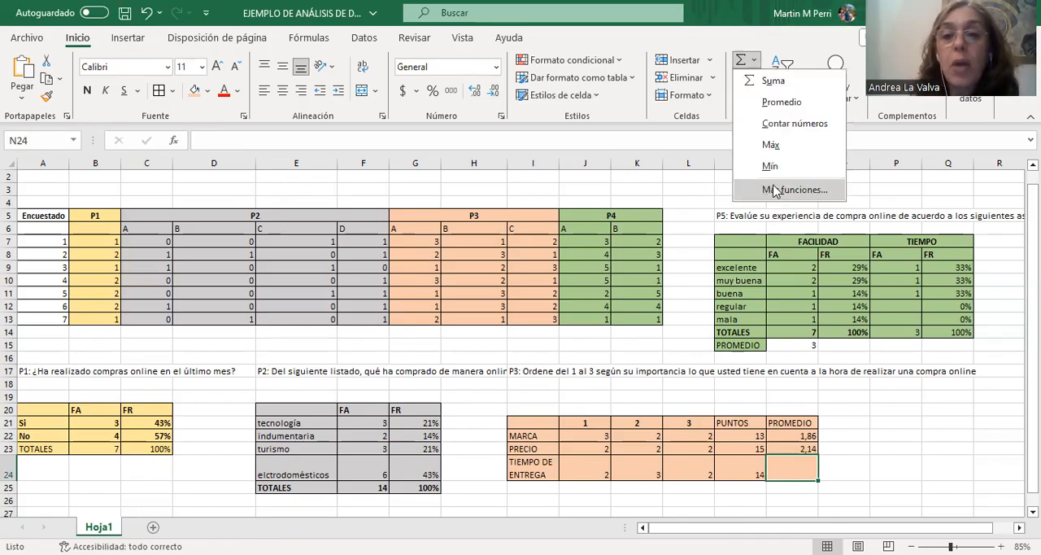
pyautogui.click(775, 190)
pyautogui.press('Escape')
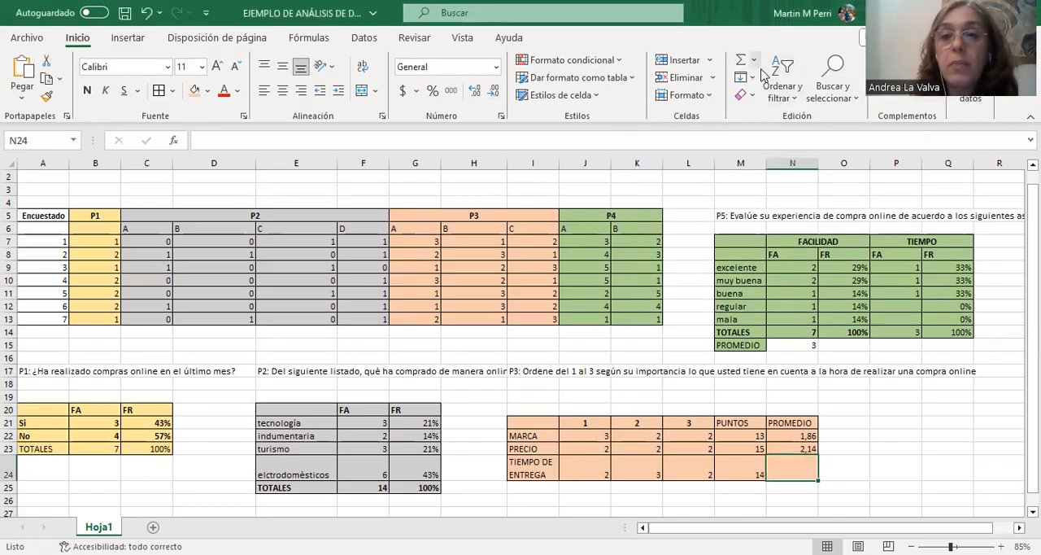
pyautogui.click(754, 60)
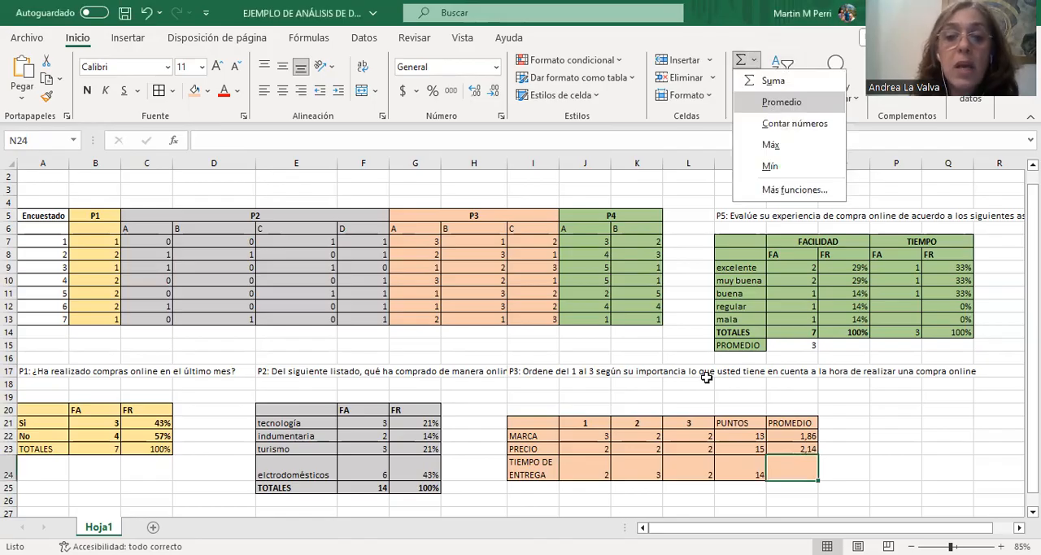
pyautogui.click(768, 104)
pyautogui.moveTo(541, 241); pyautogui.dragTo(541, 259)
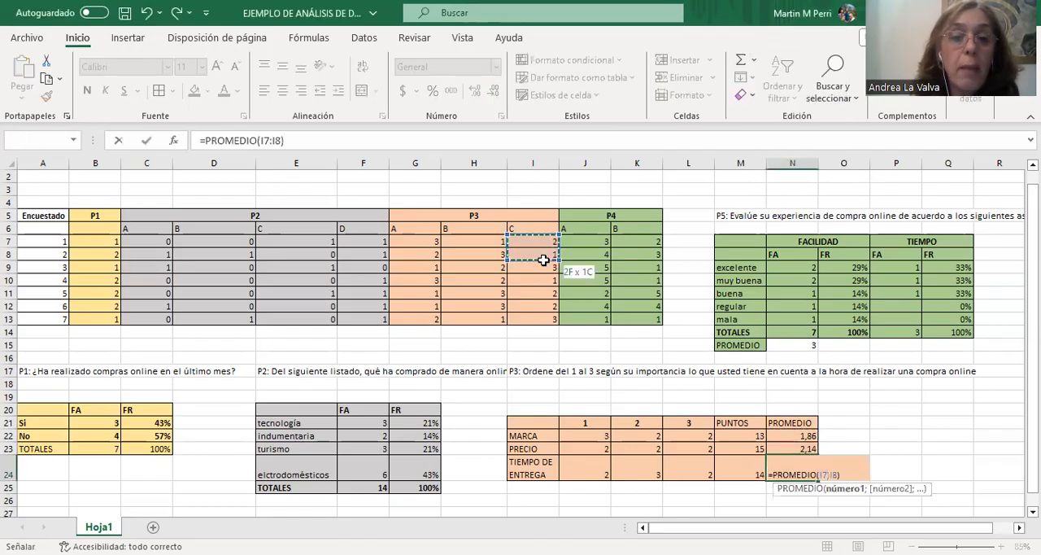
pyautogui.moveTo(550, 314); pyautogui.dragTo(550, 314)
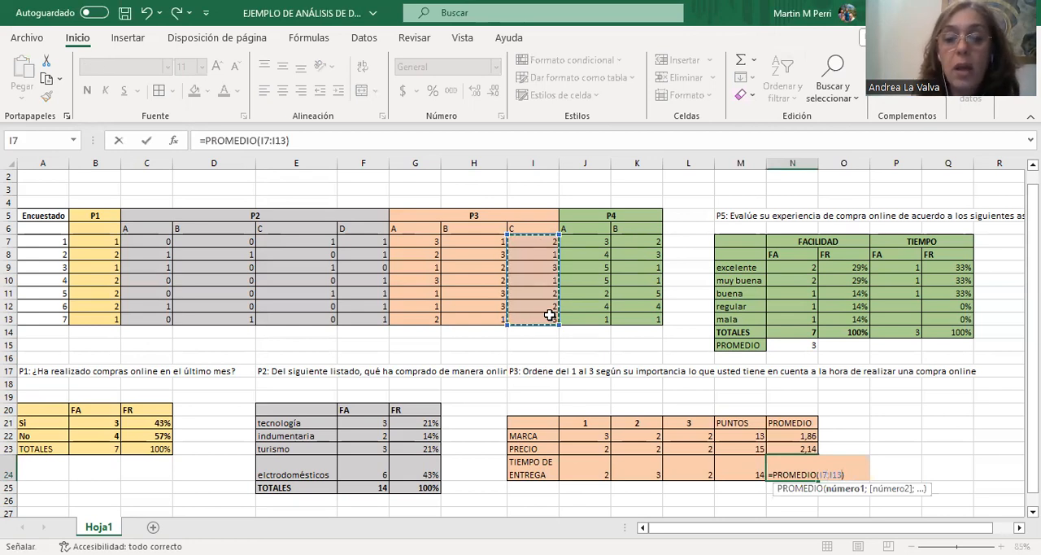
pyautogui.press('Return')
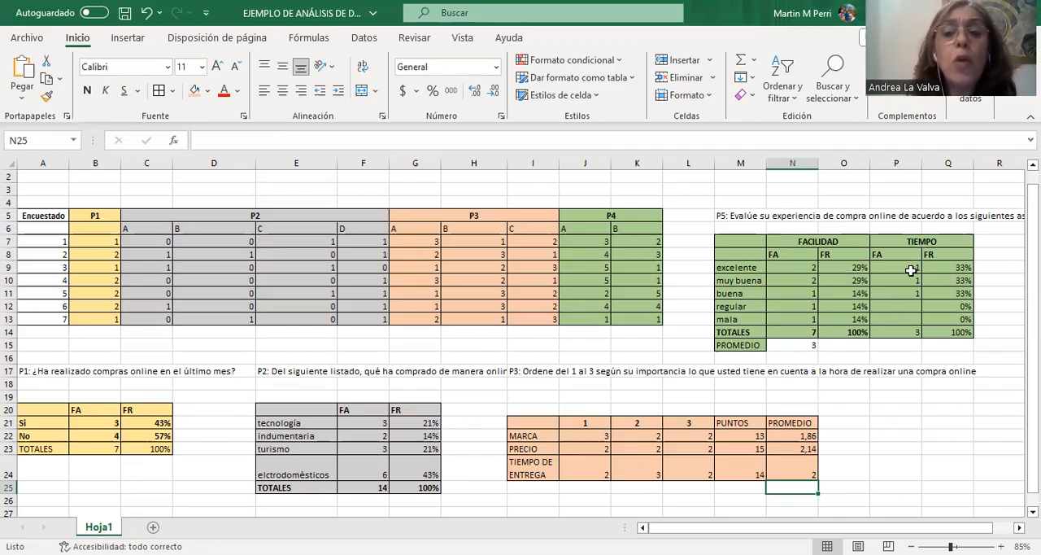
# Check the existing TIEMPO frequency formulas, and count its regular ratings in P12 using CONTAR.SI with range K7:K13 and criterion 2.
pyautogui.click(911, 266)
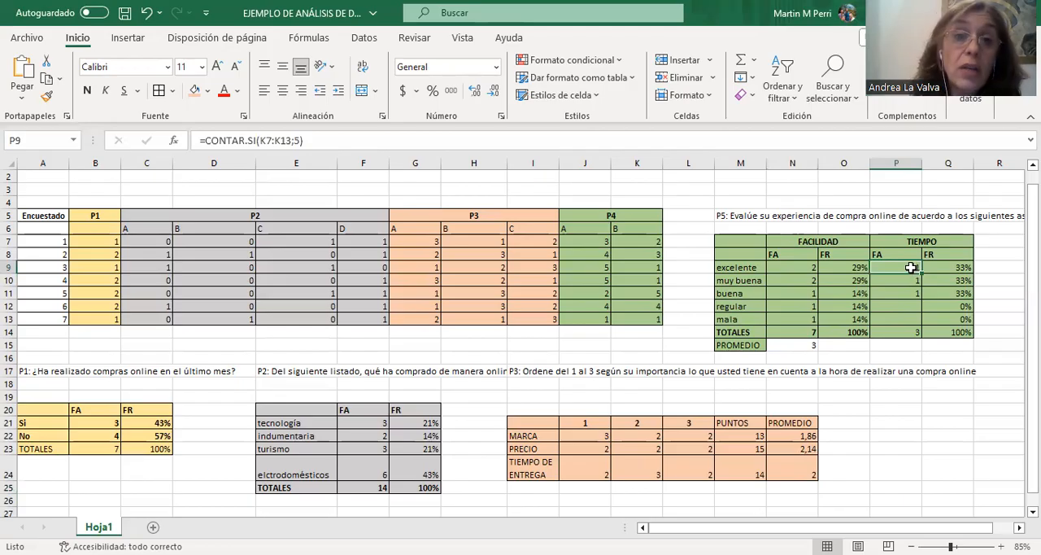
pyautogui.click(915, 290)
pyautogui.click(914, 308)
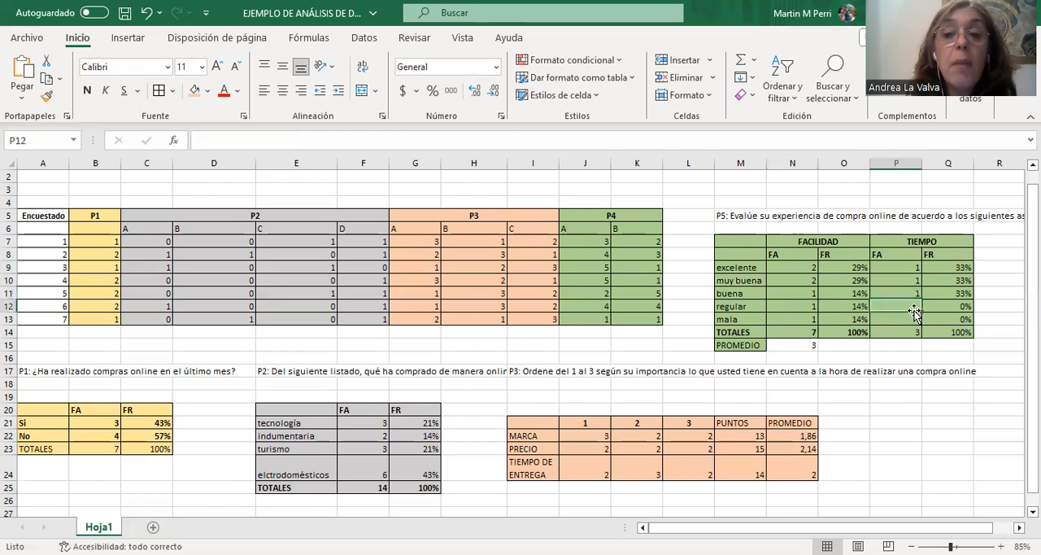
pyautogui.click(915, 317)
pyautogui.click(916, 305)
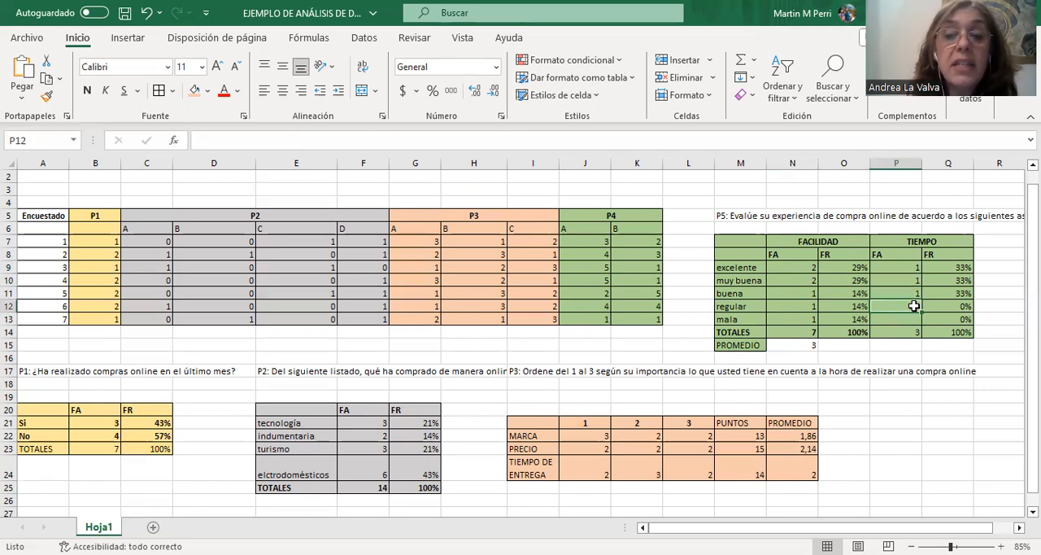
pyautogui.click(754, 59)
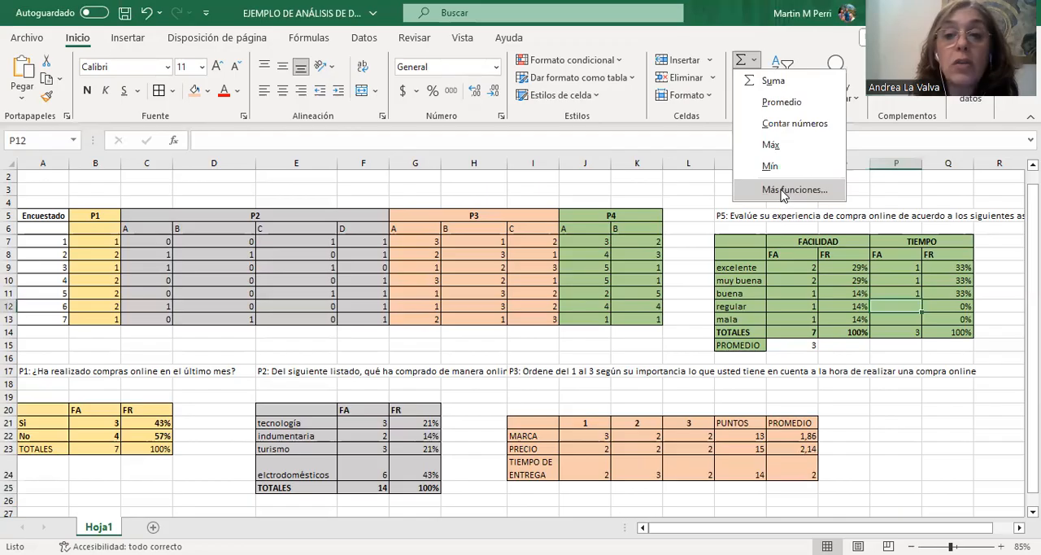
pyautogui.click(779, 188)
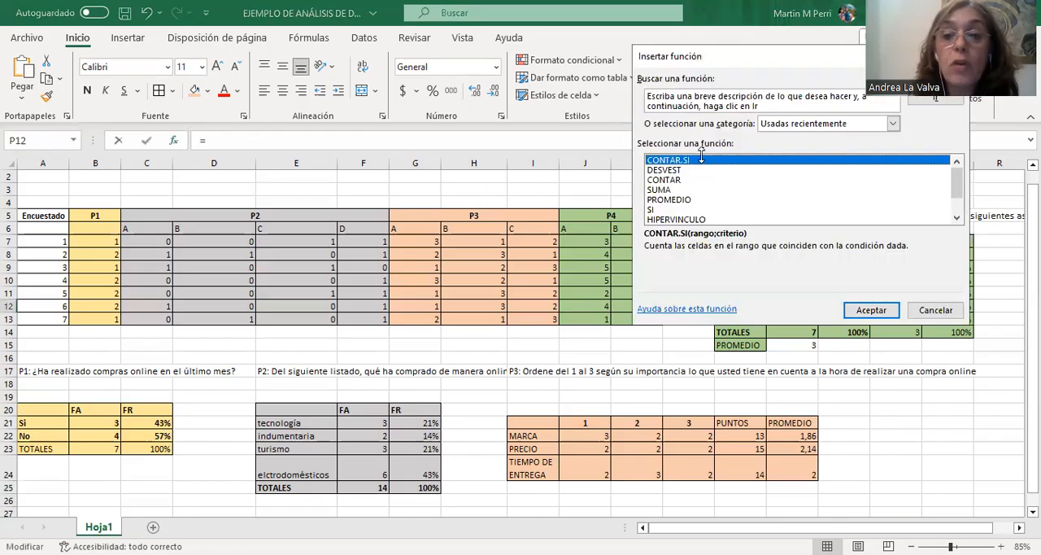
pyautogui.doubleClick(702, 159)
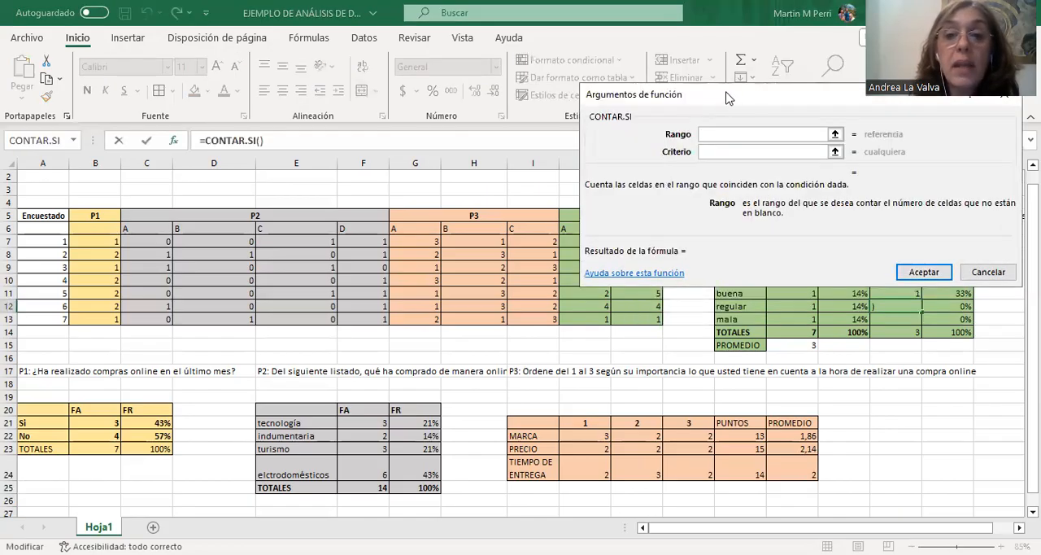
pyautogui.moveTo(202, 90); pyautogui.dragTo(201, 90)
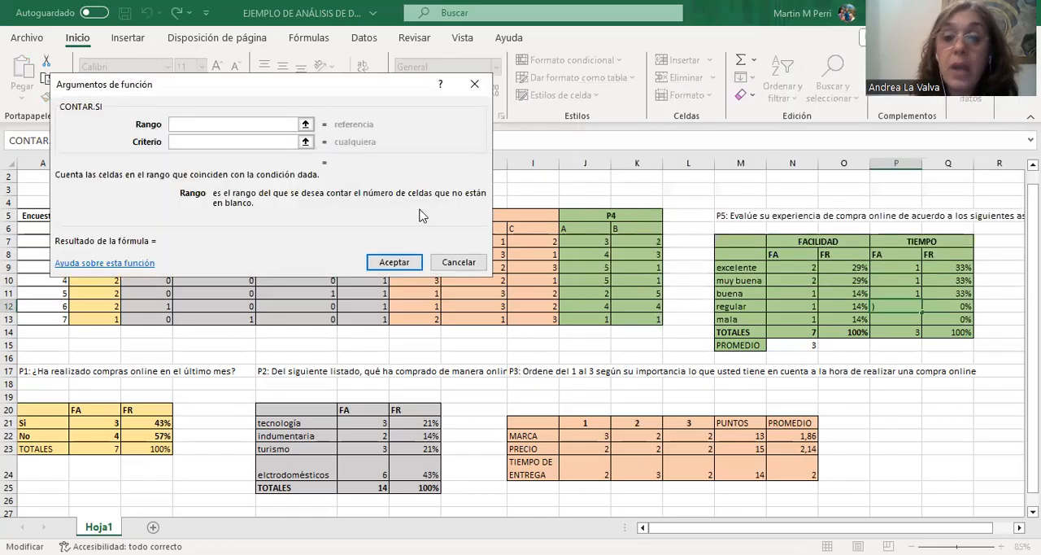
pyautogui.moveTo(633, 240); pyautogui.dragTo(638, 321)
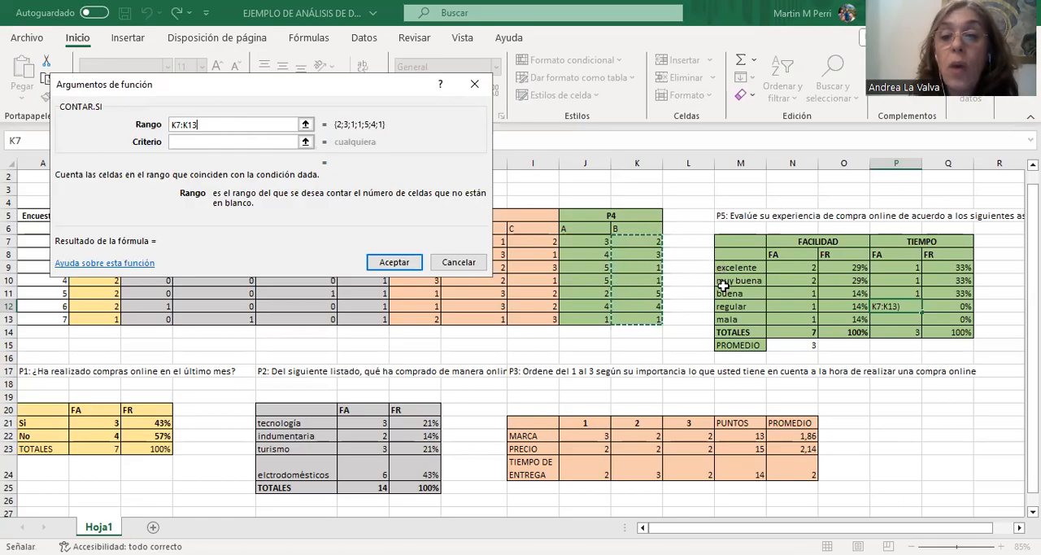
pyautogui.click(220, 140)
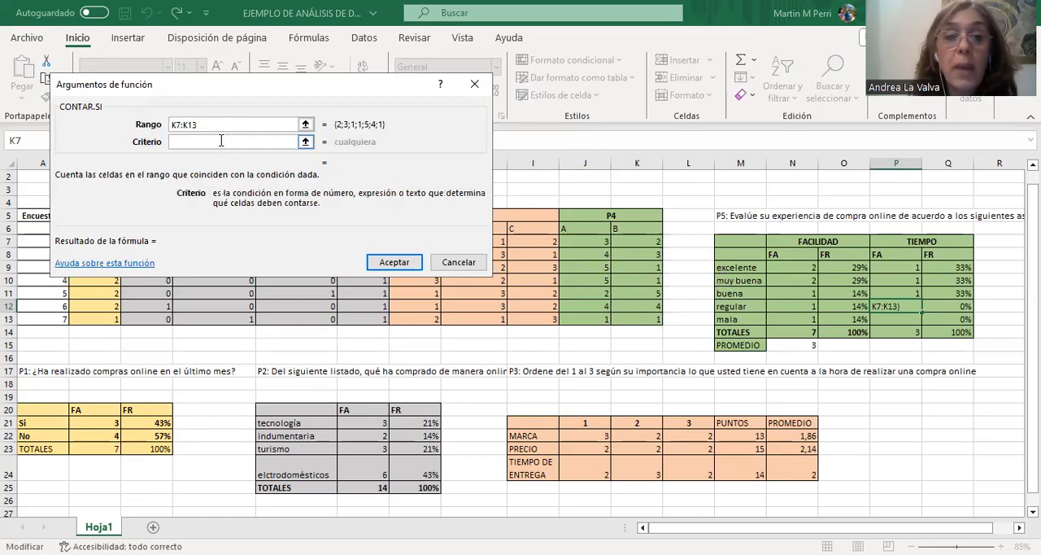
pyautogui.write('2')
pyautogui.click(395, 263)
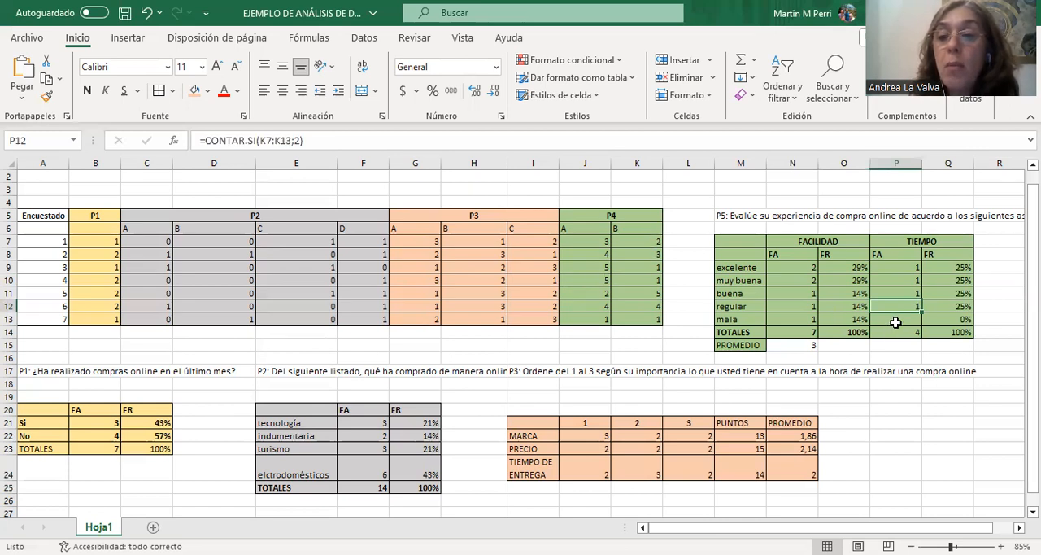
# Count the mala ratings of TIEMPO in P13 using CONTAR.SI with range K7:K13 and criterion 1.
pyautogui.click(895, 323)
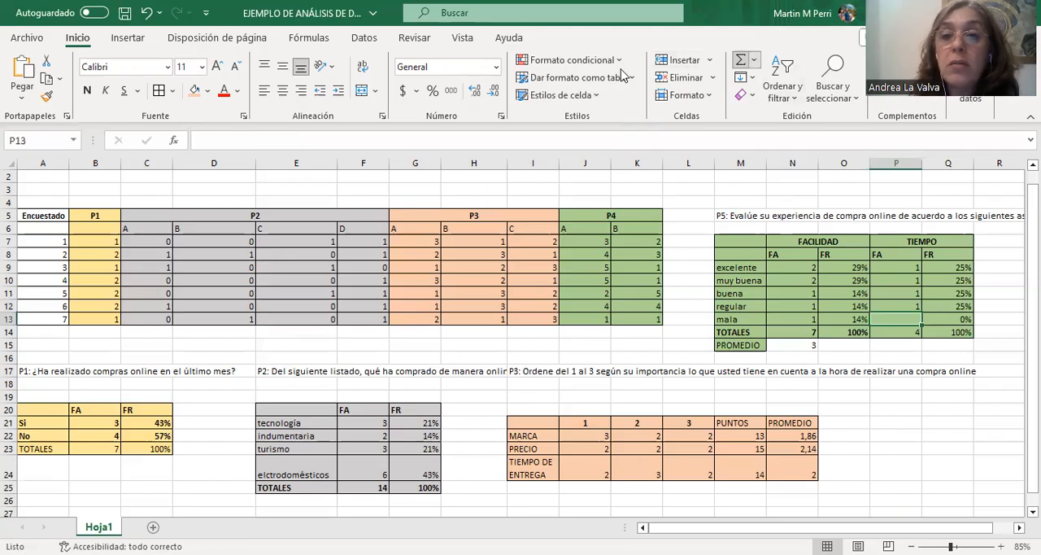
pyautogui.click(754, 59)
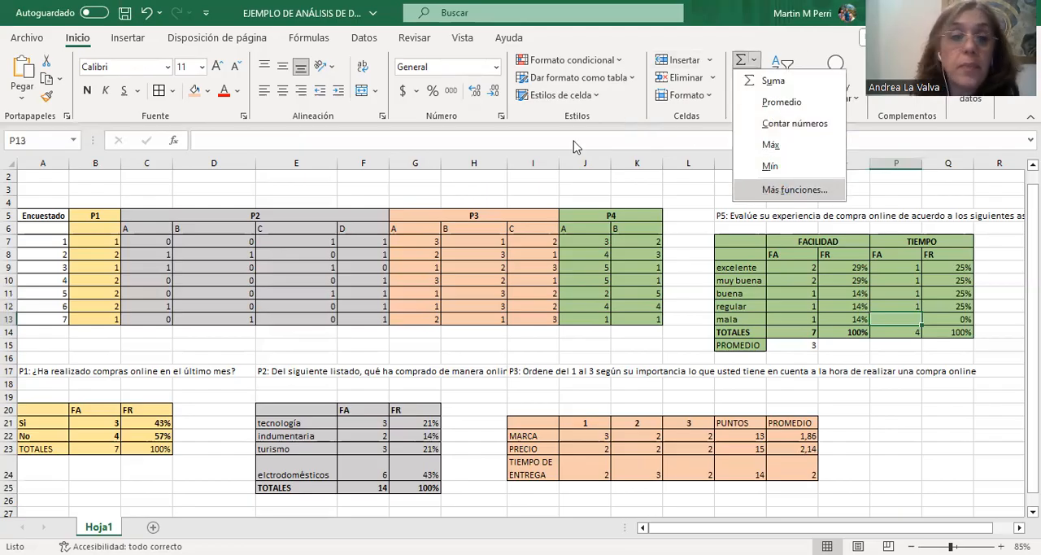
pyautogui.doubleClick(154, 151)
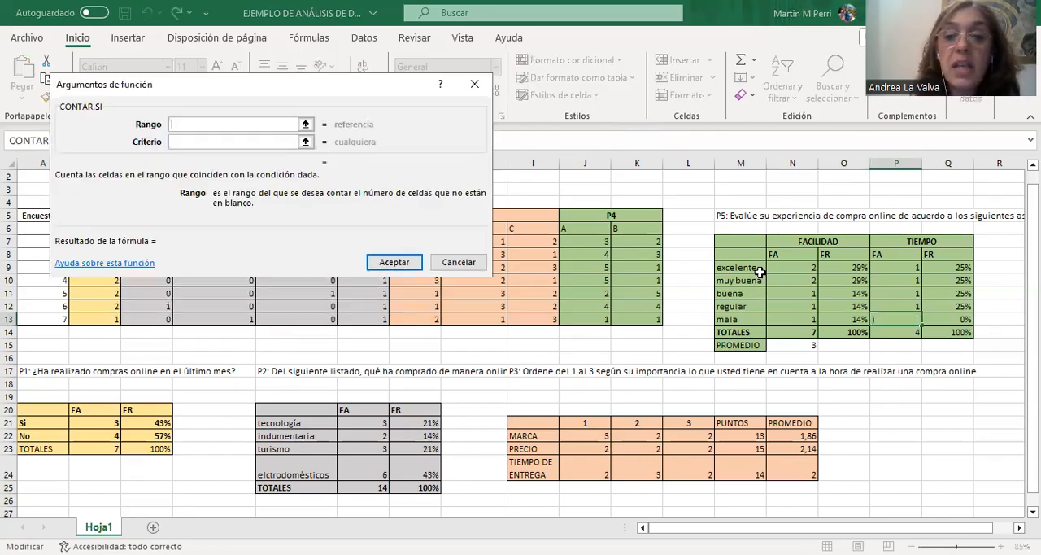
pyautogui.click(648, 242)
pyautogui.keyDown('shift'); pyautogui.click(651, 319); pyautogui.keyUp('shift')
pyautogui.click(206, 141)
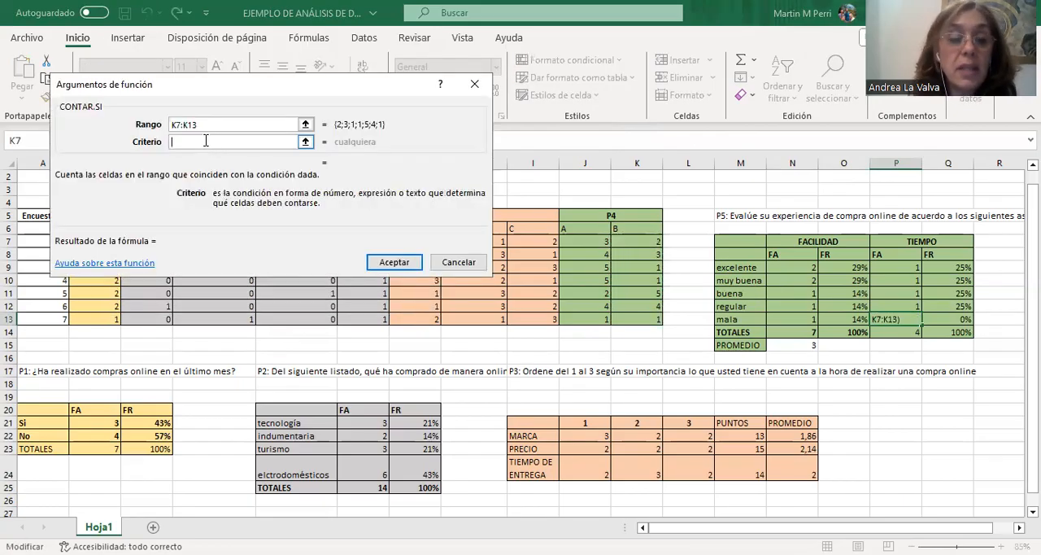
pyautogui.write('1')
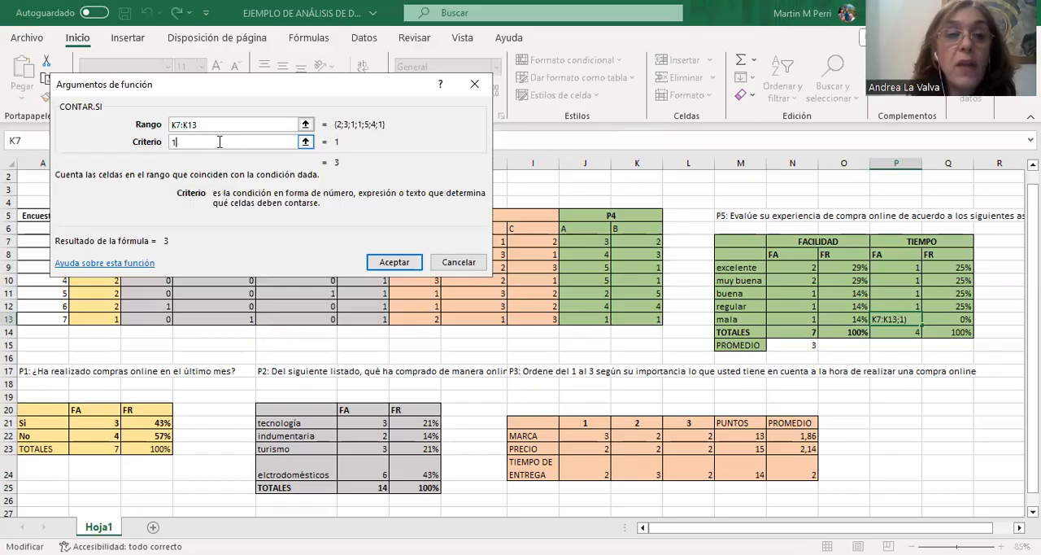
pyautogui.click(398, 264)
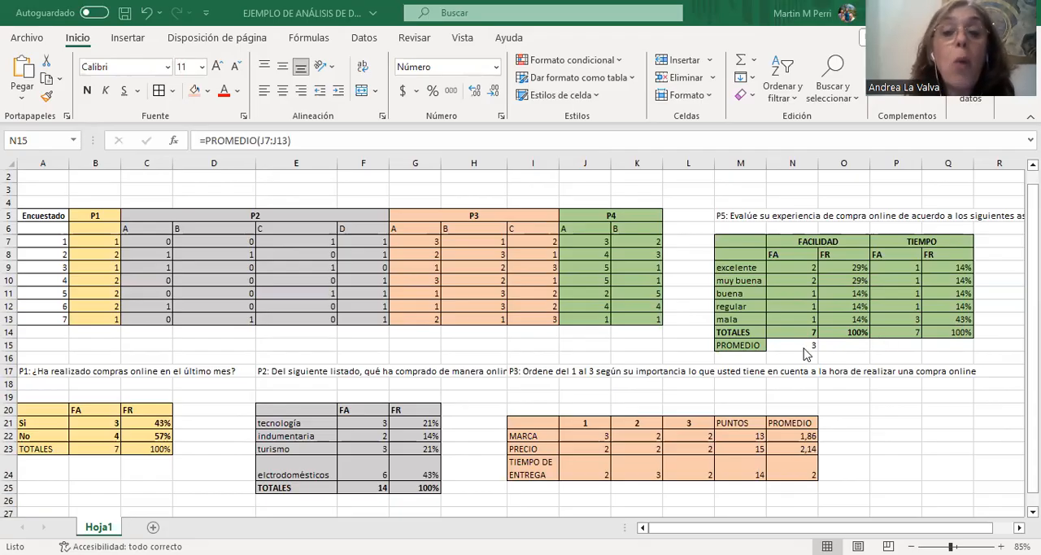
# Check the FACILIDAD average formula in N15, and calculate the TIEMPO average in P15 with =PROMEDIO(K7:K13).
pyautogui.click(804, 344)
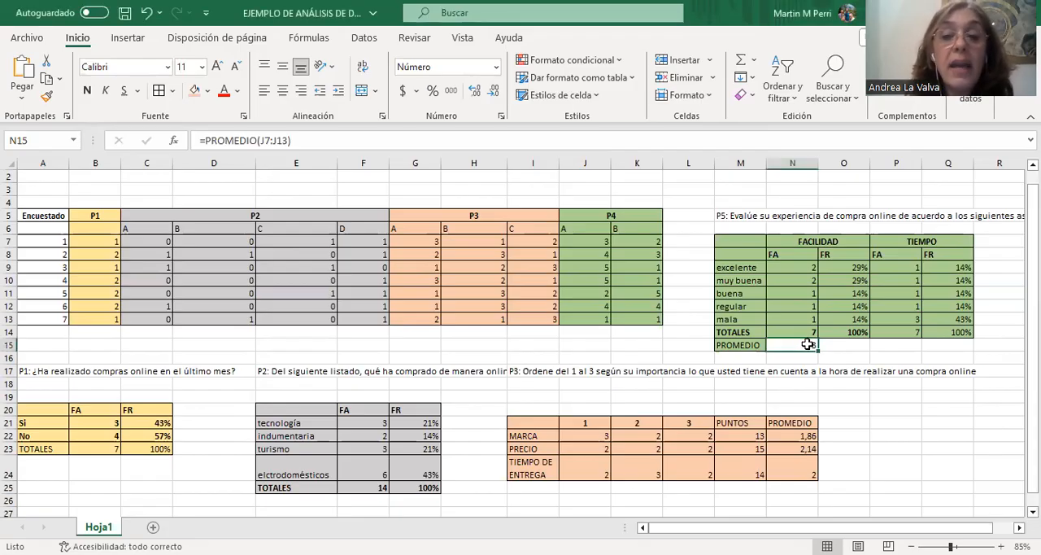
pyautogui.click(898, 347)
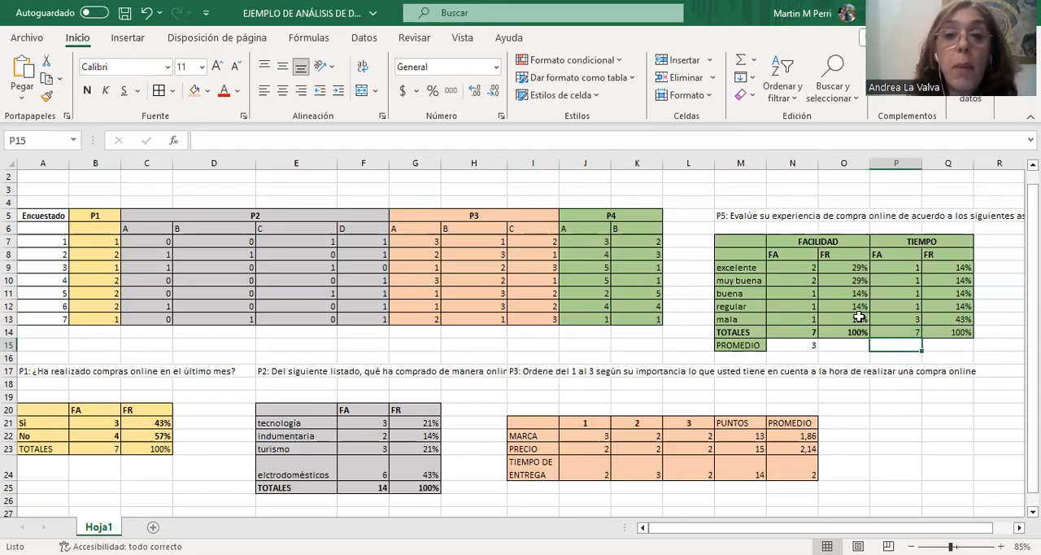
pyautogui.click(754, 61)
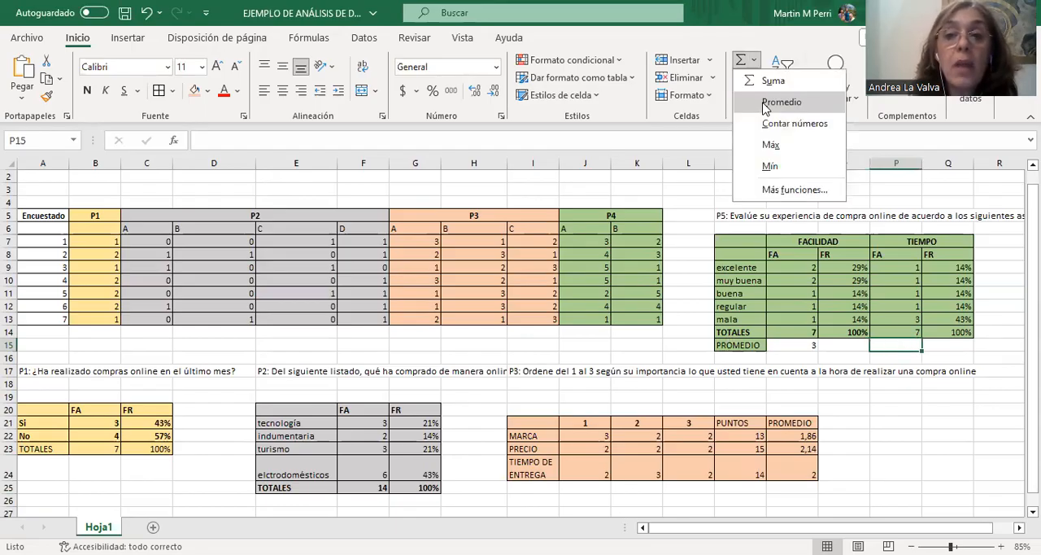
pyautogui.click(768, 103)
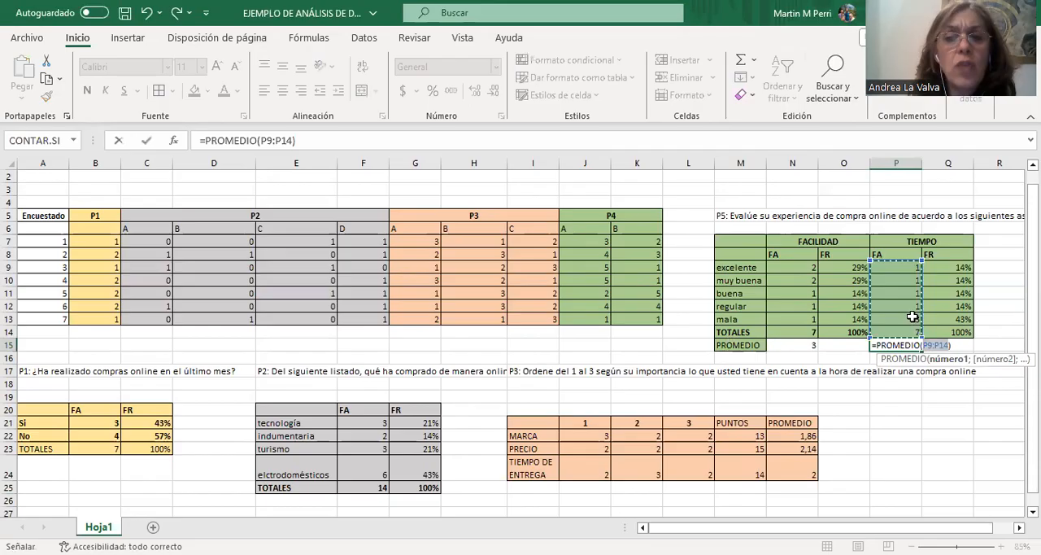
pyautogui.click(651, 244)
pyautogui.moveTo(650, 244); pyautogui.dragTo(661, 319)
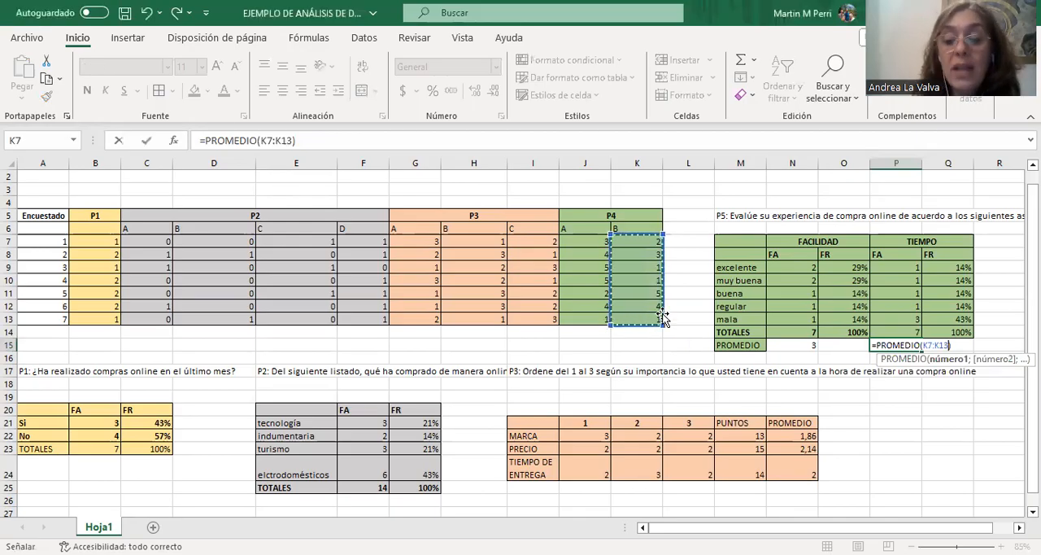
pyautogui.press('Return')
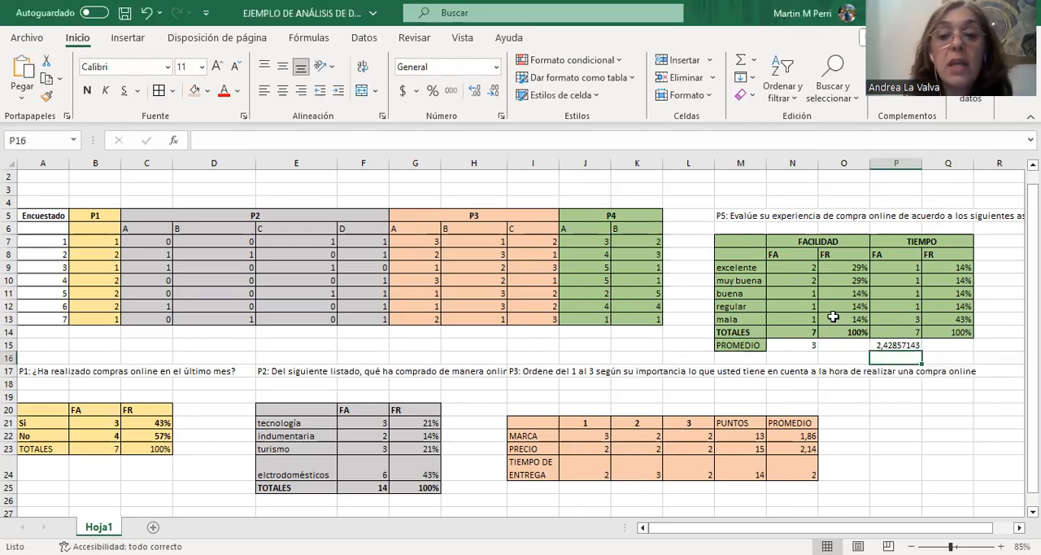
# Reduce the displayed decimals of the TIEMPO average in P15 to a whole number.
pyautogui.click(895, 347)
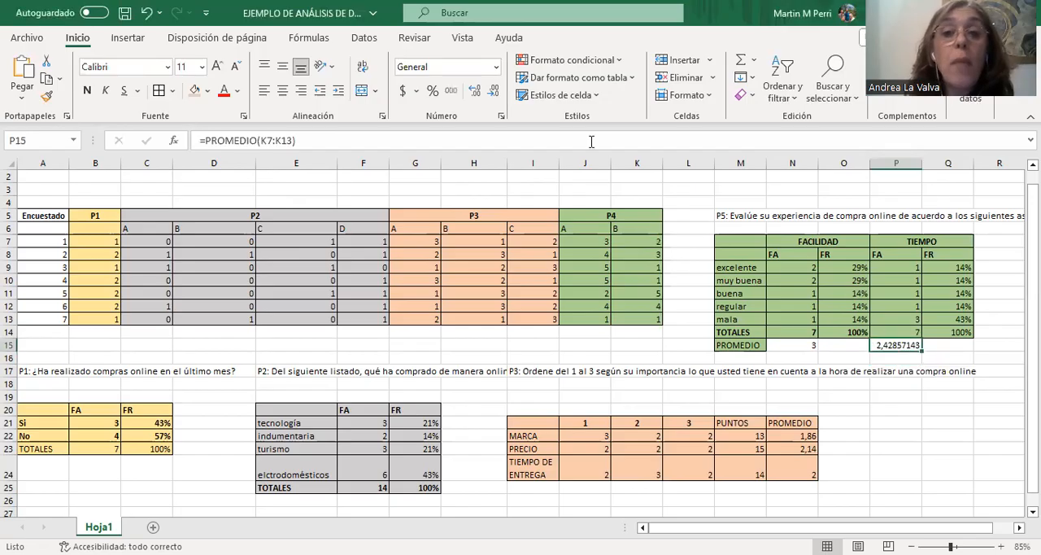
pyautogui.click(495, 92)
pyautogui.click(495, 93)
pyautogui.click(495, 93)
pyautogui.click(495, 92)
pyautogui.click(495, 93)
pyautogui.click(495, 93)
pyautogui.click(495, 93)
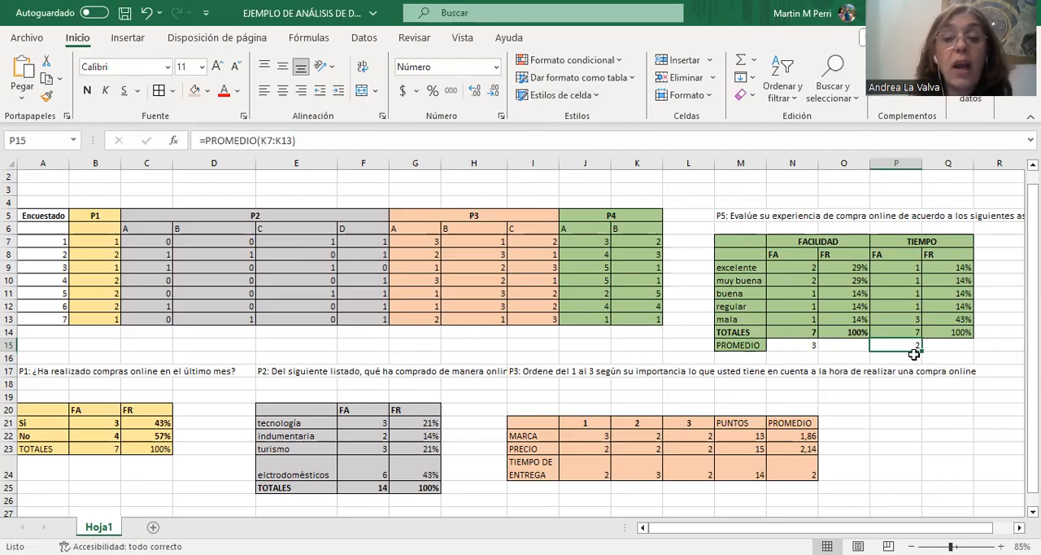
pyautogui.click(496, 75)
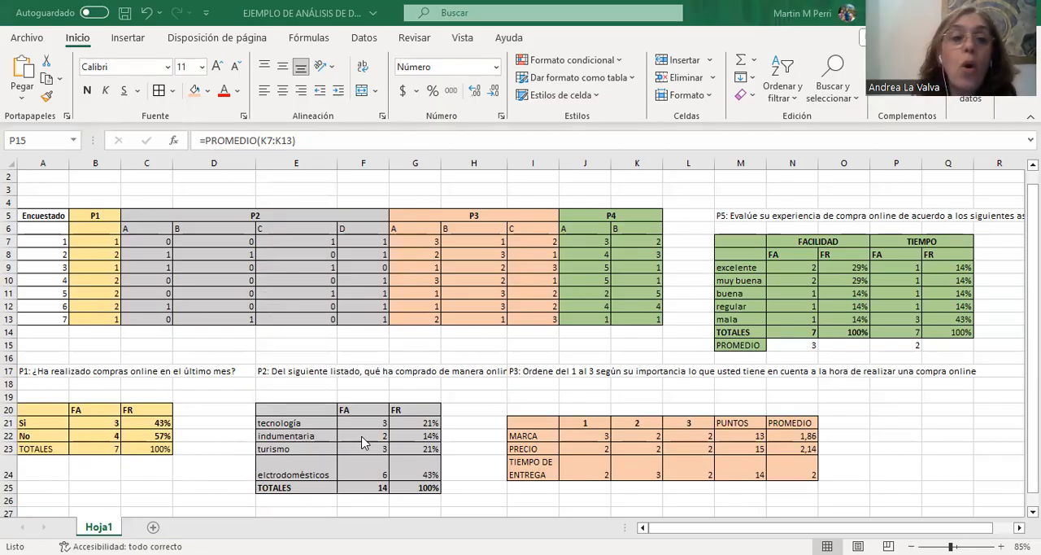
# Insert a 2D pie chart from the P1 table's Si and No labels and FA counts (A21:B22).
pyautogui.click(39, 421)
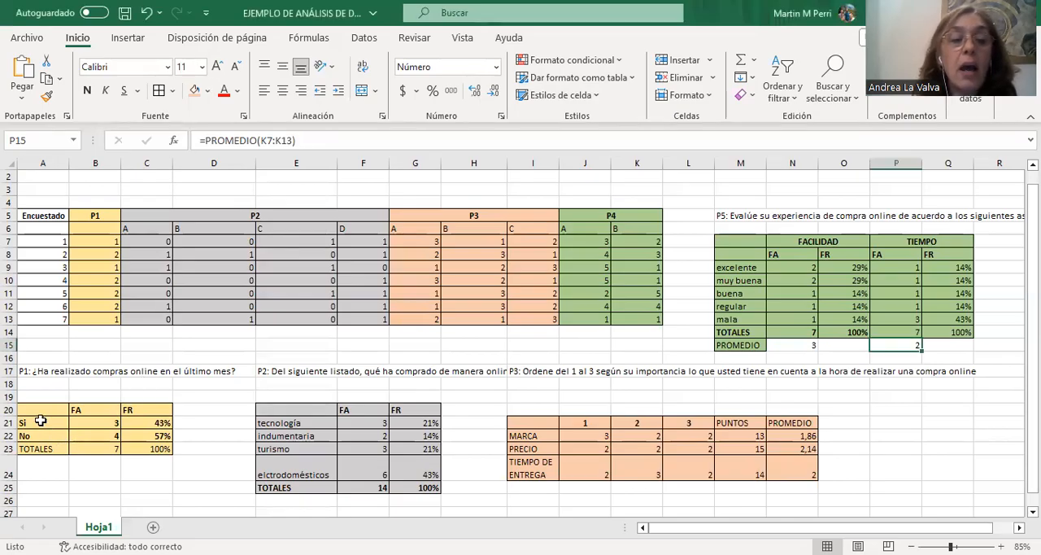
pyautogui.moveTo(40, 423); pyautogui.dragTo(49, 438)
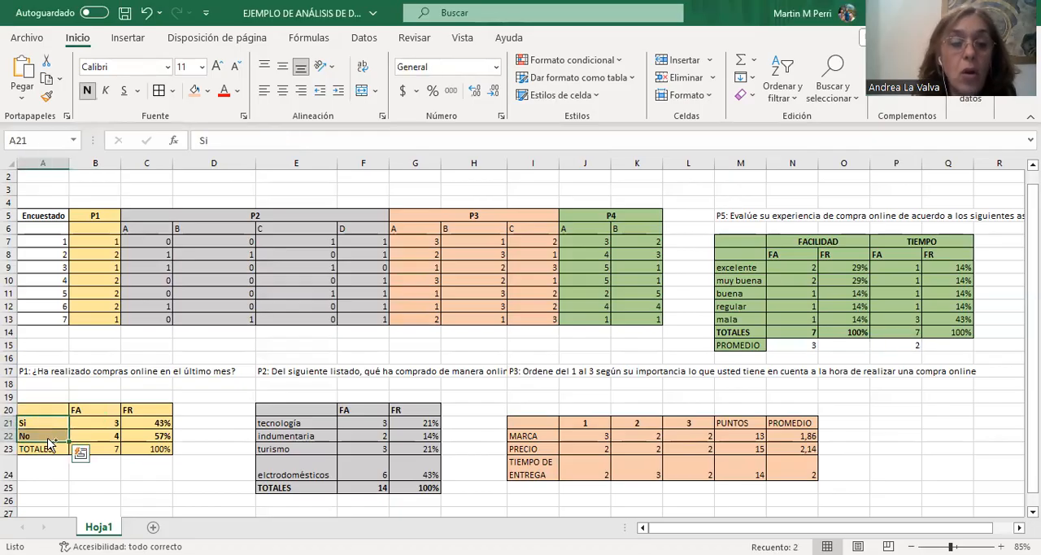
pyautogui.keyDown('ctrl'); pyautogui.click(117, 423); pyautogui.keyUp('ctrl')
pyautogui.moveTo(117, 423); pyautogui.dragTo(119, 436)
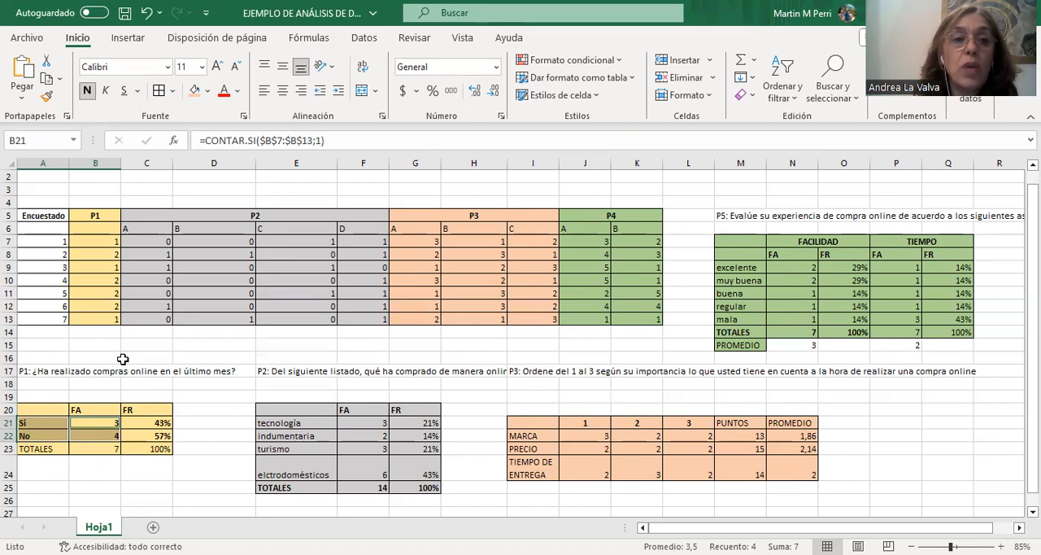
pyautogui.click(130, 41)
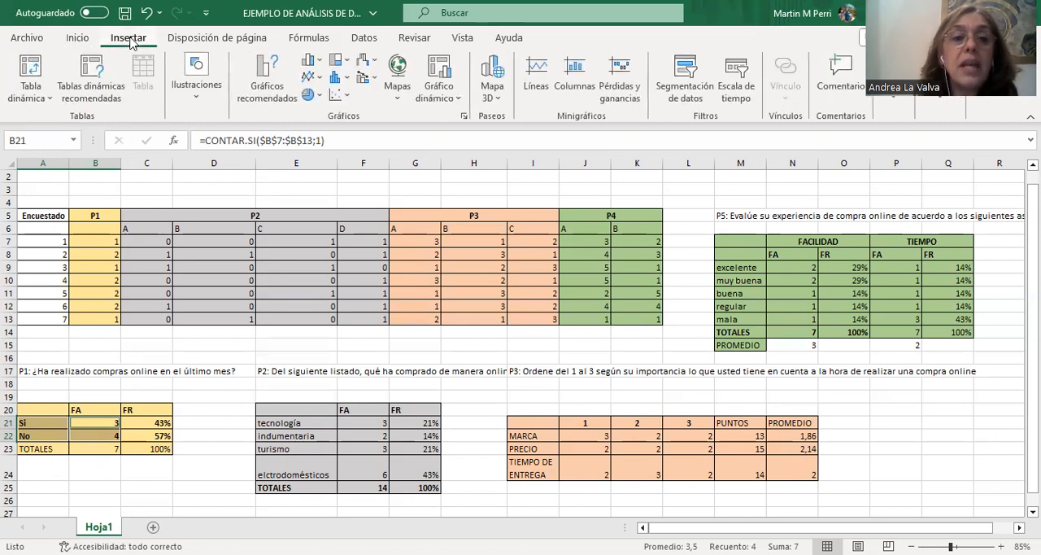
pyautogui.click(312, 95)
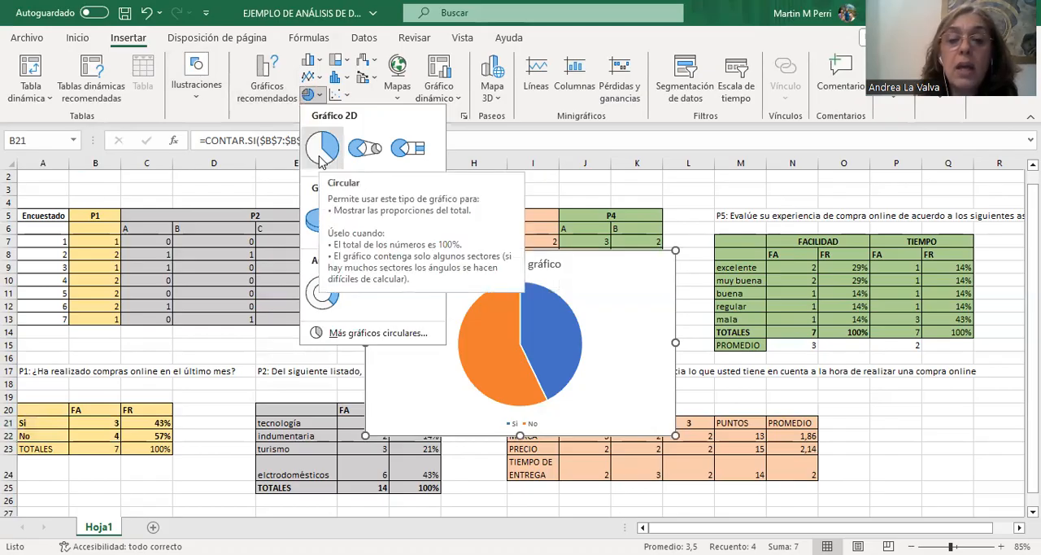
pyautogui.click(320, 154)
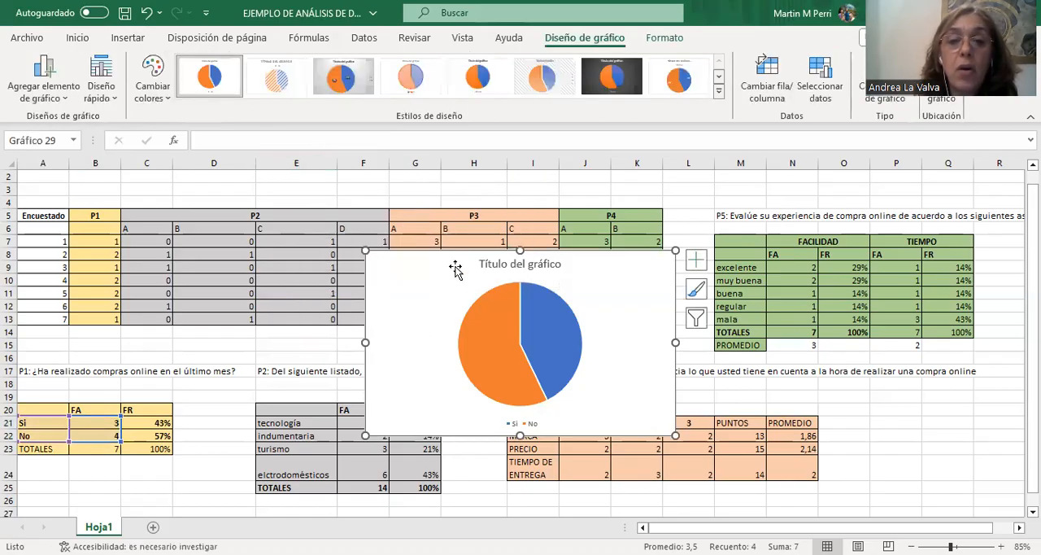
# Move the pie chart directly below the P1 table and make it slightly narrower.
pyautogui.moveTo(432, 262); pyautogui.dragTo(84, 484)
pyautogui.scroll(-4, 326, 443)
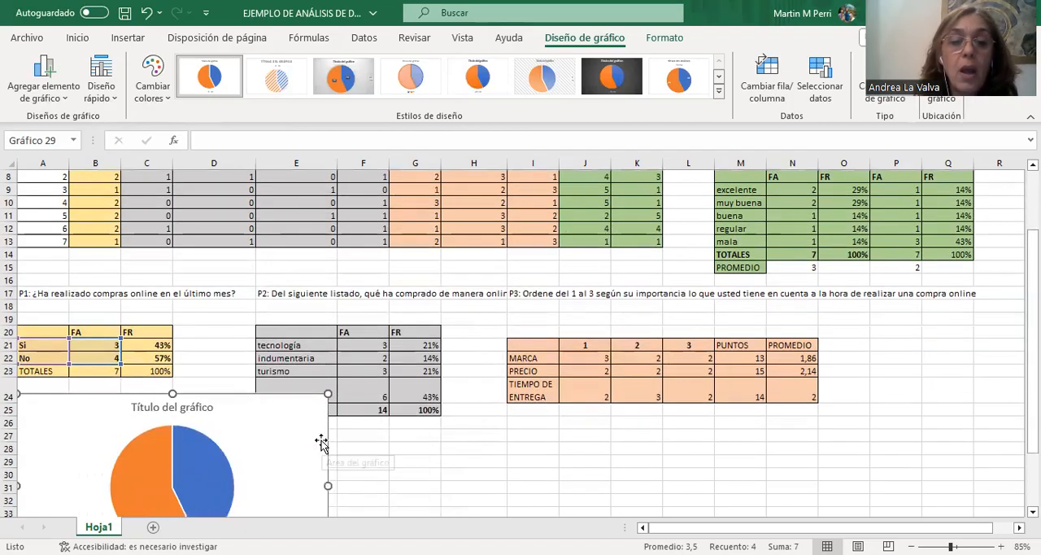
pyautogui.scroll(-2, 319, 440)
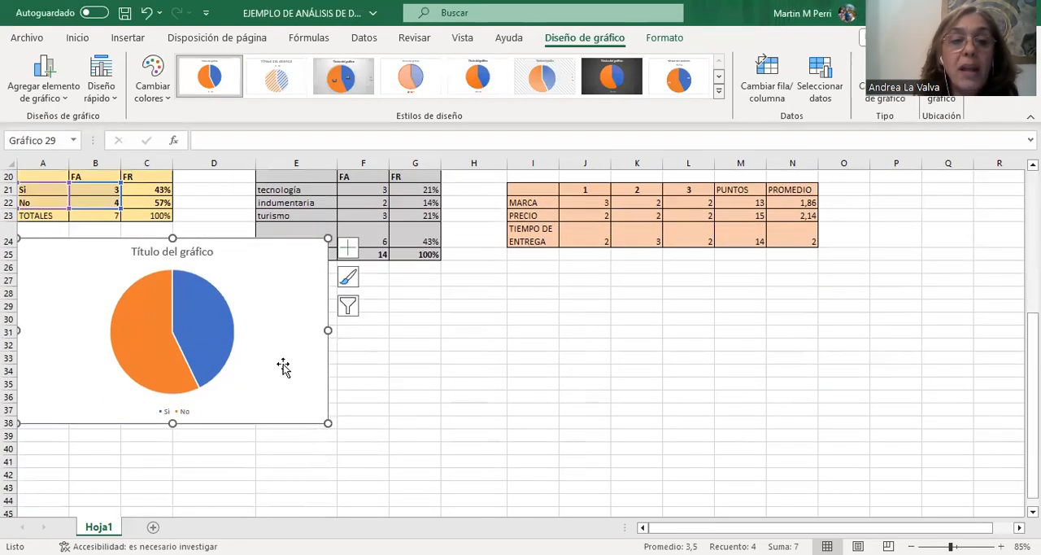
pyautogui.moveTo(328, 329); pyautogui.dragTo(310, 327)
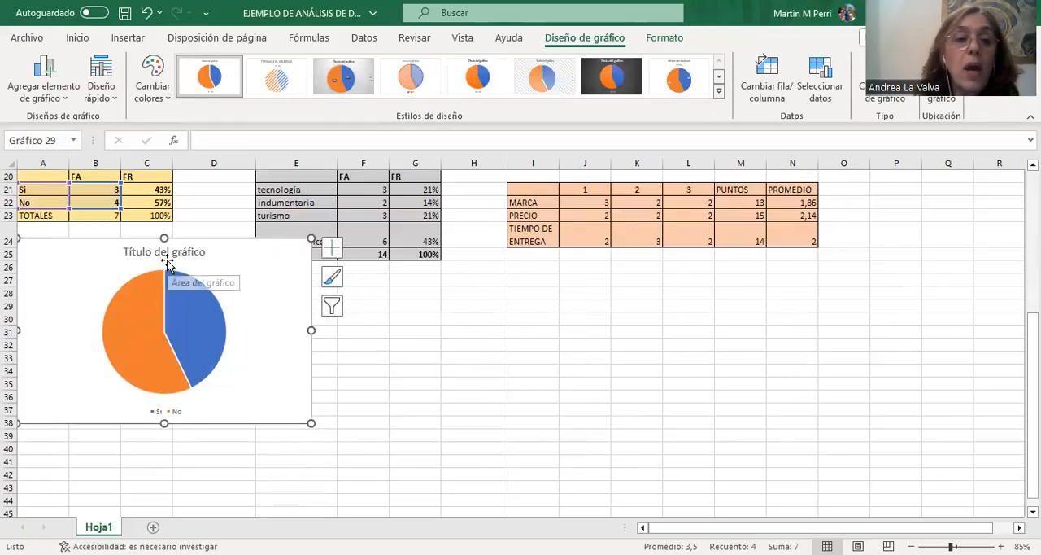
# Replace the pie chart's title with the question text from A17, "P1: ¿Ha realizado compras online en el último mes?".
pyautogui.scroll(1, 167, 272)
pyautogui.click(138, 177)
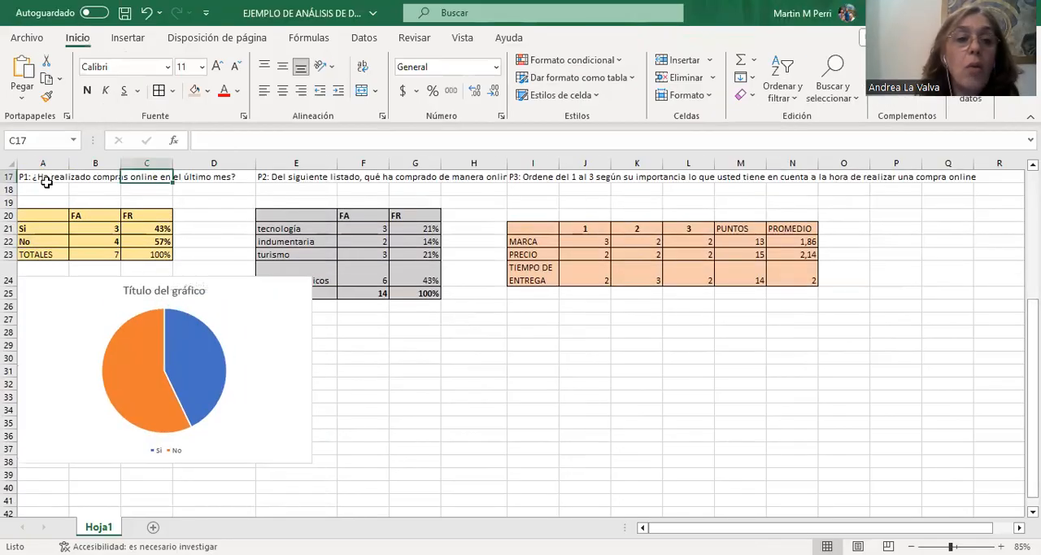
pyautogui.click(40, 176)
pyautogui.moveTo(468, 140); pyautogui.dragTo(128, 147)
pyautogui.hotkey('ctrl', 'c')
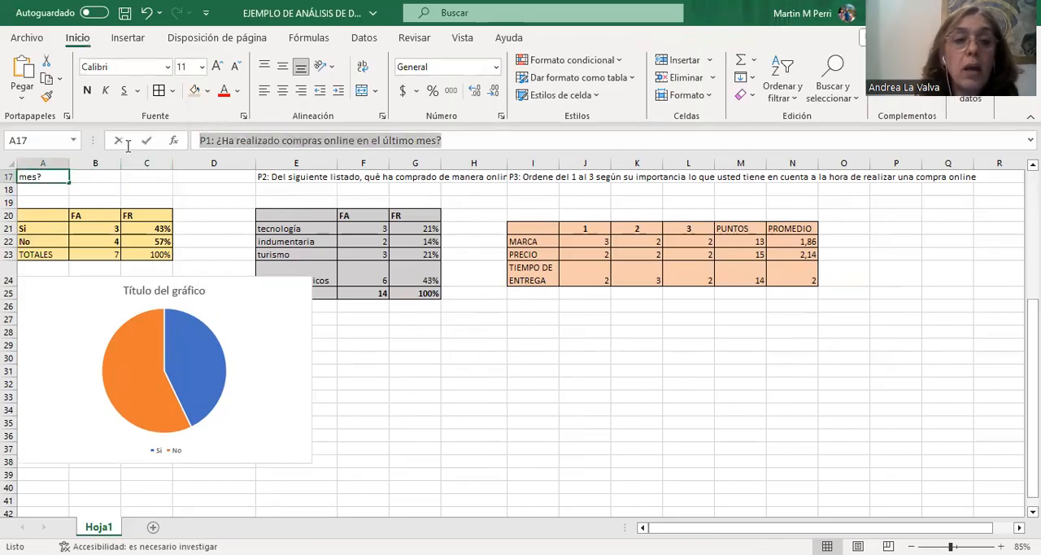
pyautogui.click(183, 289)
pyautogui.moveTo(208, 289); pyautogui.dragTo(122, 291)
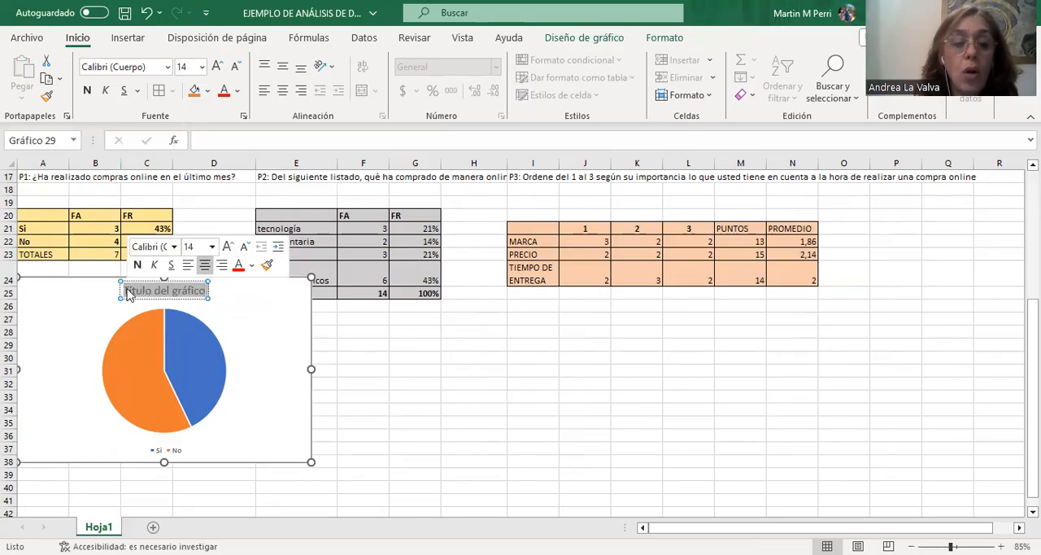
pyautogui.hotkey('ctrl', 'v')
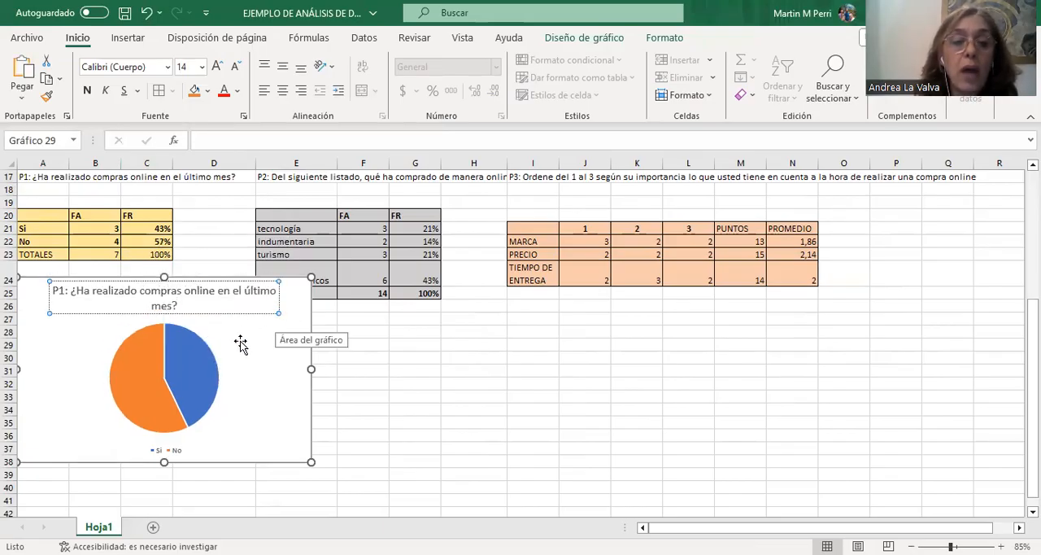
# Add data labels to the P1 pie chart and shrink it so that it clears the P2 table.
pyautogui.click(305, 349)
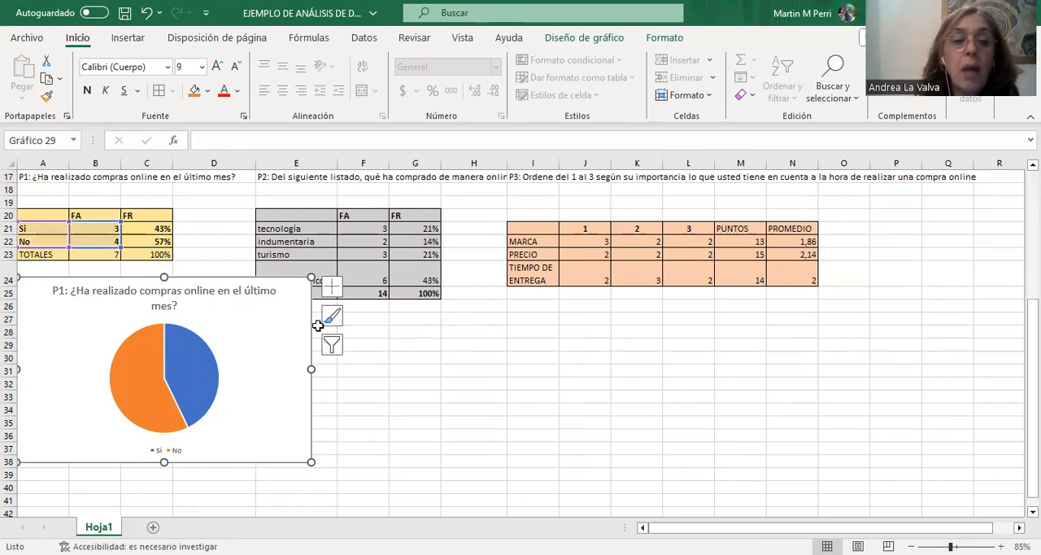
pyautogui.click(333, 291)
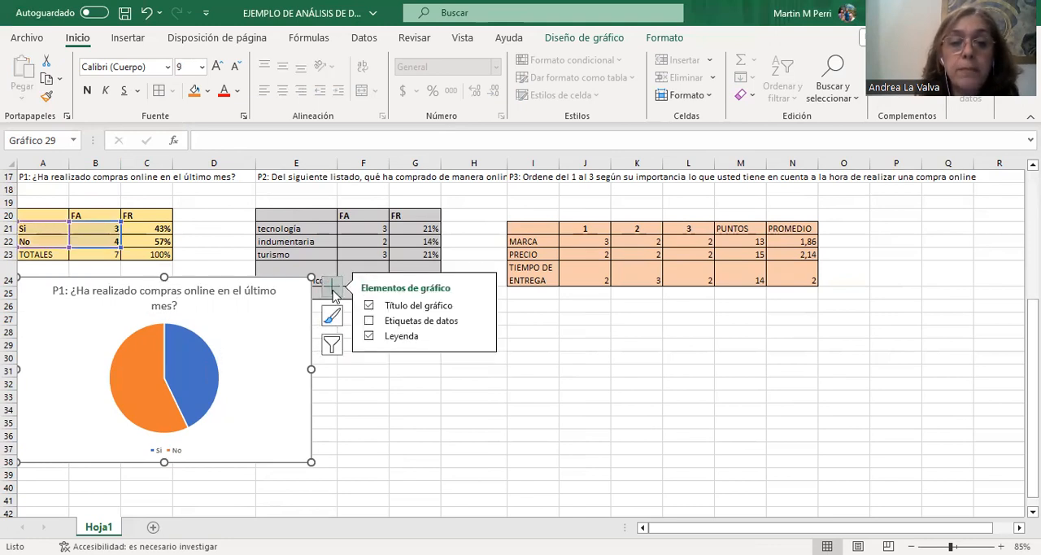
pyautogui.click(387, 323)
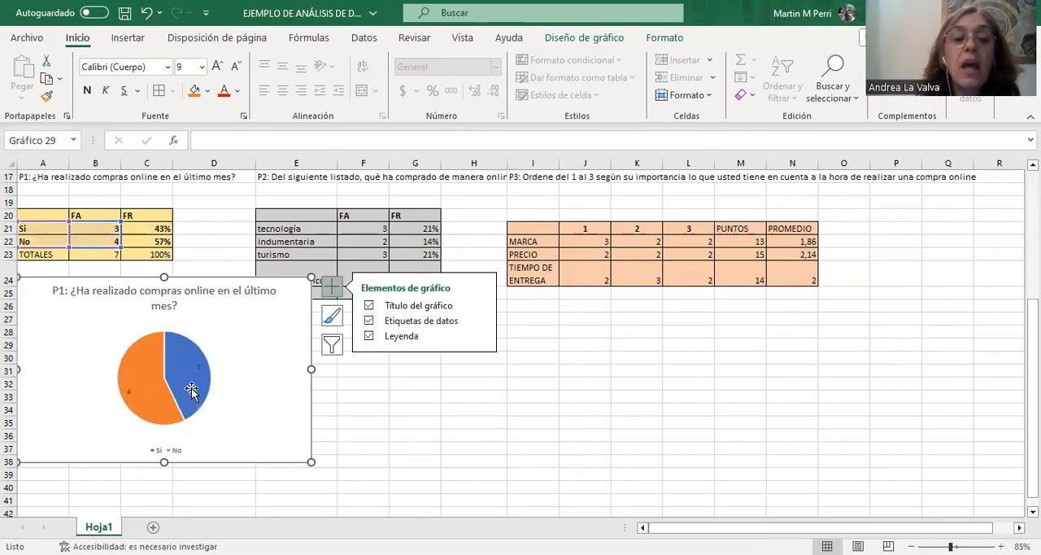
pyautogui.moveTo(198, 383)
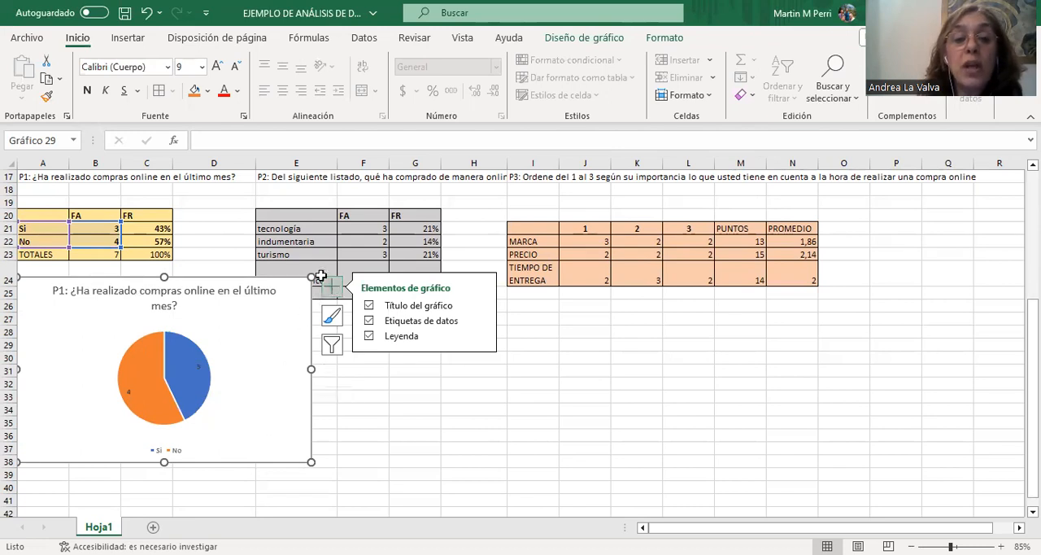
pyautogui.moveTo(312, 277); pyautogui.dragTo(226, 311)
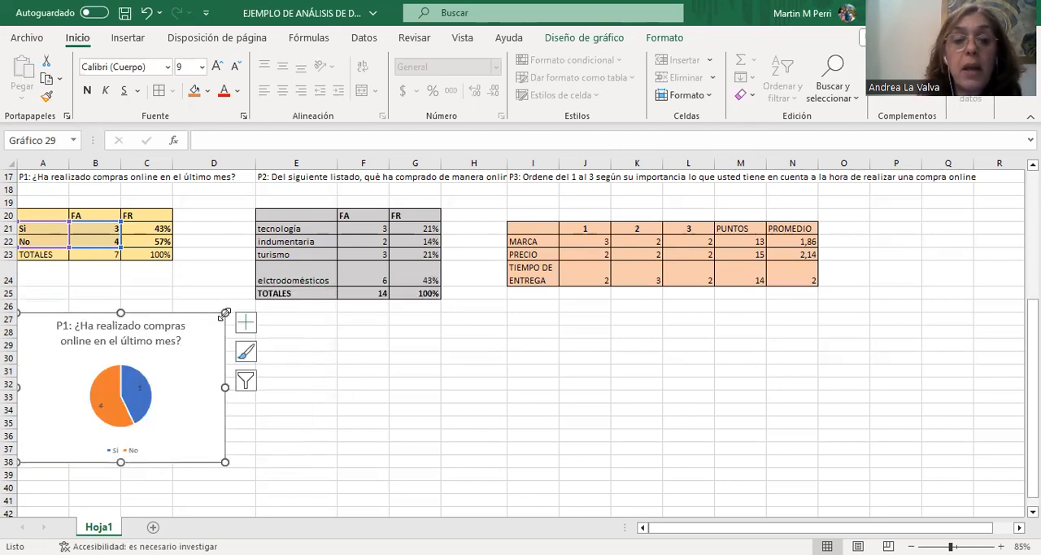
pyautogui.click(375, 367)
# Correct the spelling of the last P2 category in E24 to "electrodomésticos".
pyautogui.scroll(1, 487, 377)
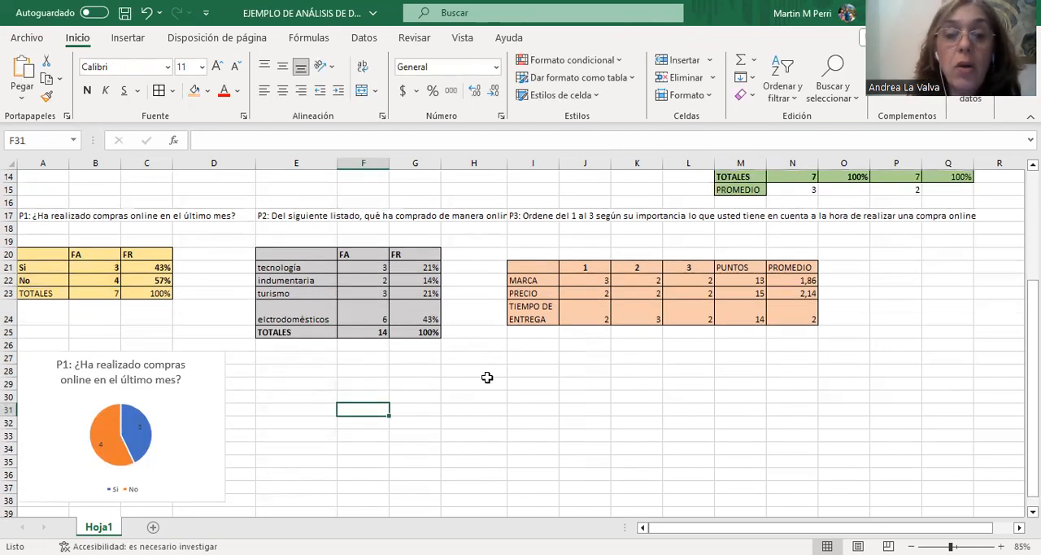
pyautogui.moveTo(301, 268); pyautogui.dragTo(304, 309)
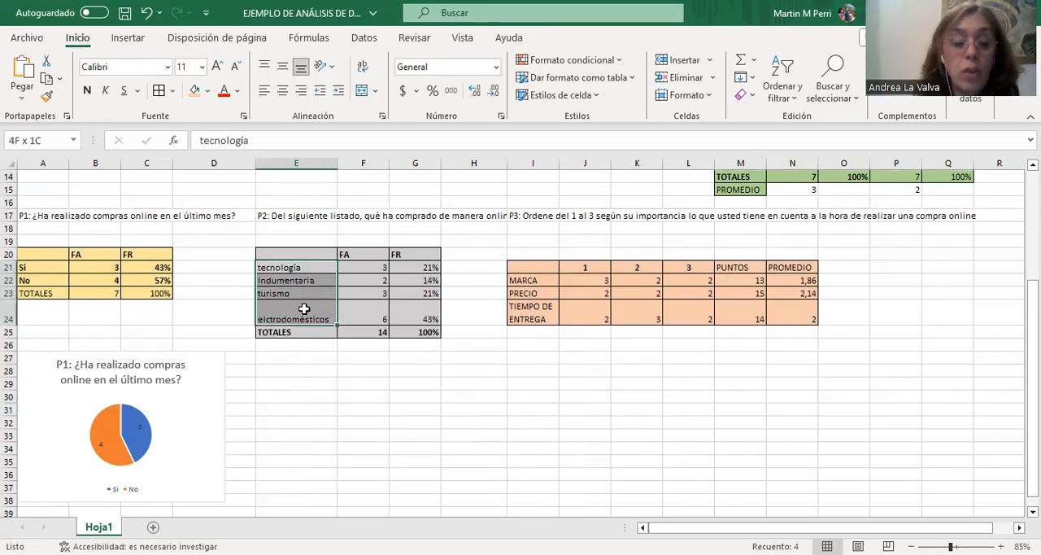
pyautogui.click(296, 318)
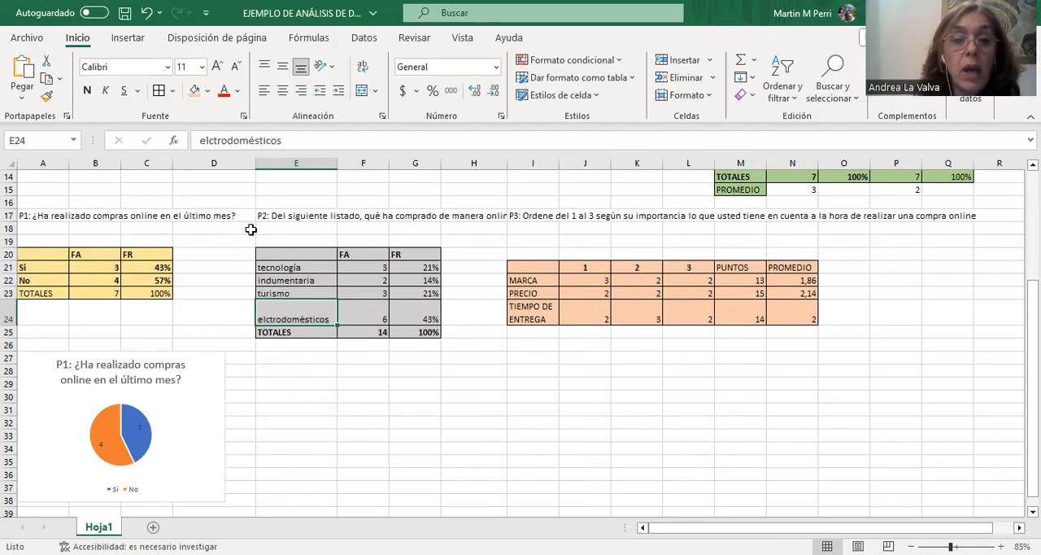
pyautogui.click(222, 140)
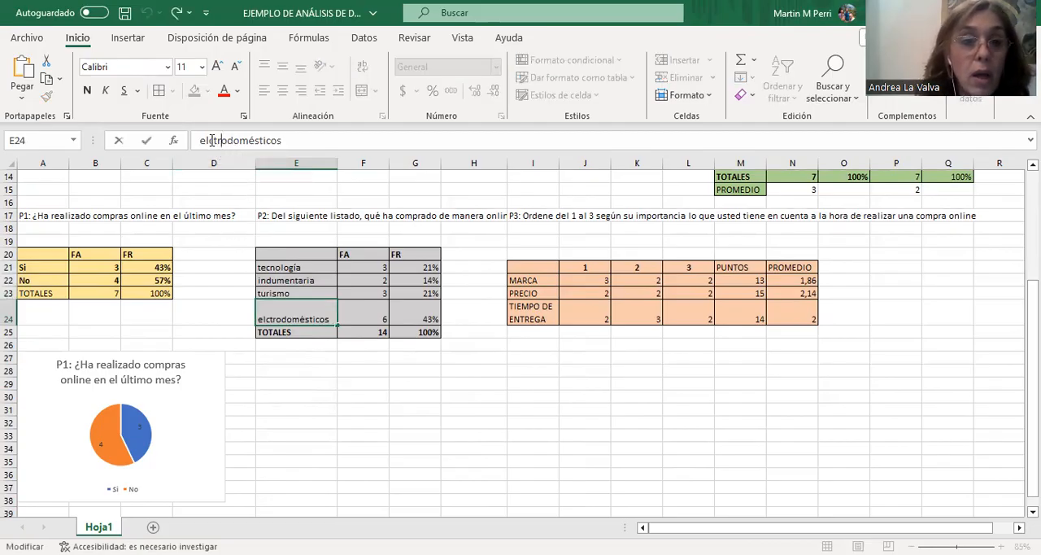
pyautogui.write('e')
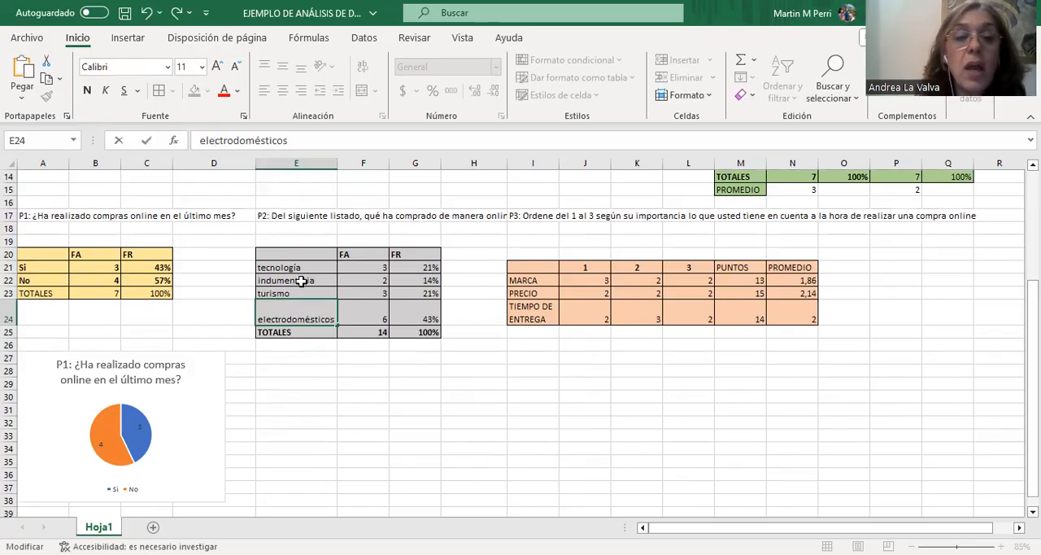
# Insert a clustered column chart from the P2 categories (E21:E24) and FR percentages (G21:G24), and place it below the P2 table.
pyautogui.moveTo(306, 266); pyautogui.dragTo(314, 314)
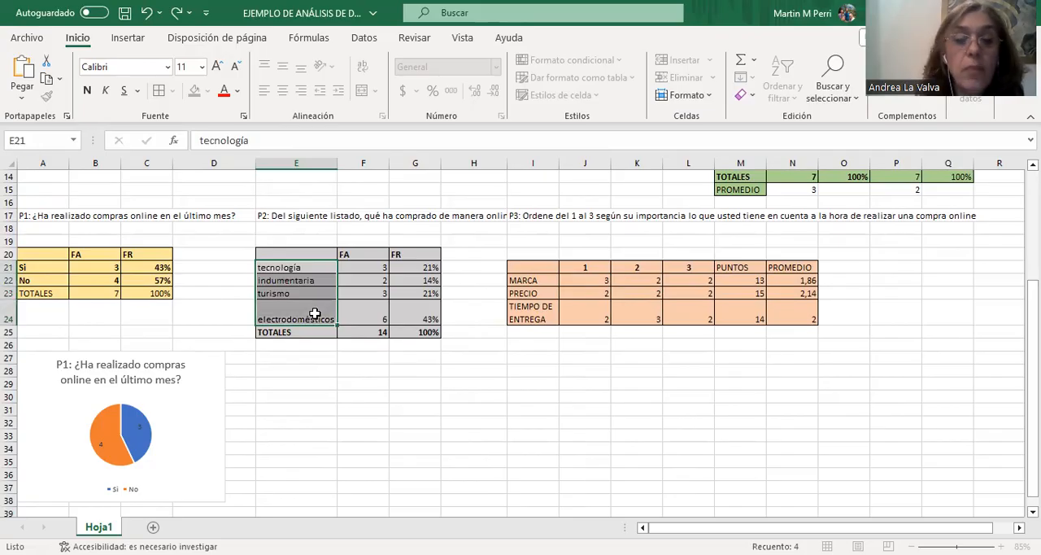
pyautogui.keyDown('ctrl'); pyautogui.click(423, 267); pyautogui.keyUp('ctrl')
pyautogui.moveTo(424, 267); pyautogui.dragTo(424, 311)
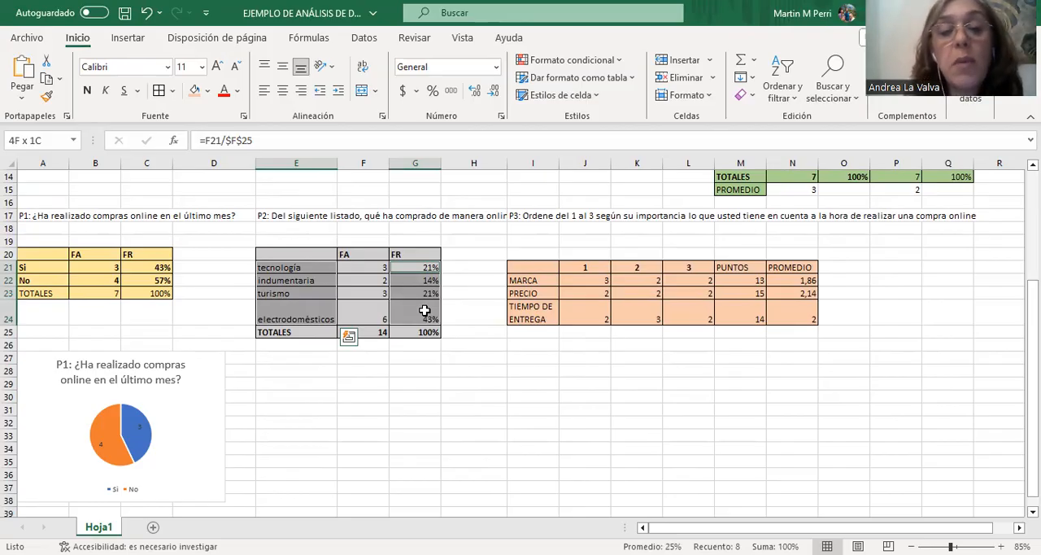
pyautogui.moveTo(424, 311); pyautogui.dragTo(424, 311)
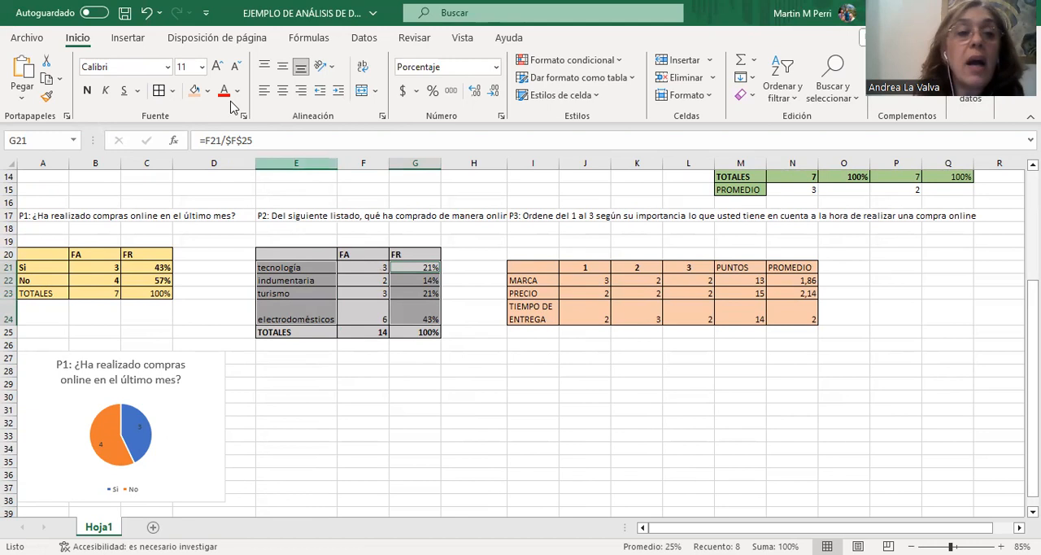
pyautogui.click(128, 38)
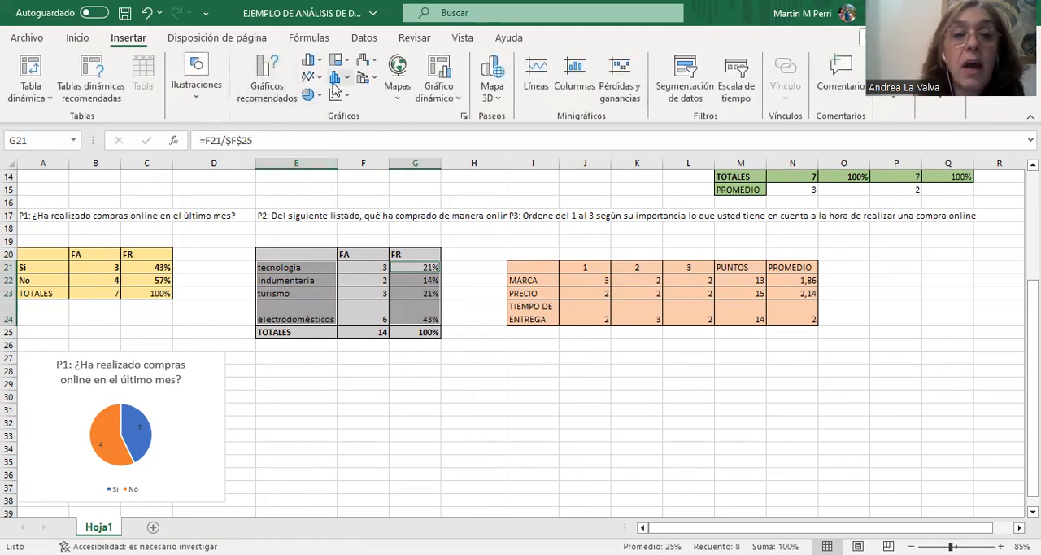
pyautogui.click(318, 62)
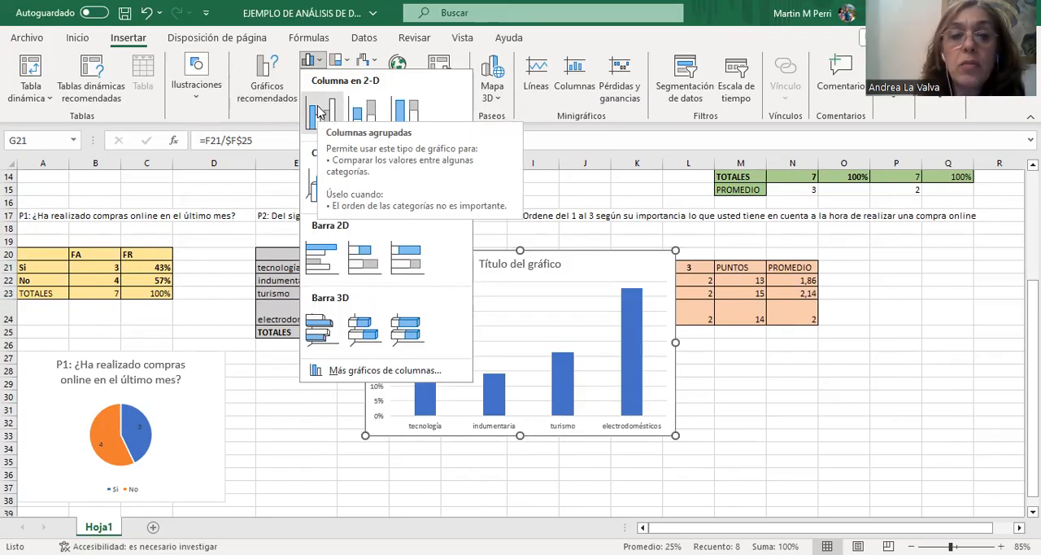
pyautogui.click(317, 114)
pyautogui.moveTo(553, 251); pyautogui.dragTo(443, 347)
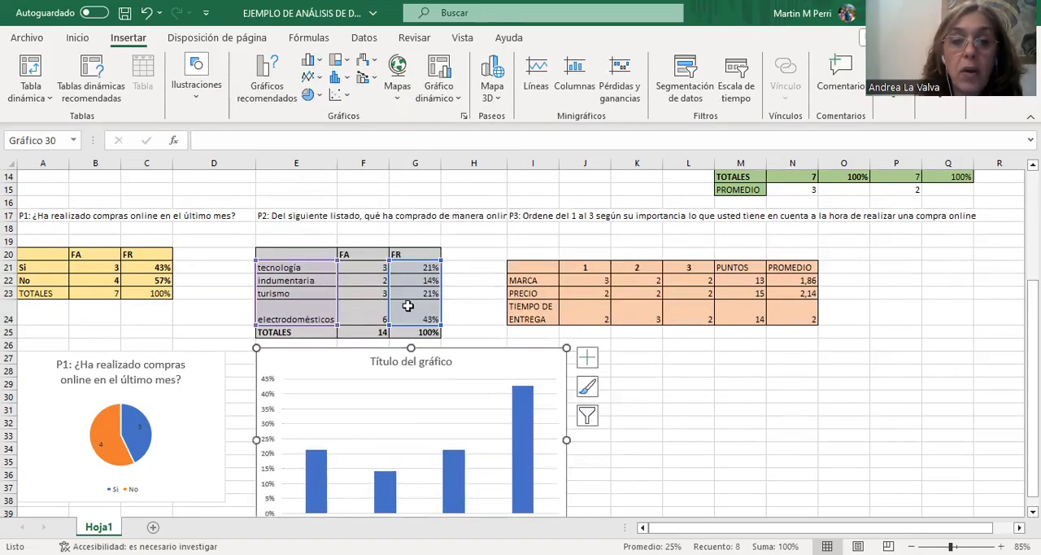
# Replace the column chart's title with the question text from E17, "P2: Del siguiente listado, qué ha comprado de manera online?".
pyautogui.click(298, 215)
pyautogui.moveTo(519, 137); pyautogui.dragTo(164, 142)
pyautogui.hotkey('ctrl', 'c')
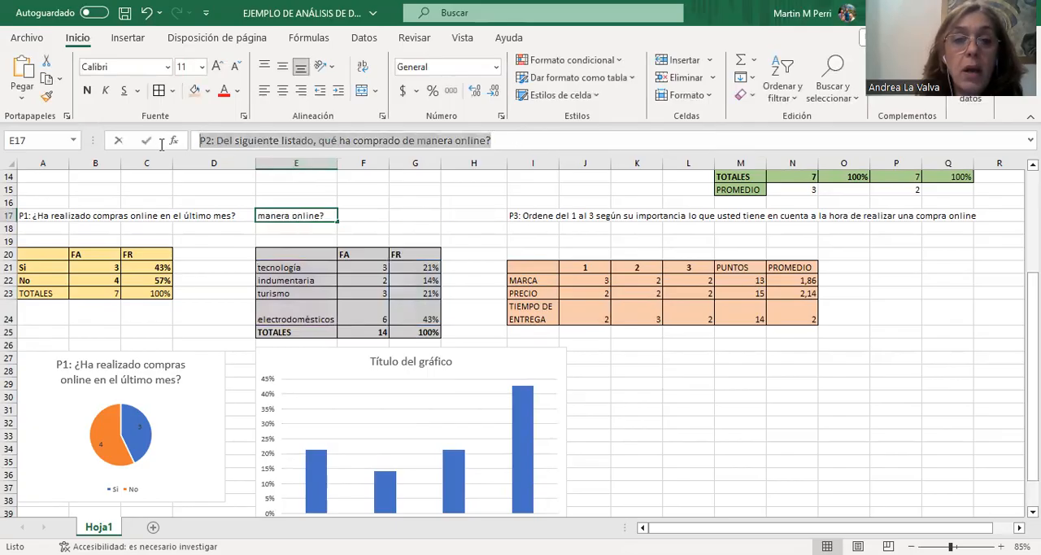
pyautogui.click(427, 364)
pyautogui.moveTo(449, 363); pyautogui.dragTo(376, 350)
pyautogui.hotkey('ctrl', 'v')
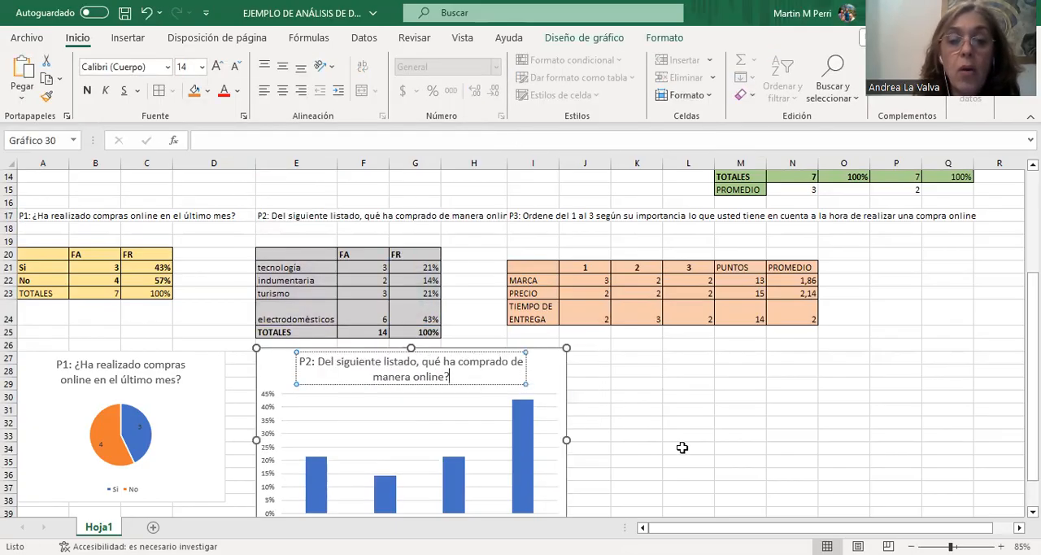
# Add data labels to the P2 column chart and deselect the chart.
pyautogui.scroll(-1, 676, 439)
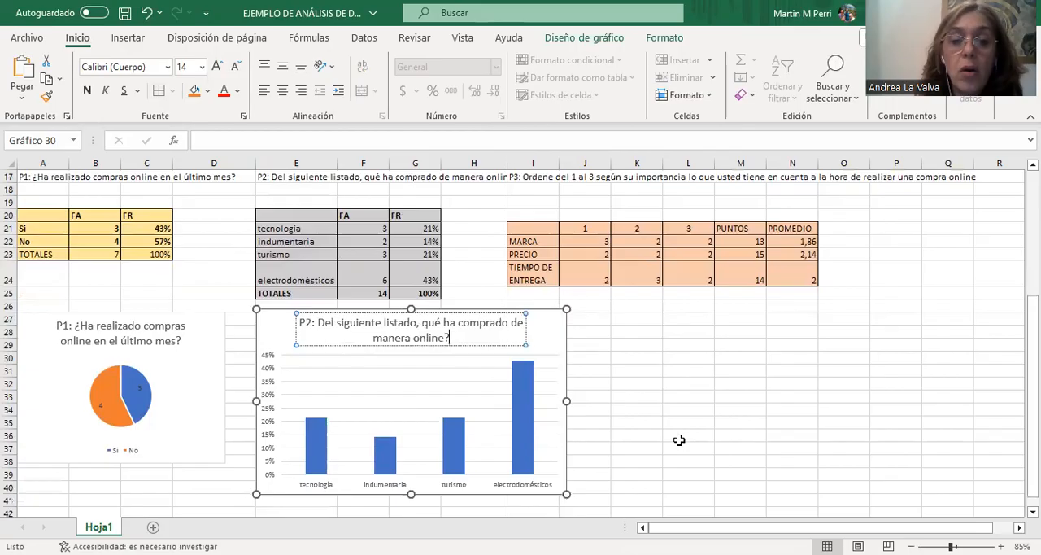
pyautogui.click(556, 352)
pyautogui.click(588, 317)
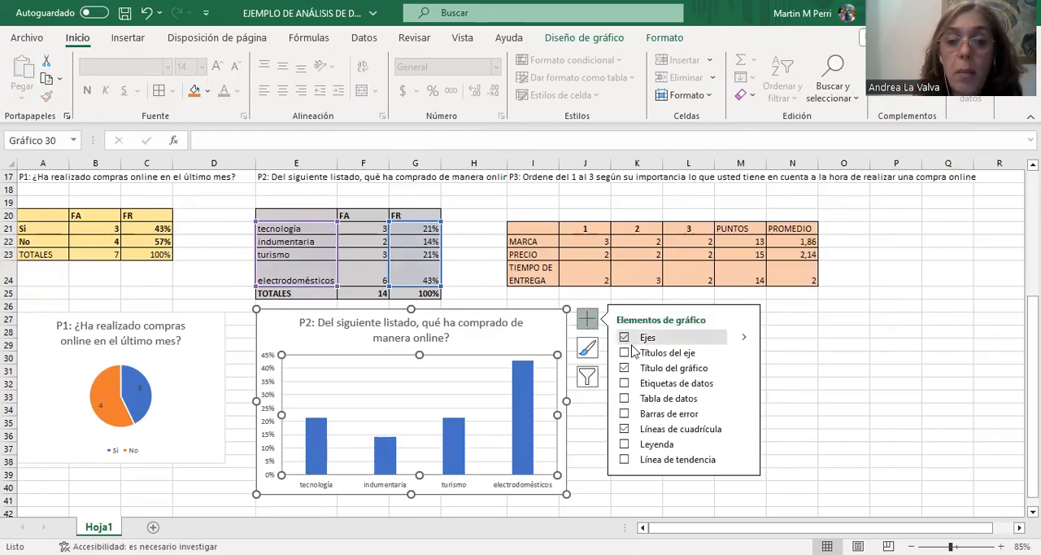
pyautogui.click(641, 383)
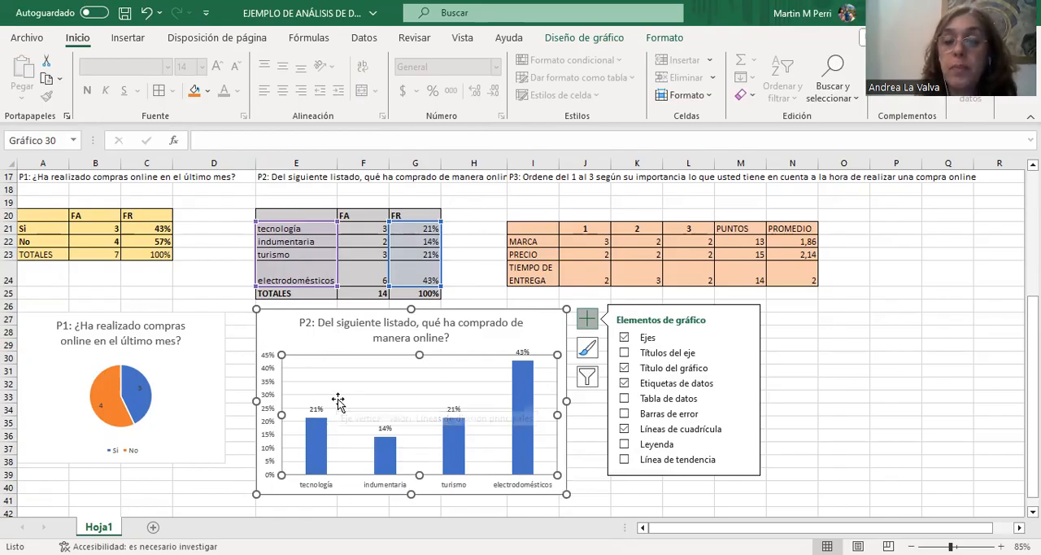
pyautogui.click(873, 348)
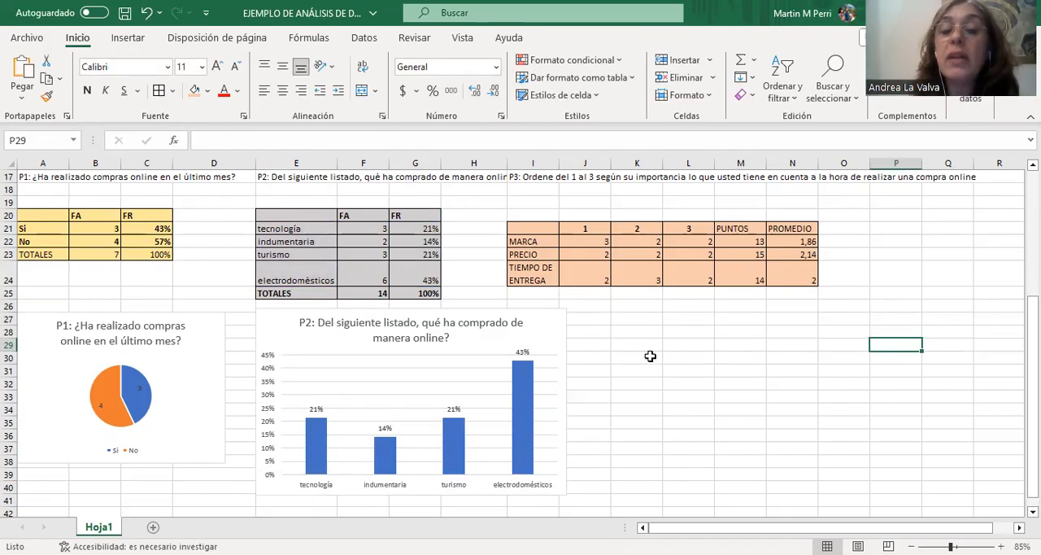
# Insert a 2D stacked line chart from the P3 factors (I22:I24) and their PROMEDIO values (N22:N24).
pyautogui.click(542, 241)
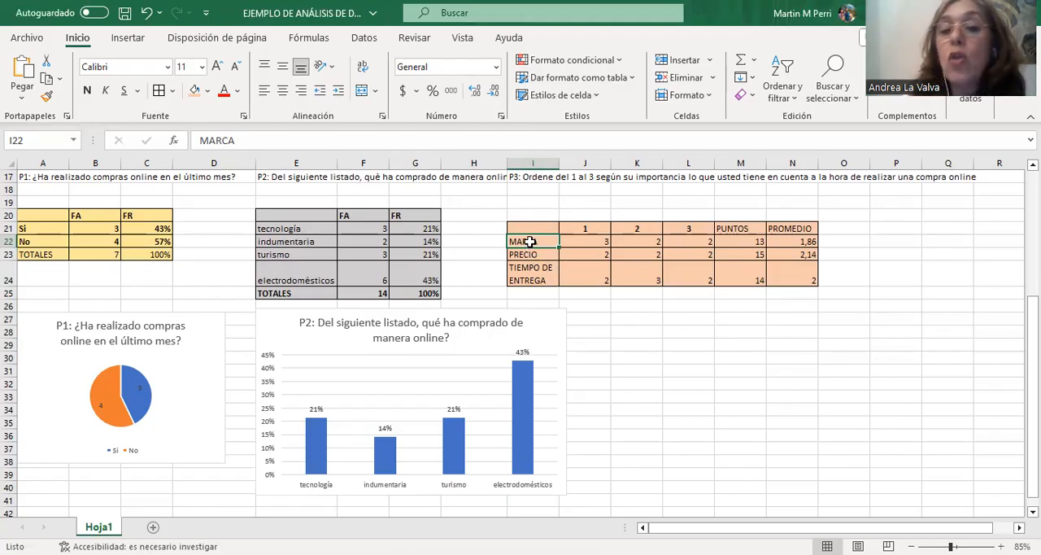
pyautogui.moveTo(530, 240); pyautogui.dragTo(531, 275)
pyautogui.moveTo(792, 241); pyautogui.dragTo(797, 262)
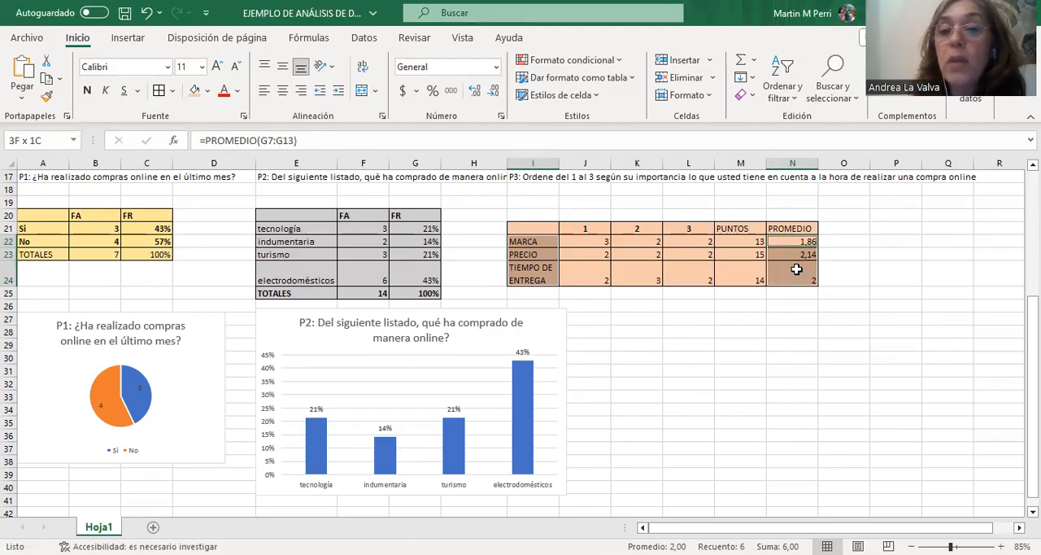
pyautogui.moveTo(797, 270); pyautogui.dragTo(797, 270)
pyautogui.click(130, 38)
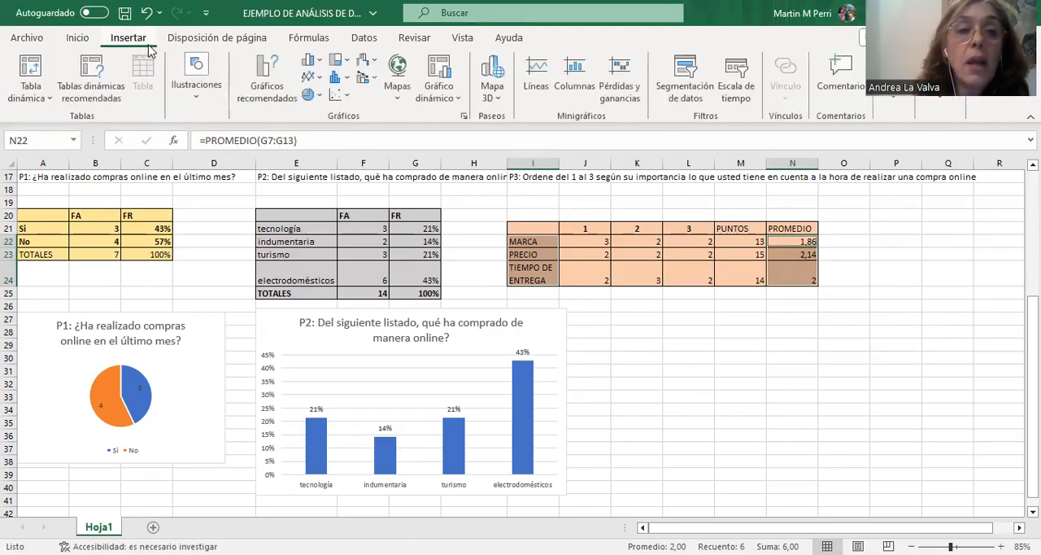
pyautogui.click(321, 81)
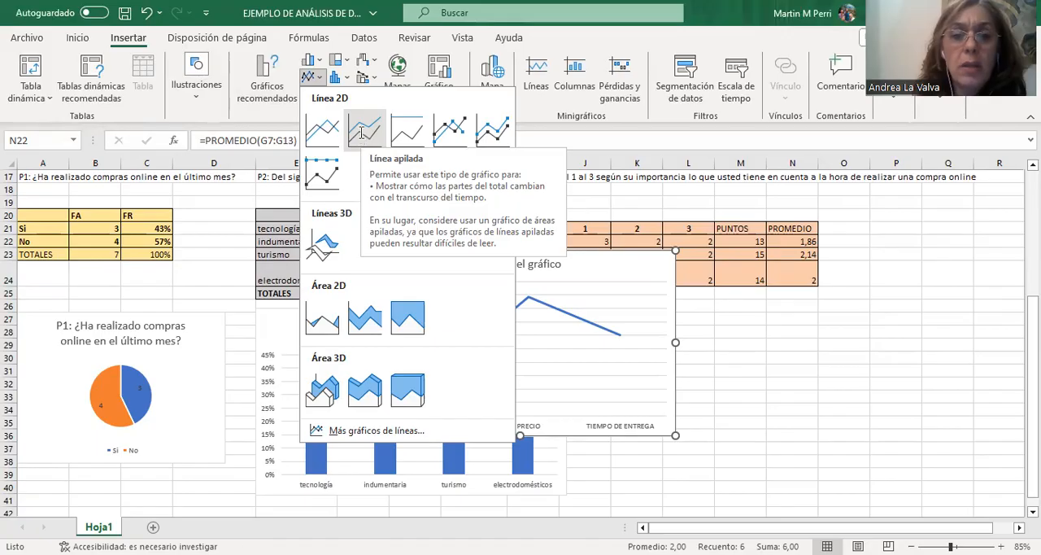
pyautogui.click(362, 133)
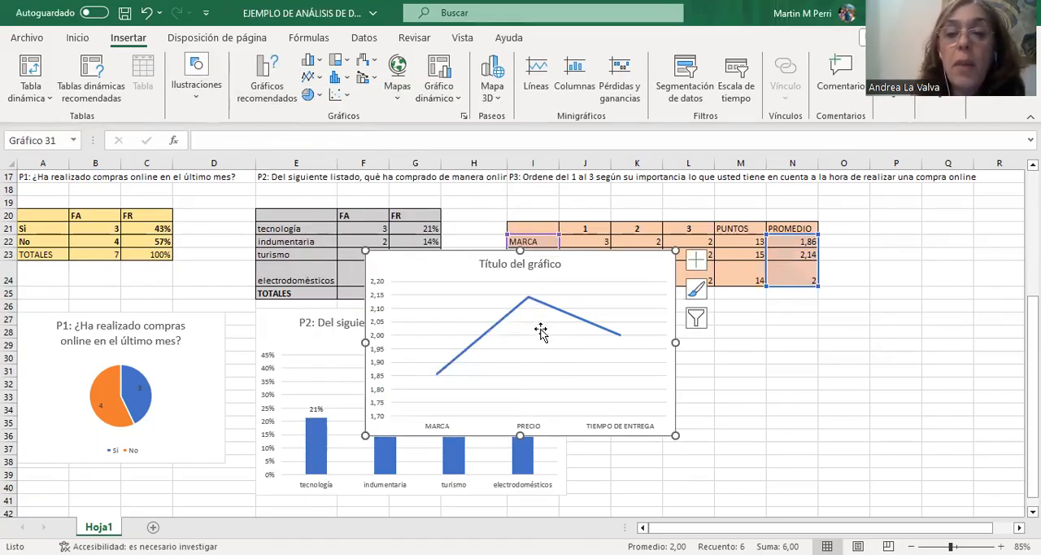
# Replace the line chart's title with the P3 question text, "P3: Ordene del 1 al 3 según su importancia lo que usted tiene en cuenta a la hora de realizar una compra online".
pyautogui.click(505, 264)
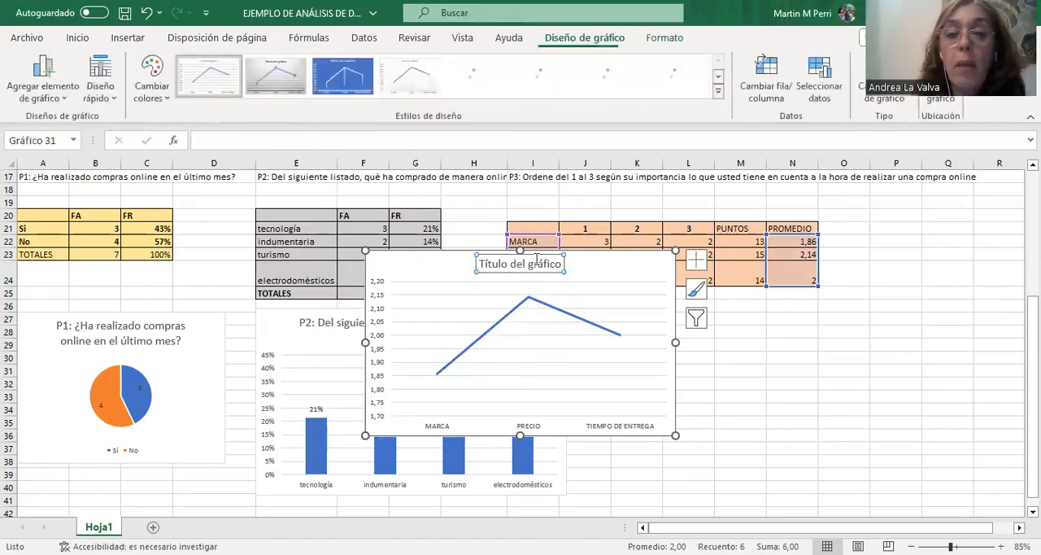
pyautogui.click(527, 179)
pyautogui.moveTo(729, 142); pyautogui.dragTo(114, 159)
pyautogui.hotkey('ctrl', 'c')
pyautogui.click(498, 265)
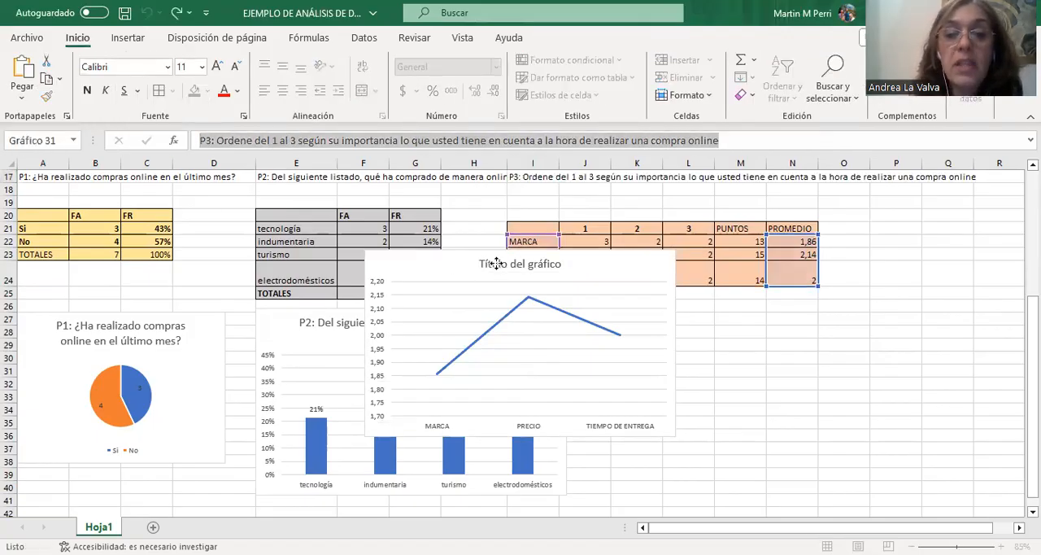
pyautogui.moveTo(563, 264); pyautogui.dragTo(488, 267)
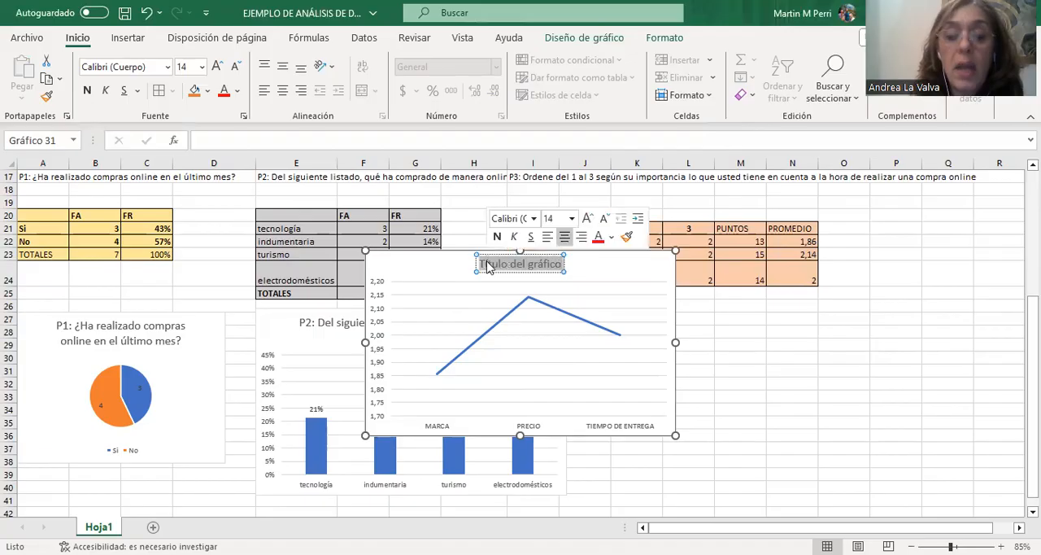
pyautogui.hotkey('ctrl', 'v')
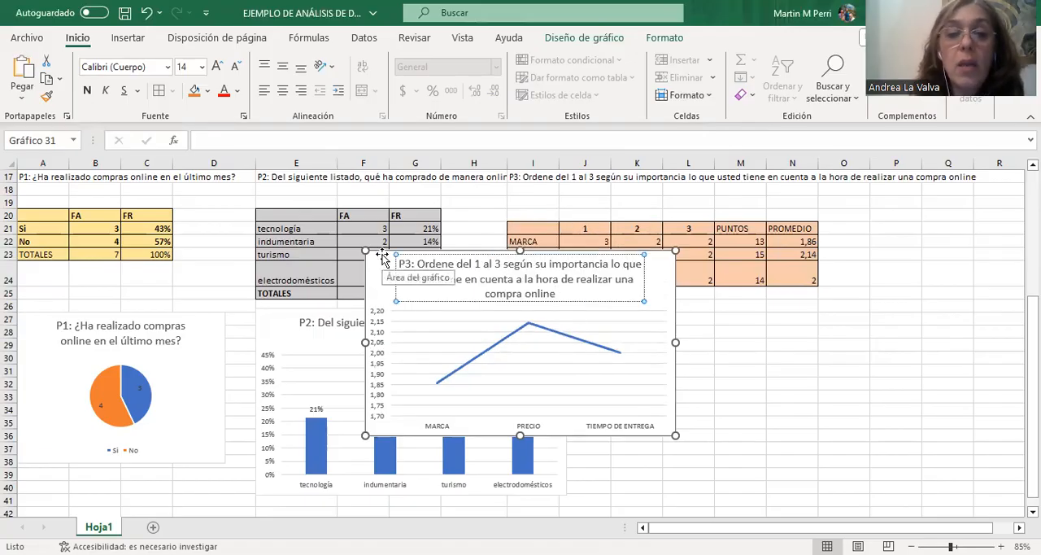
# Place the P3 line chart below its table, add data labels to it, and deselect the chart.
pyautogui.moveTo(592, 298); pyautogui.dragTo(598, 302)
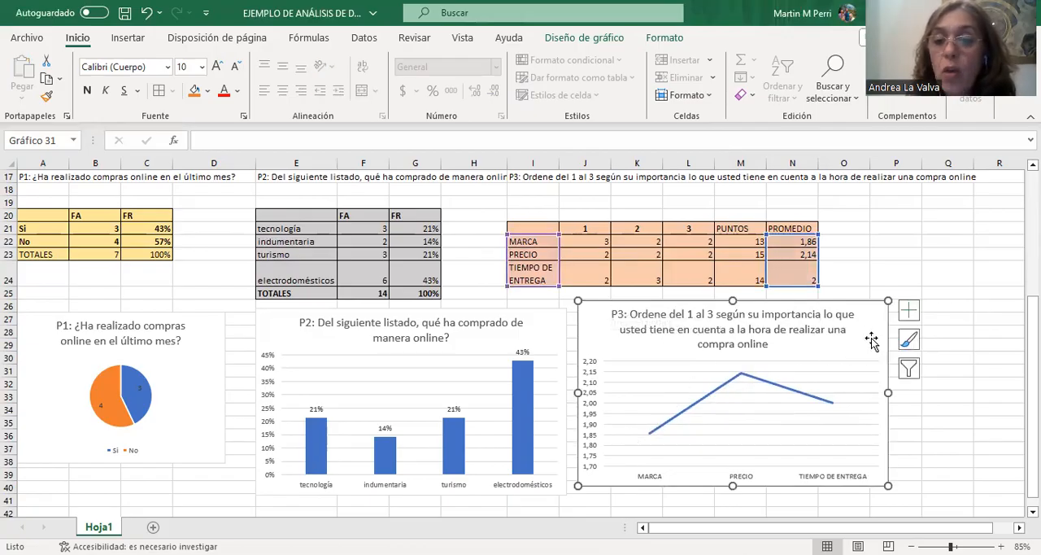
pyautogui.click(911, 315)
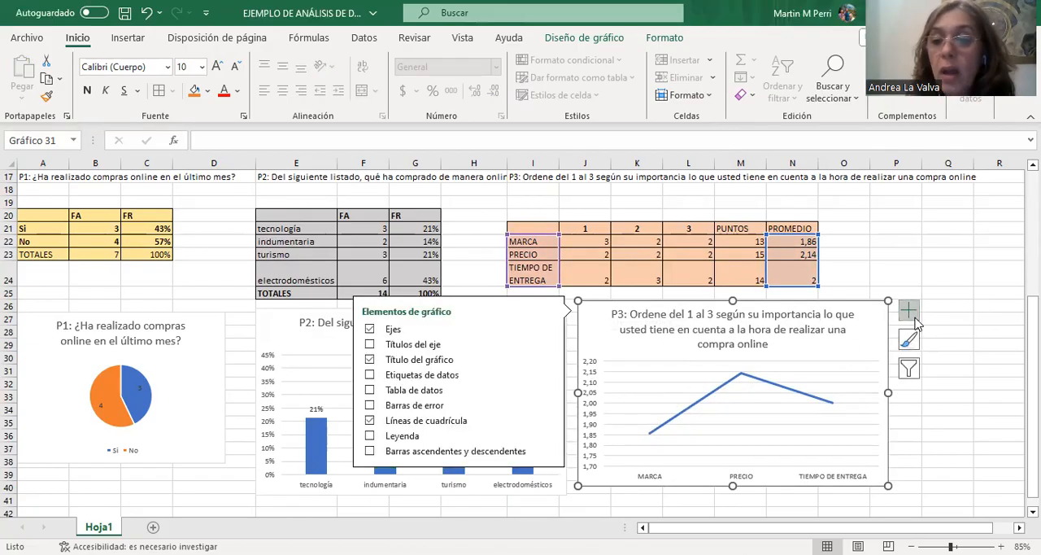
pyautogui.click(456, 376)
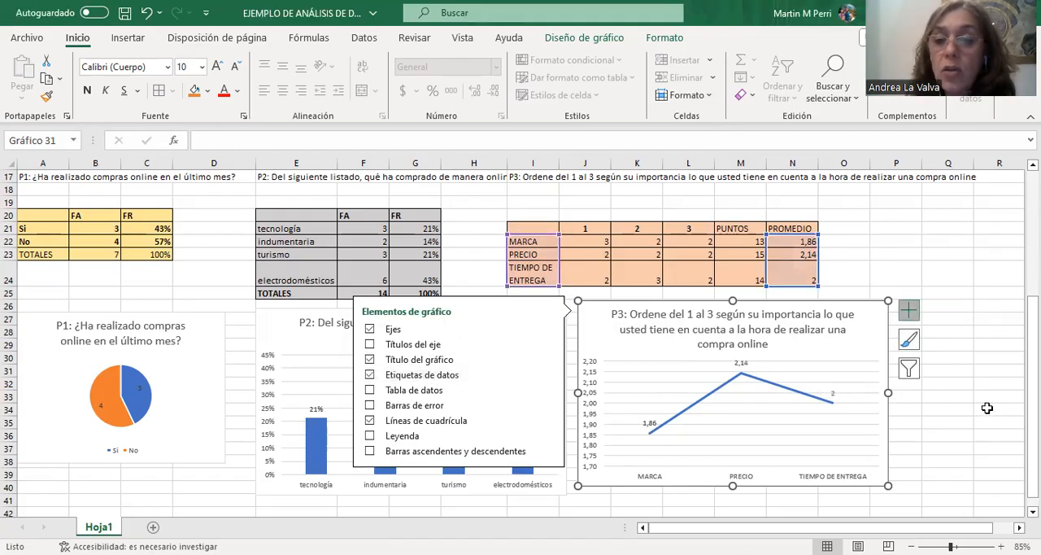
pyautogui.click(962, 437)
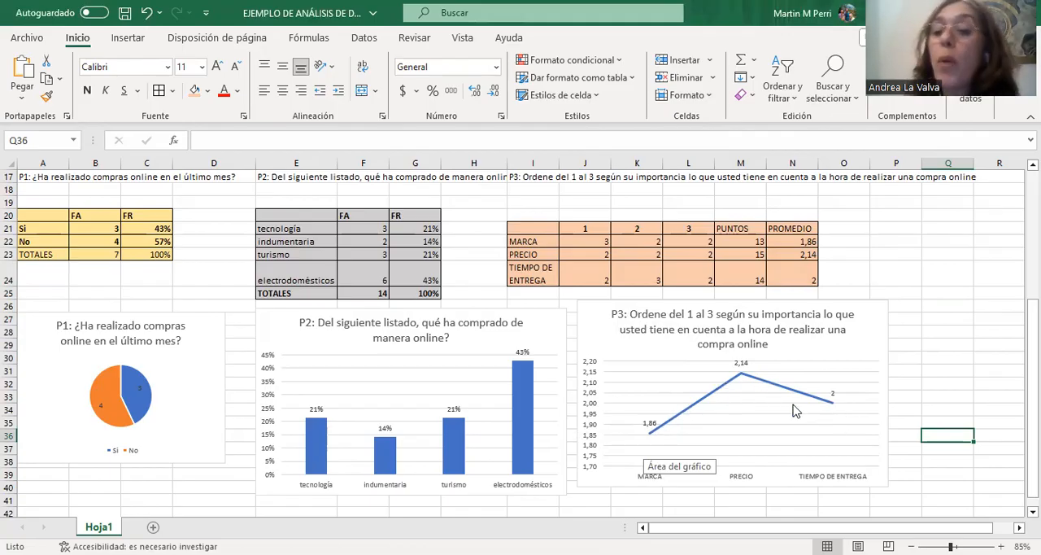
pyautogui.click(941, 375)
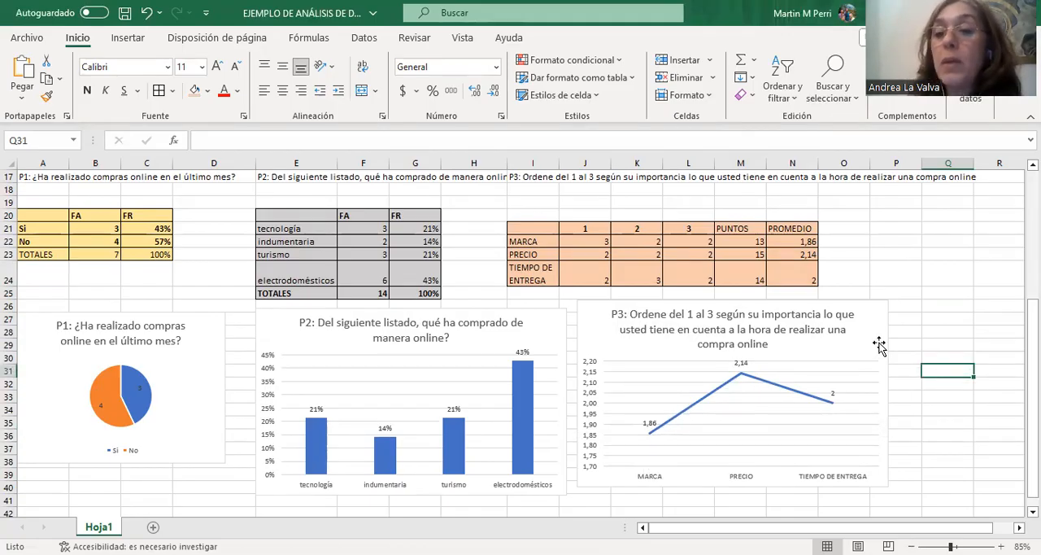
pyautogui.scroll(4, 879, 344)
pyautogui.scroll(1, 874, 350)
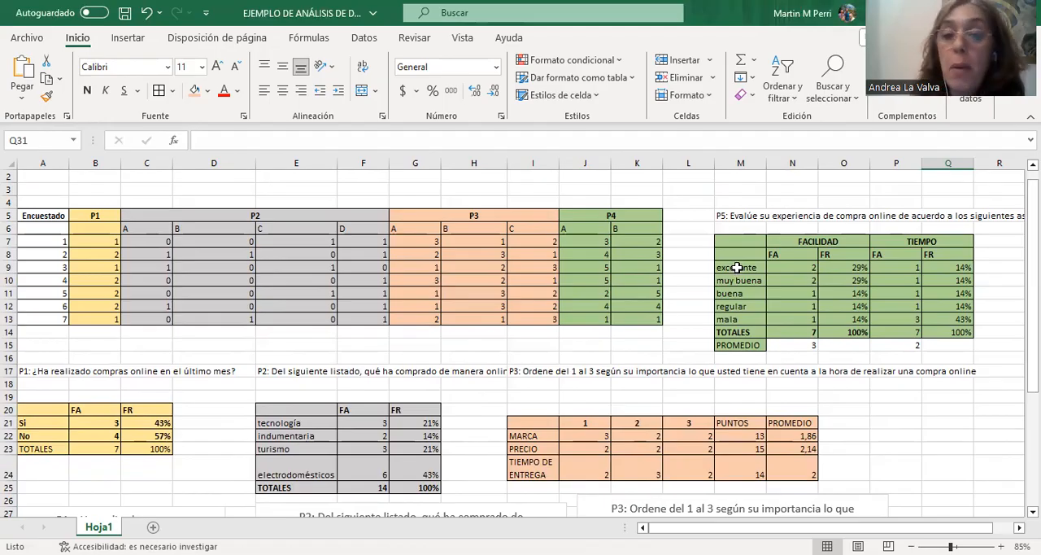
pyautogui.moveTo(738, 267); pyautogui.dragTo(743, 315)
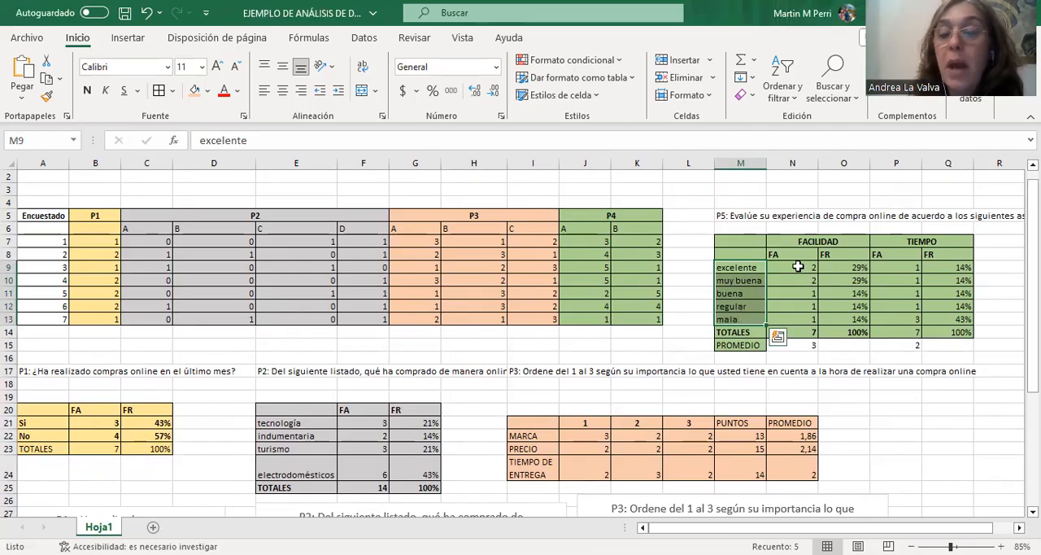
pyautogui.keyDown('ctrl'); pyautogui.click(798, 266); pyautogui.keyUp('ctrl')
pyautogui.moveTo(798, 267); pyautogui.dragTo(808, 317)
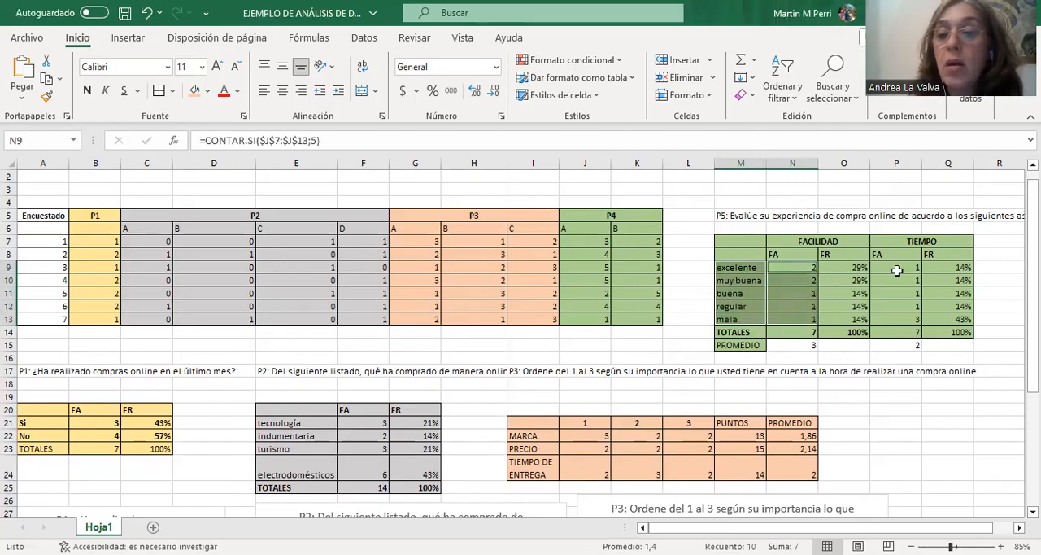
# Insert a clustered column chart from the rating categories (M9:M13) and the FR percentages of FACILIDAD (O9:O13) and TIEMPO (Q9:Q13).
pyautogui.click(744, 267)
pyautogui.moveTo(744, 267); pyautogui.dragTo(749, 319)
pyautogui.moveTo(852, 268); pyautogui.dragTo(856, 314)
pyautogui.moveTo(948, 268); pyautogui.dragTo(965, 315)
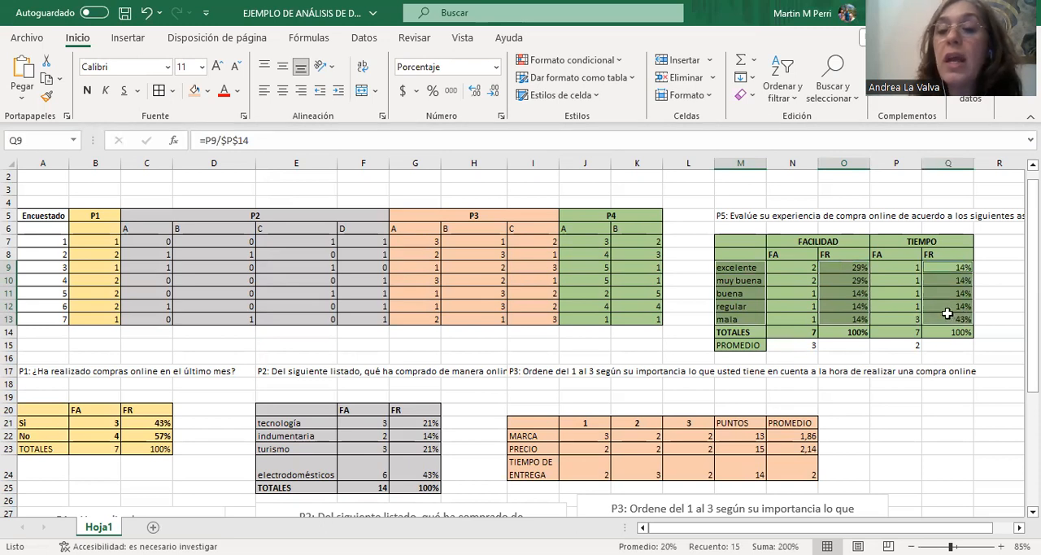
pyautogui.click(129, 38)
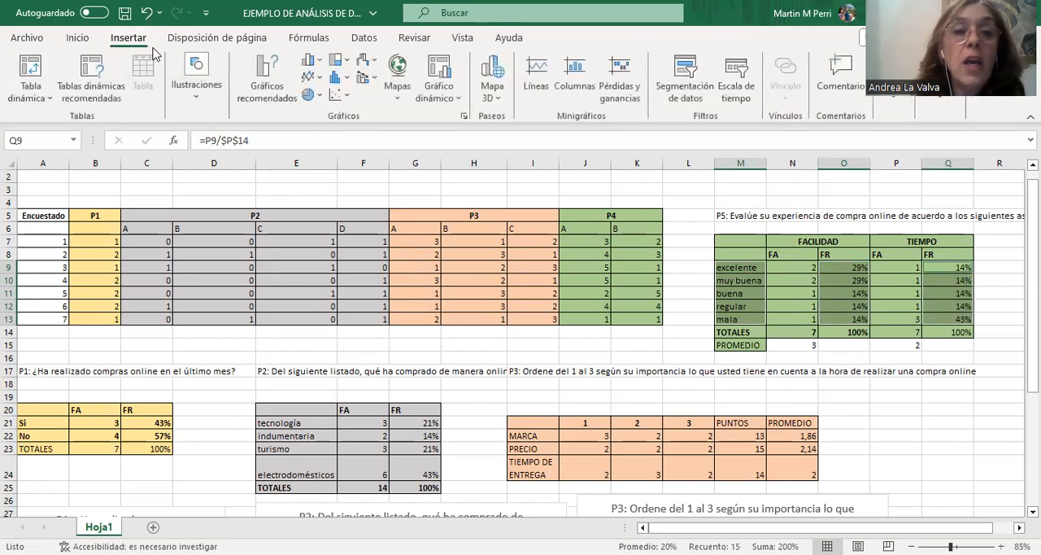
pyautogui.click(310, 60)
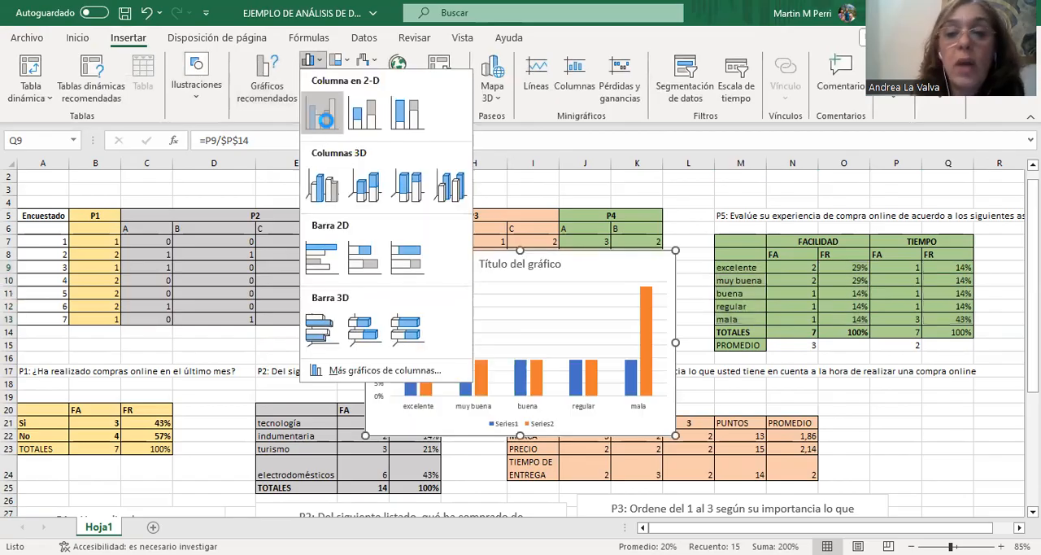
pyautogui.click(321, 114)
pyautogui.moveTo(439, 259); pyautogui.dragTo(410, 184)
pyautogui.moveTo(298, 119); pyautogui.dragTo(376, 209)
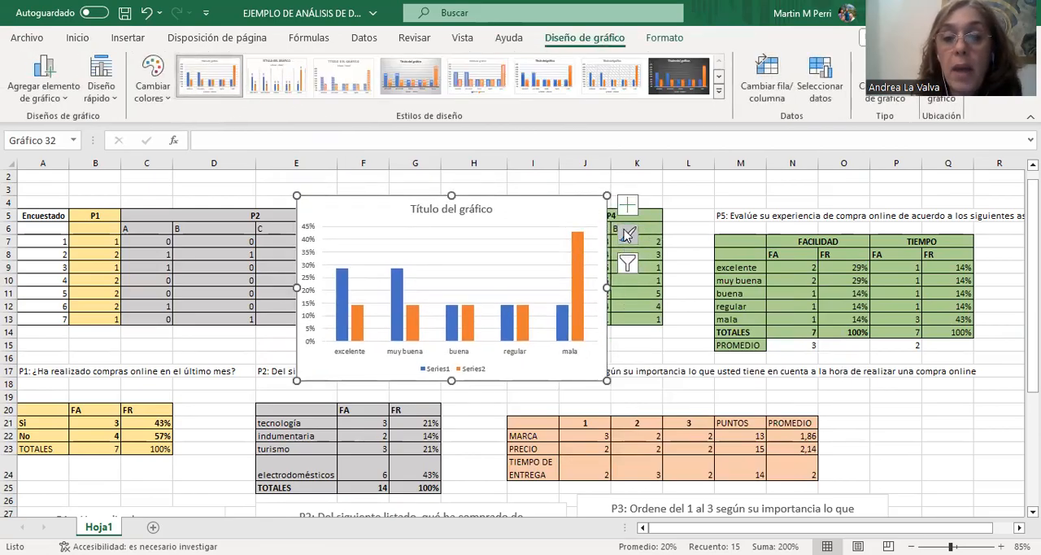
# Change the ratings column chart to a clustered bar chart (Barras agrupadas) and move it over to the green ratings table.
pyautogui.rightClick(585, 210)
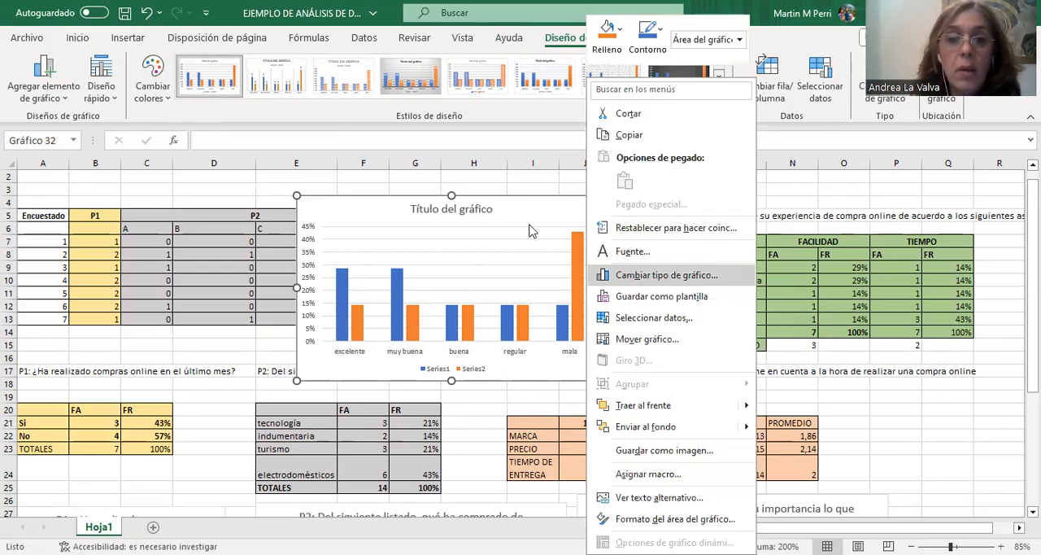
pyautogui.click(325, 203)
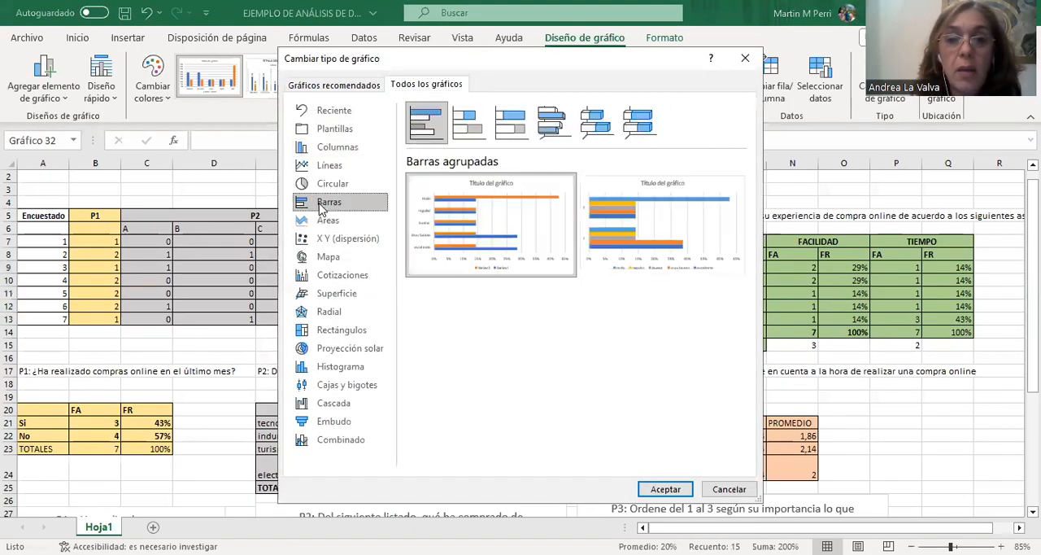
pyautogui.moveTo(489, 230)
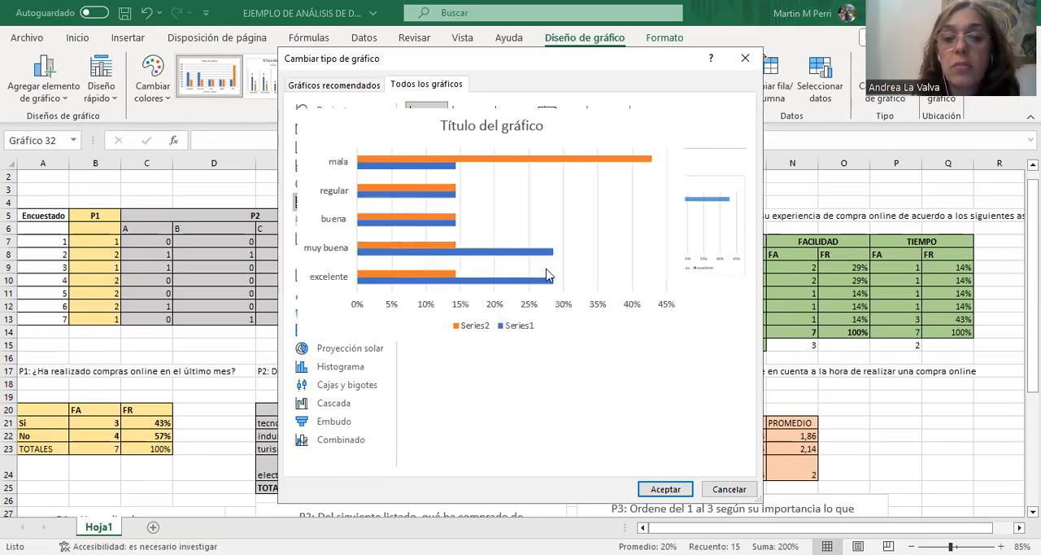
pyautogui.click(670, 492)
pyautogui.moveTo(488, 207); pyautogui.dragTo(664, 244)
pyautogui.moveTo(557, 212)
pyautogui.mouseDown()
pyautogui.moveTo(481, 208)
pyautogui.moveTo(938, 274)
pyautogui.mouseUp()
# Correct the question number in M5 to P4, keeping the rest of the question text.
pyautogui.click(763, 213)
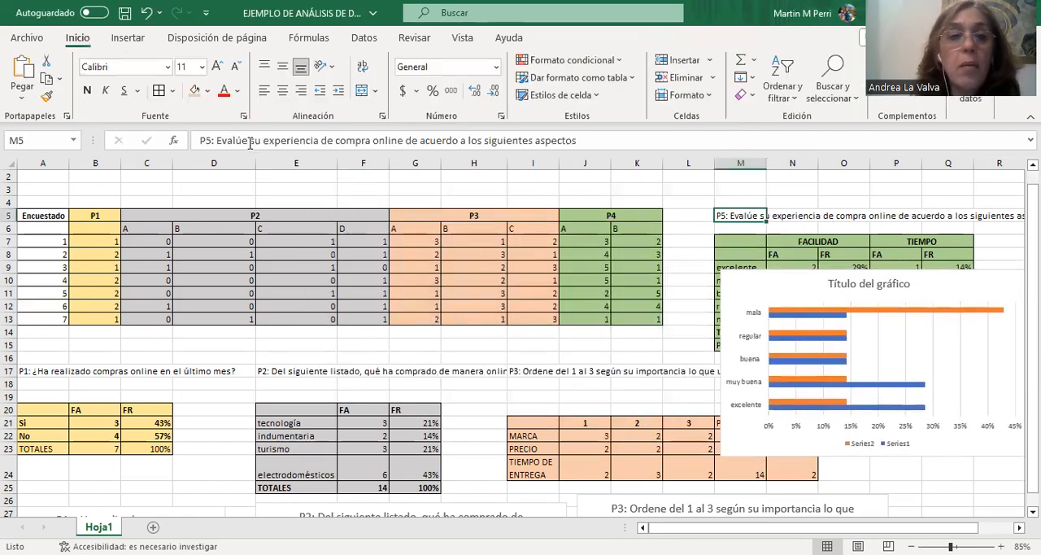
pyautogui.click(214, 139)
pyautogui.press('BackSpace')
pyautogui.write('4')
# Replace the bar chart's title with the text from M5, "P4: Evalúe su experiencia de compra online de acuerdo a los siguientes aspectos".
pyautogui.moveTo(199, 141); pyautogui.dragTo(597, 140)
pyautogui.hotkey('ctrl', 'c')
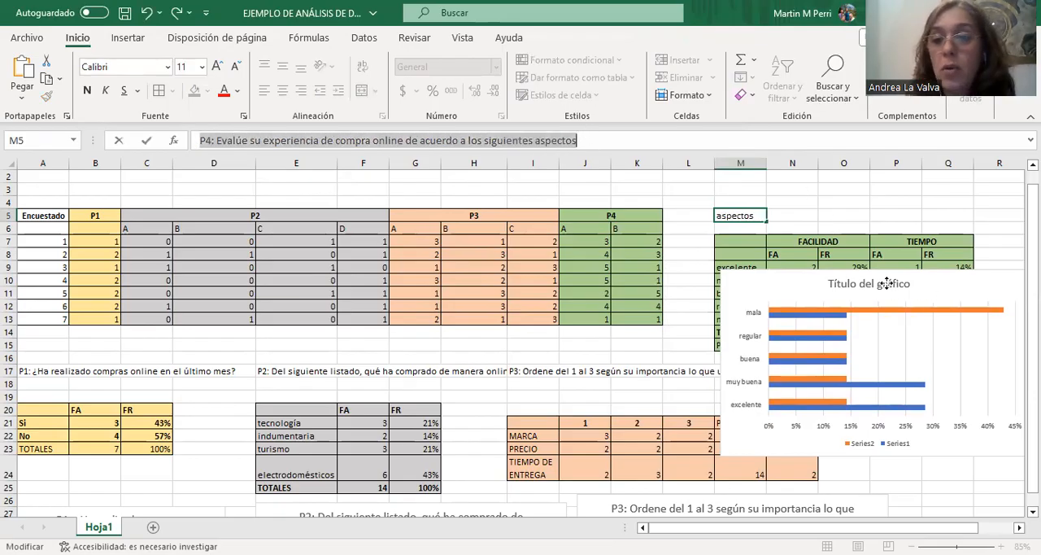
pyautogui.click(891, 284)
pyautogui.click(840, 283)
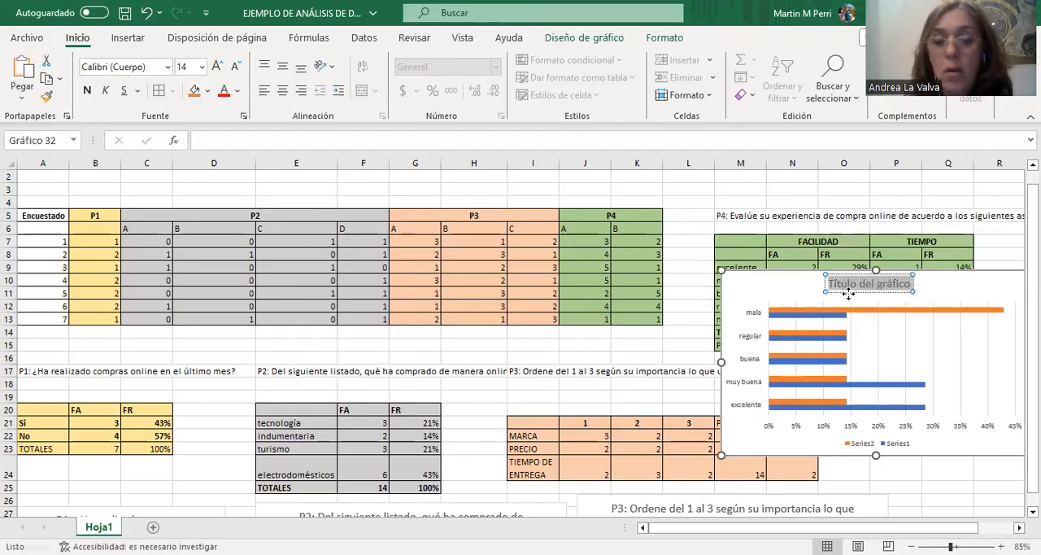
pyautogui.hotkey('ctrl', 'v')
# Move the P4 bar chart down beside the lower end of the ratings table and add data labels to its bars.
pyautogui.moveTo(872, 524); pyautogui.dragTo(907, 526)
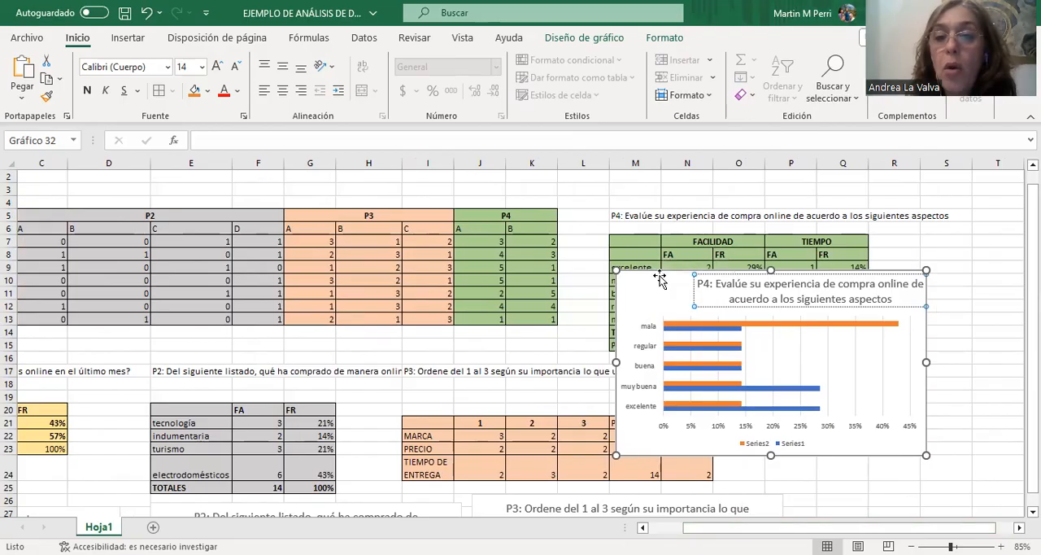
pyautogui.moveTo(657, 278)
pyautogui.mouseDown()
pyautogui.moveTo(762, 312)
pyautogui.moveTo(786, 344)
pyautogui.mouseUp()
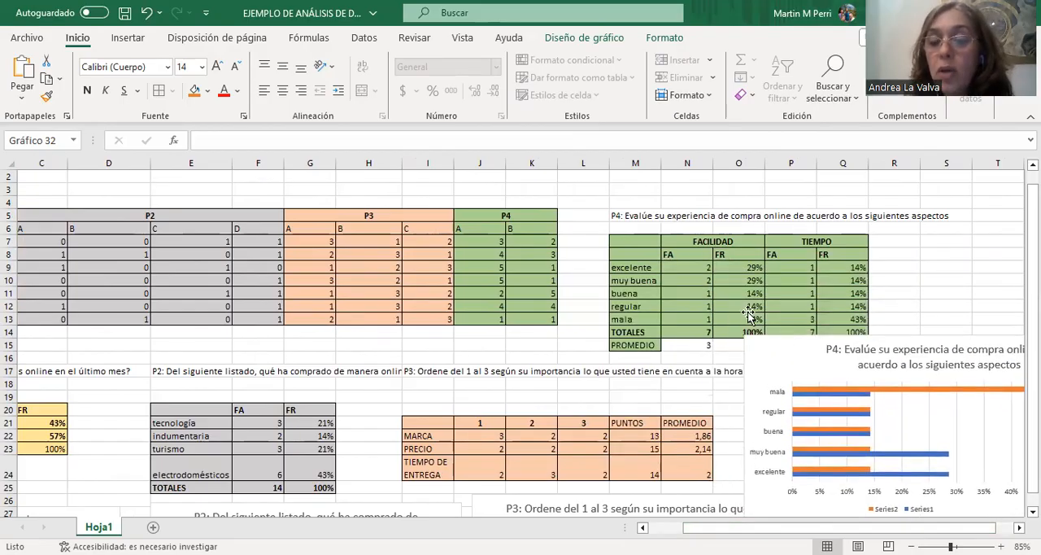
pyautogui.moveTo(924, 527); pyautogui.dragTo(937, 527)
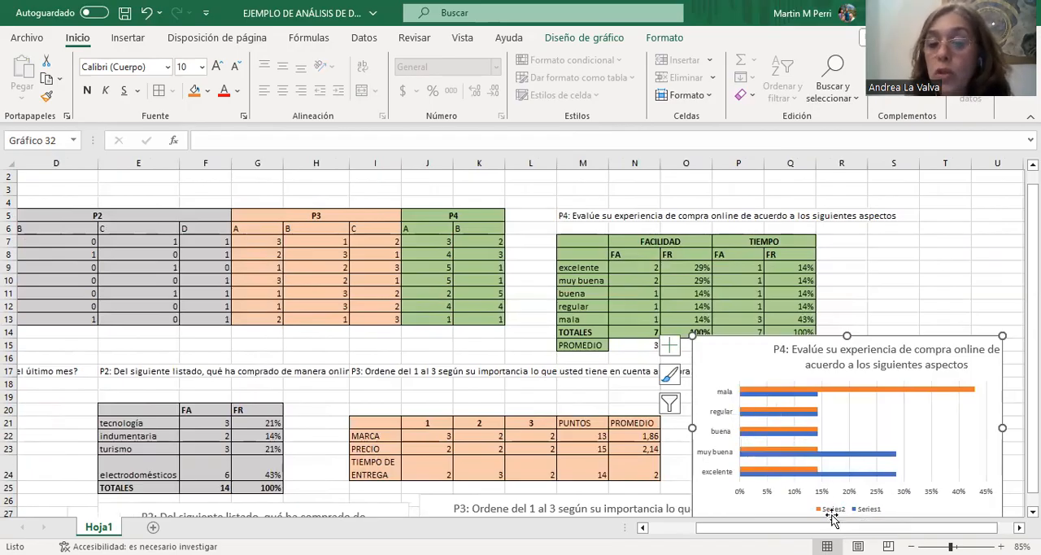
pyautogui.click(670, 345)
pyautogui.click(561, 411)
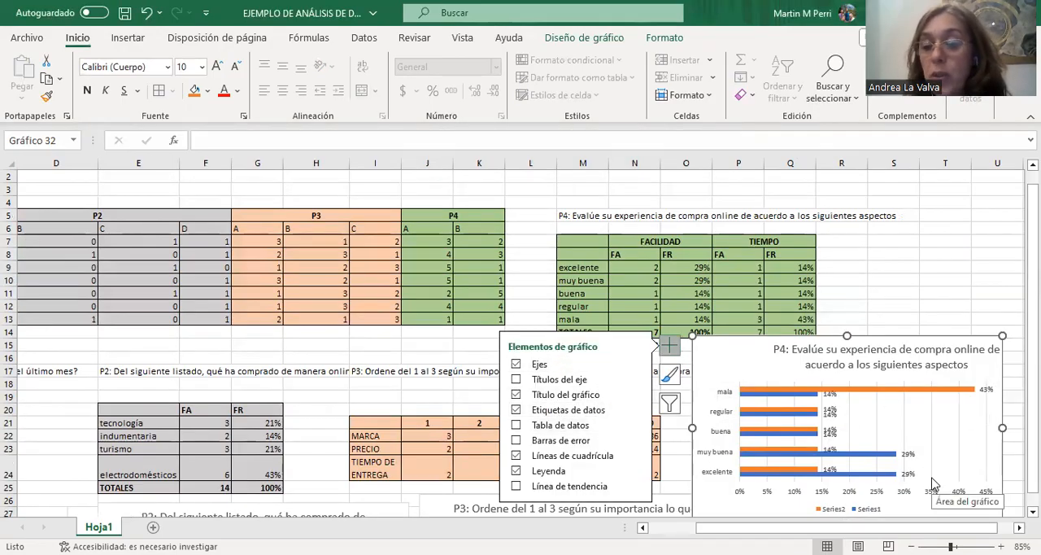
# Rename Series1 of the P4 bar chart as "Facilidad".
pyautogui.click(843, 513)
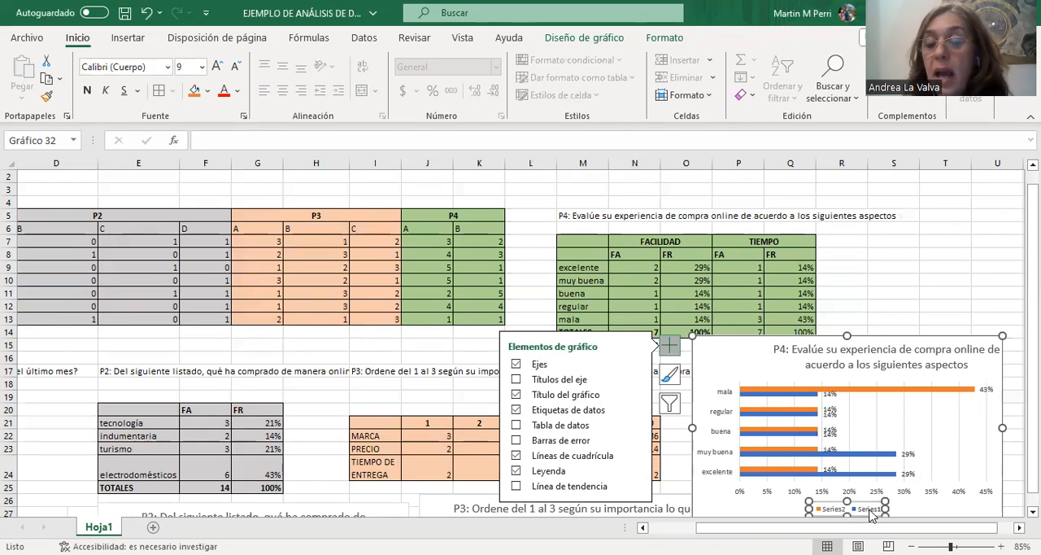
pyautogui.click(672, 414)
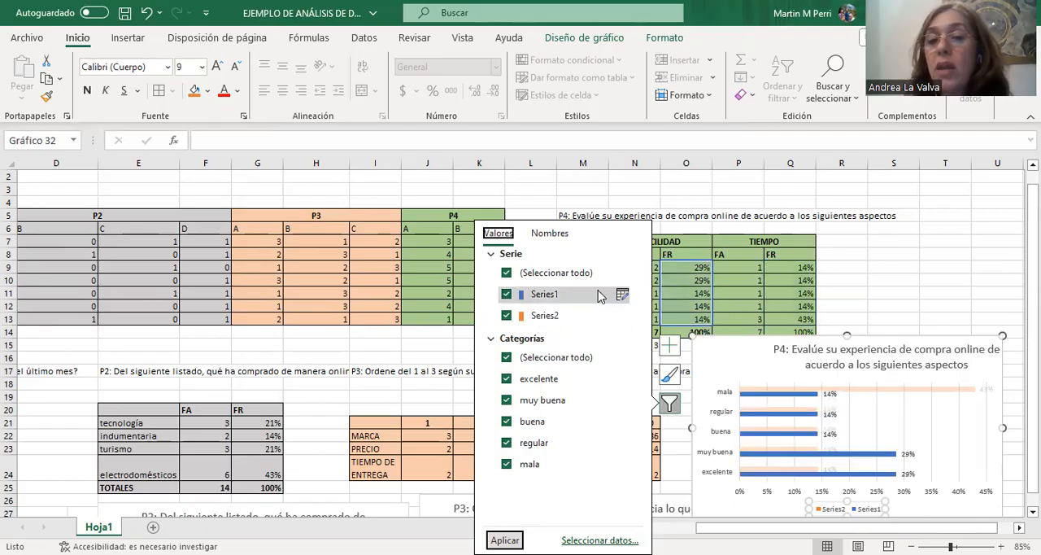
pyautogui.click(623, 294)
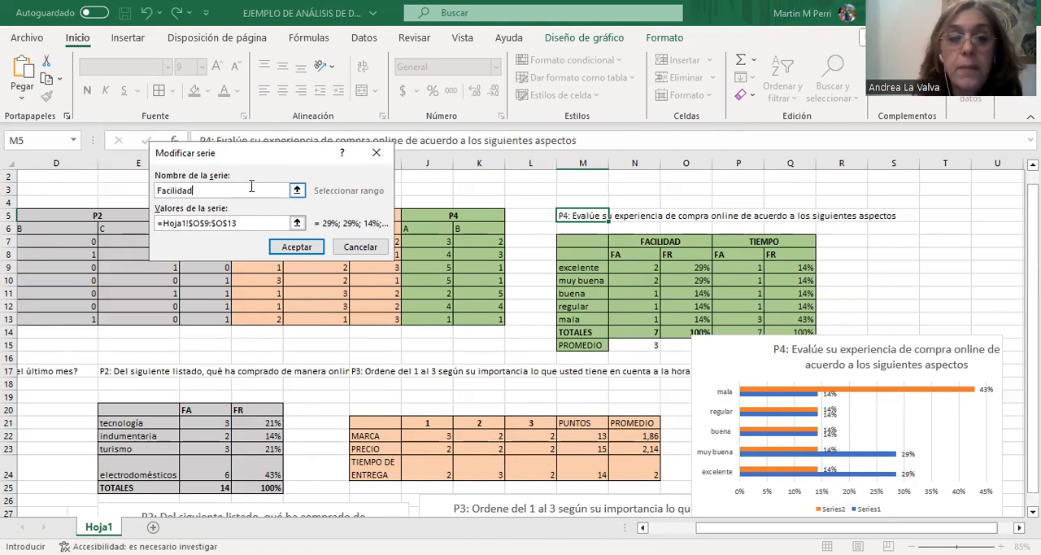
pyautogui.click(297, 246)
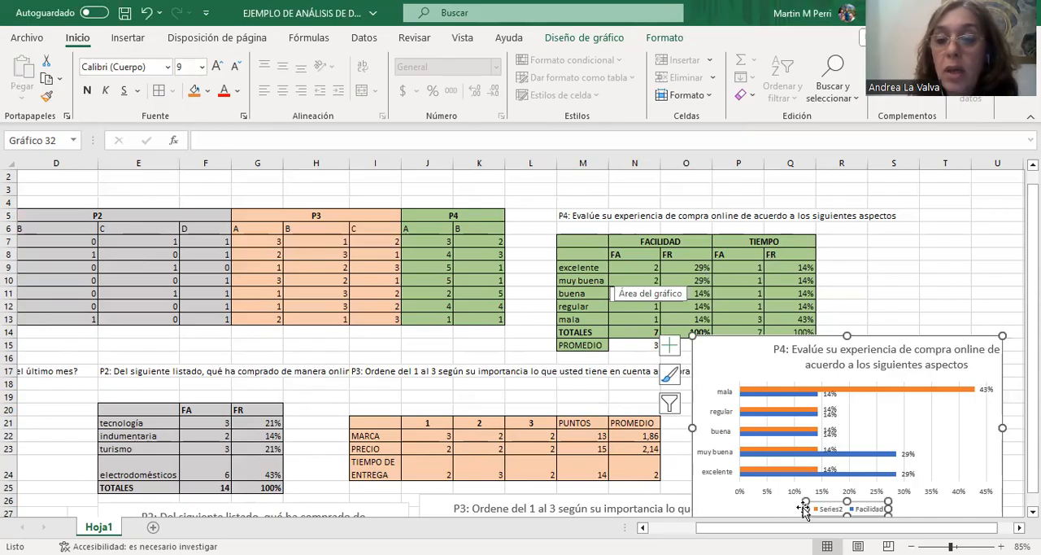
# Rename Series2 of the P4 bar chart as "Tiempo".
pyautogui.click(671, 404)
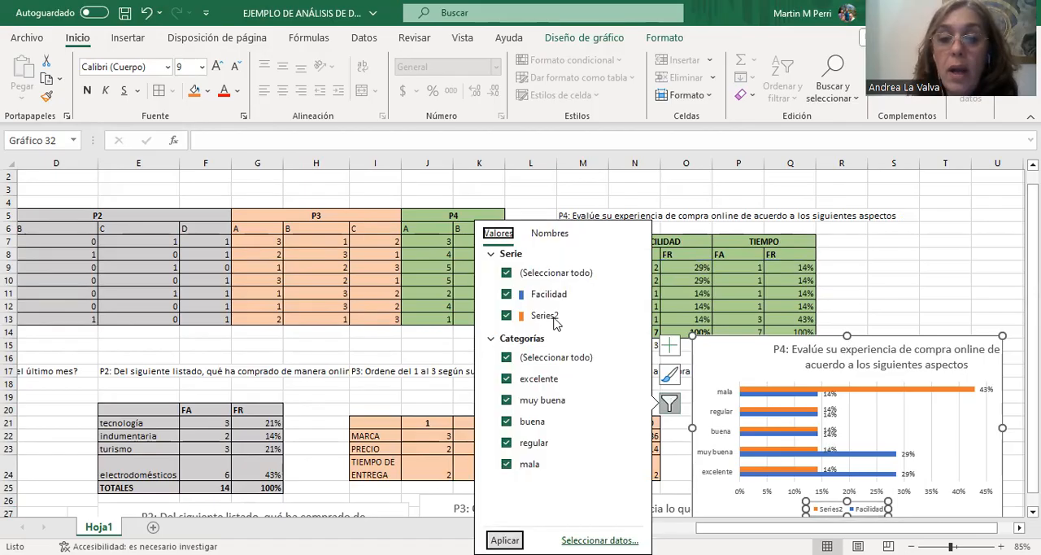
pyautogui.click(621, 317)
pyautogui.write('Tiempo')
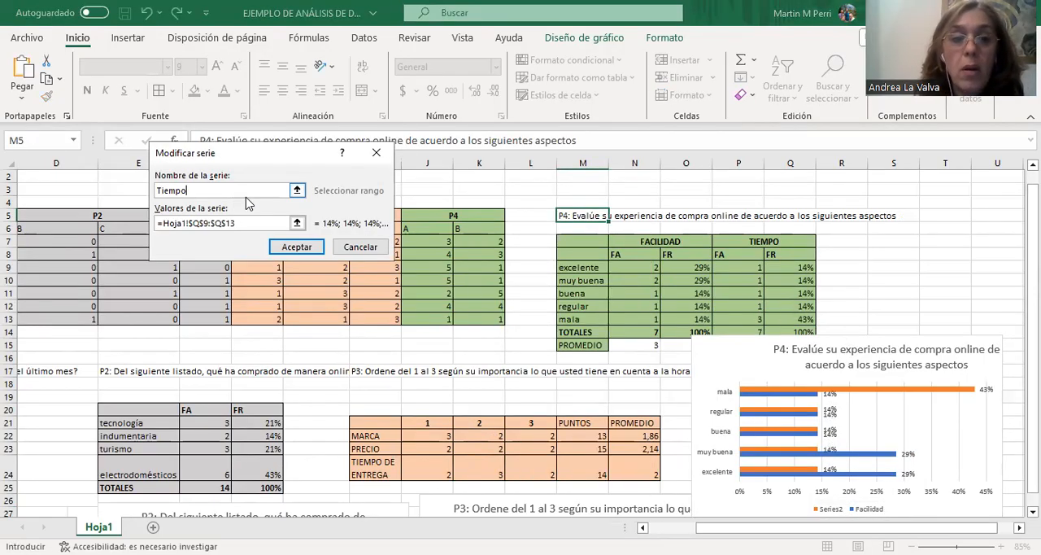
pyautogui.click(299, 245)
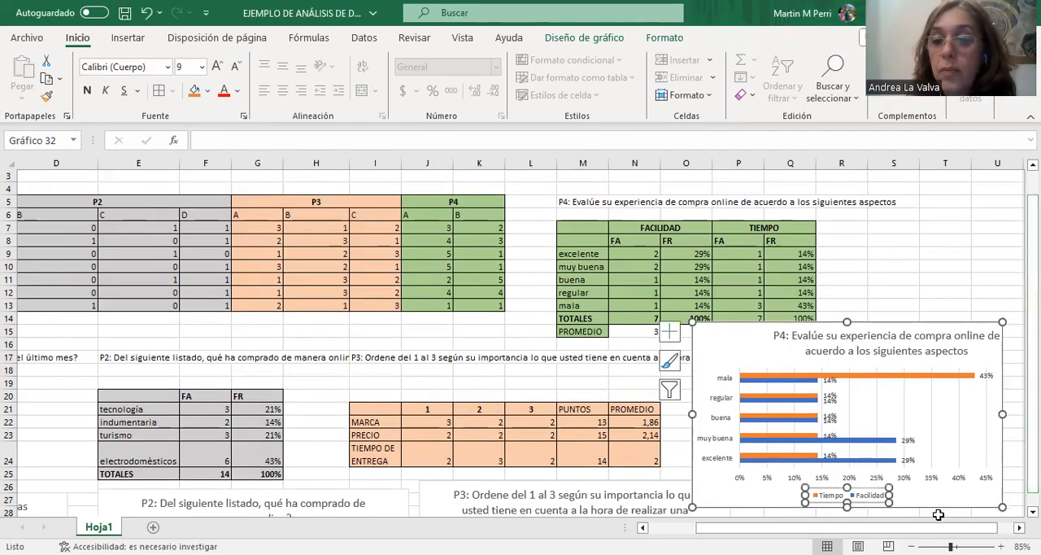
# Enlarge the P4 bar chart slightly and move it beside the FACILIDAD and TIEMPO ratings table so it no longer covers the data.
pyautogui.moveTo(877, 528); pyautogui.dragTo(893, 528)
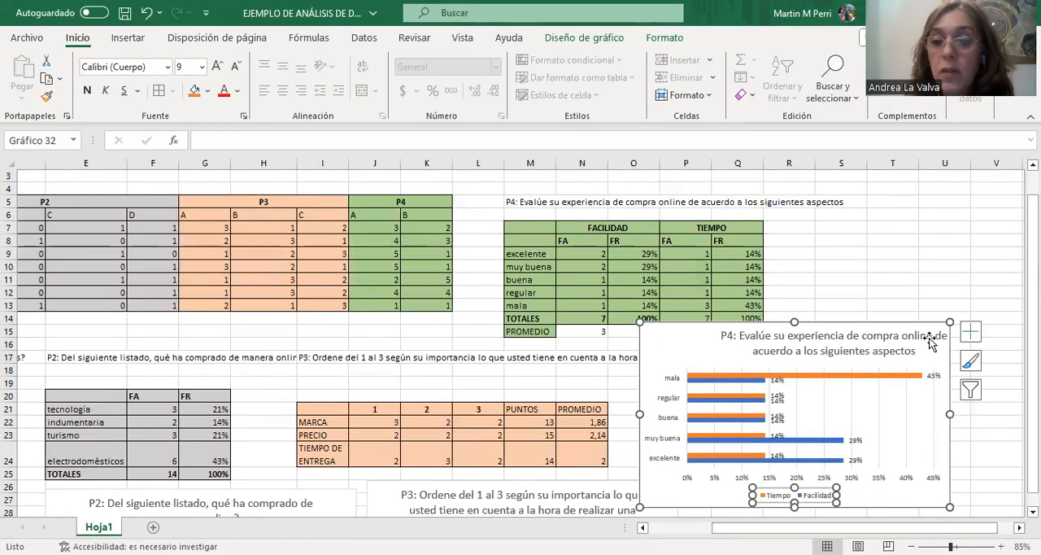
pyautogui.moveTo(950, 322); pyautogui.dragTo(965, 282)
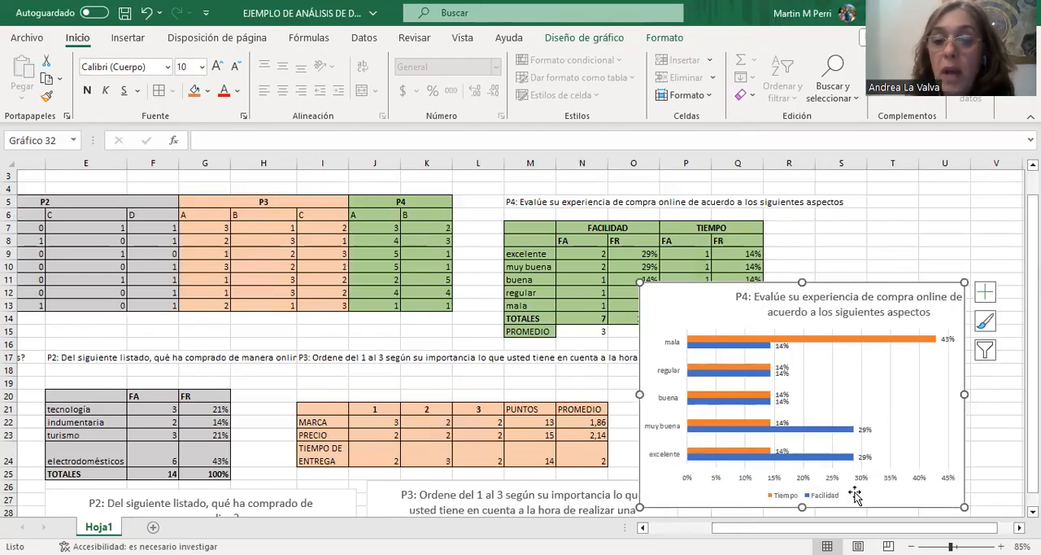
pyautogui.moveTo(855, 527); pyautogui.dragTo(864, 528)
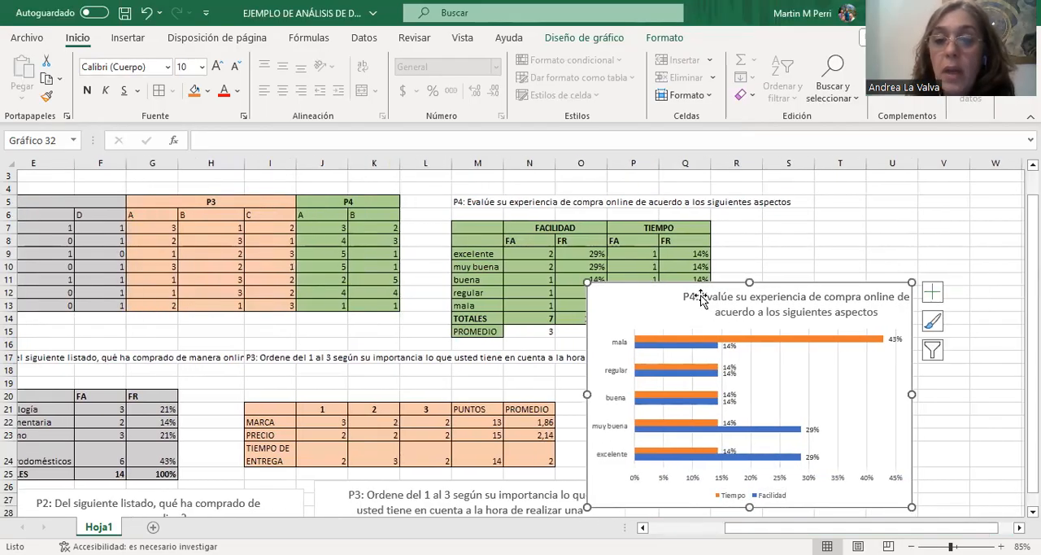
pyautogui.moveTo(693, 295); pyautogui.dragTo(763, 227)
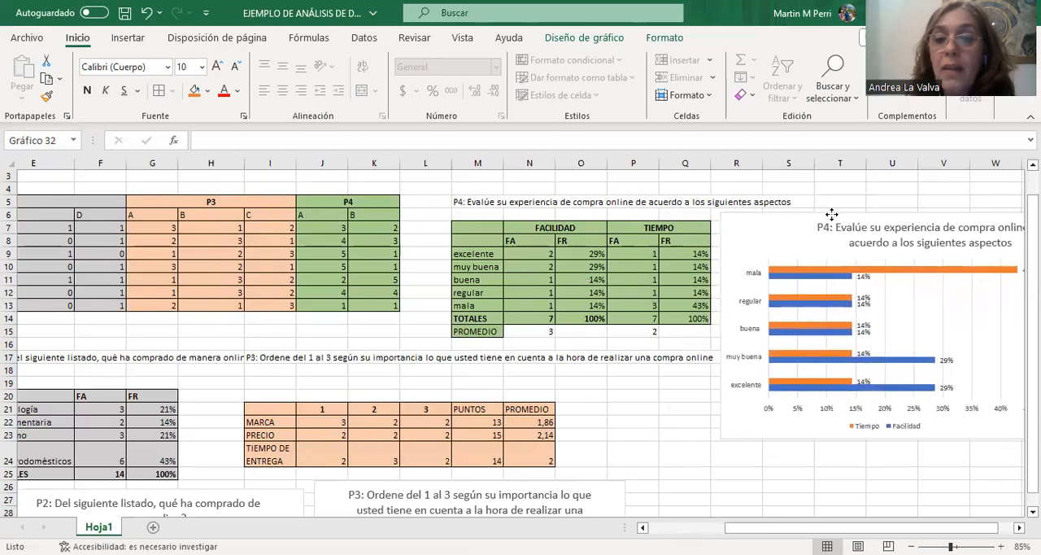
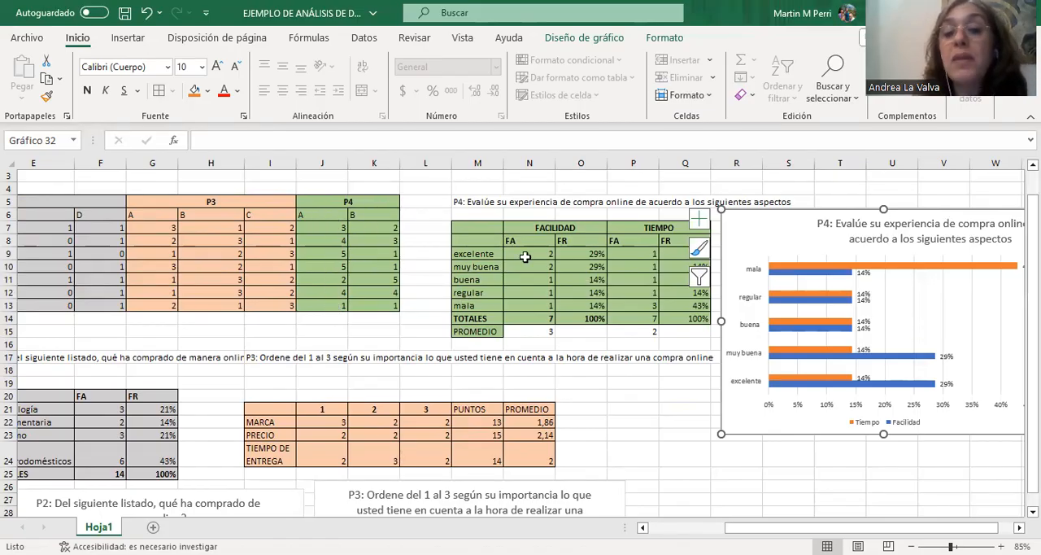
# Add the row label "Desviación" in cell M16, directly below PROMEDIO in the P4 ratings table.
pyautogui.click(550, 341)
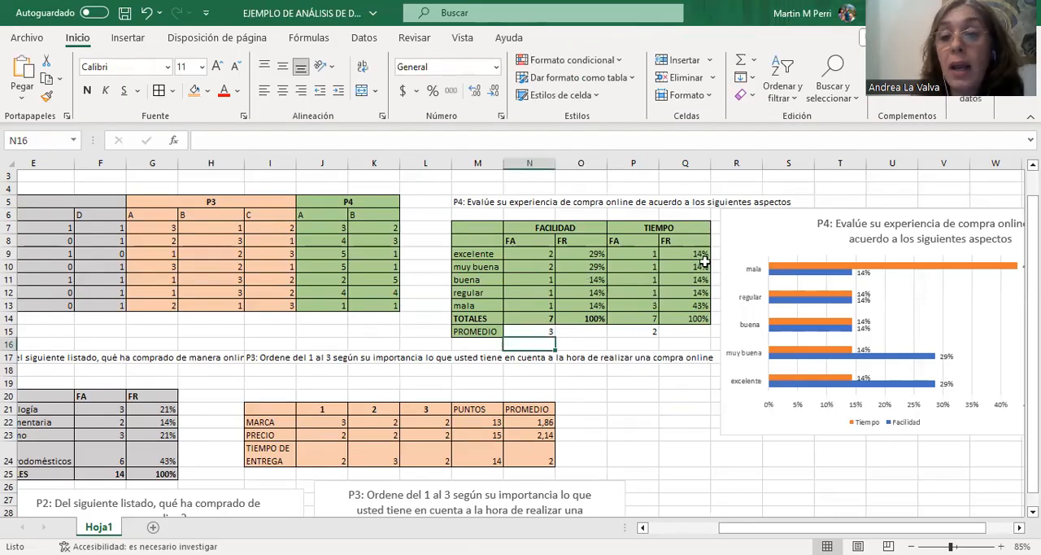
pyautogui.click(494, 343)
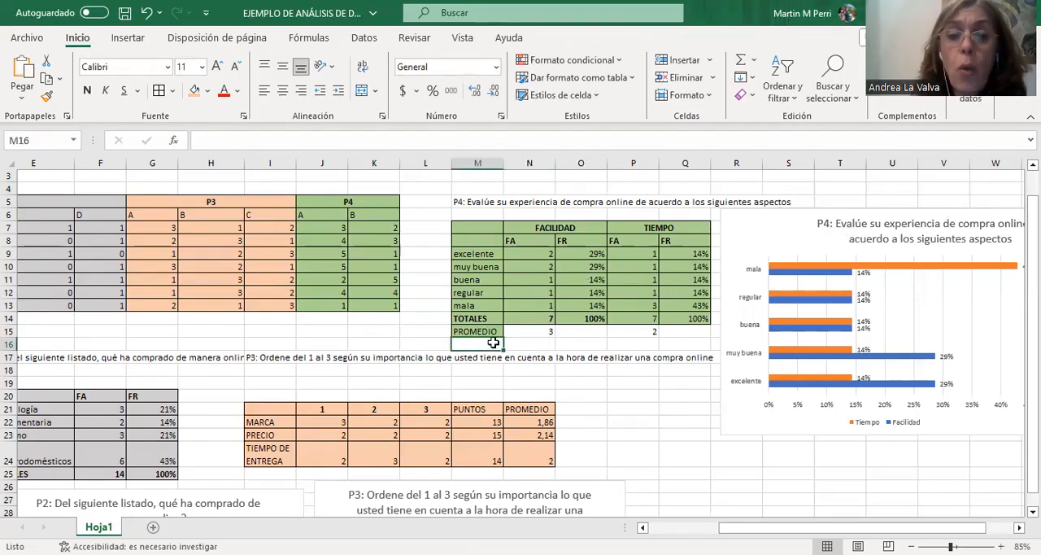
pyautogui.write('De')
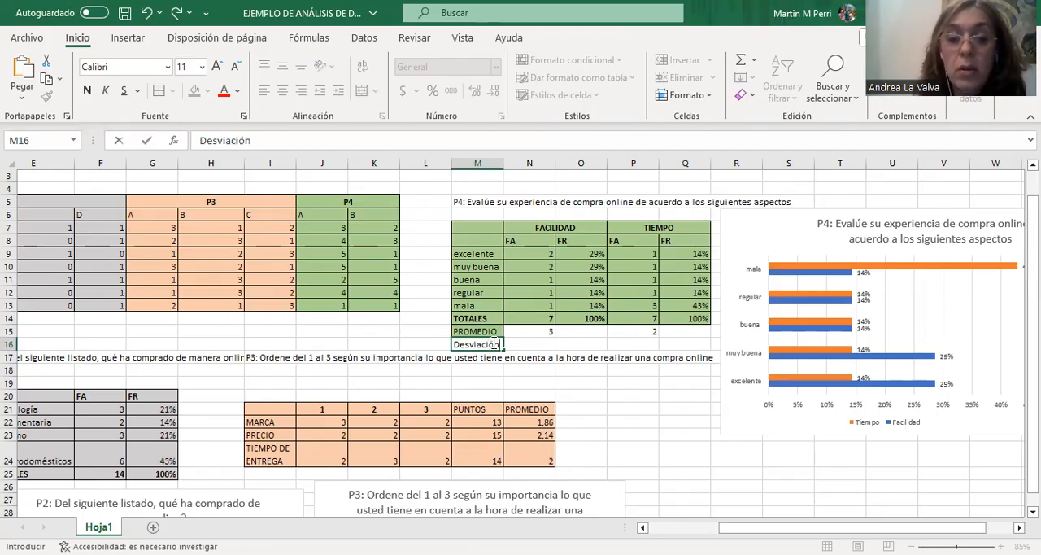
pyautogui.write('sviación')
# Calculate the FACILIDAD standard deviation in N16 with the DESVEST function over the P4 column A responses, J7:J13.
pyautogui.click(525, 345)
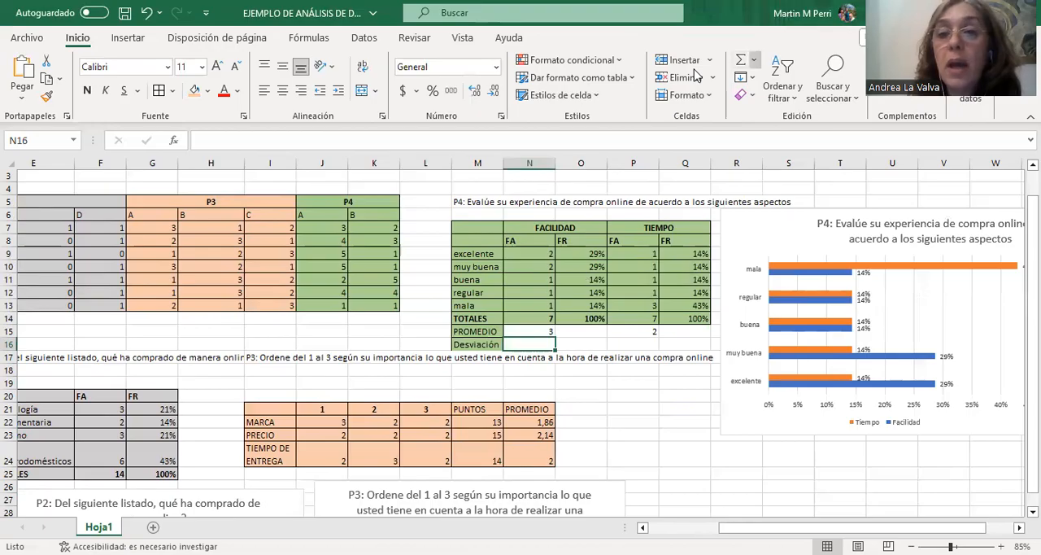
pyautogui.click(753, 61)
pyautogui.click(769, 190)
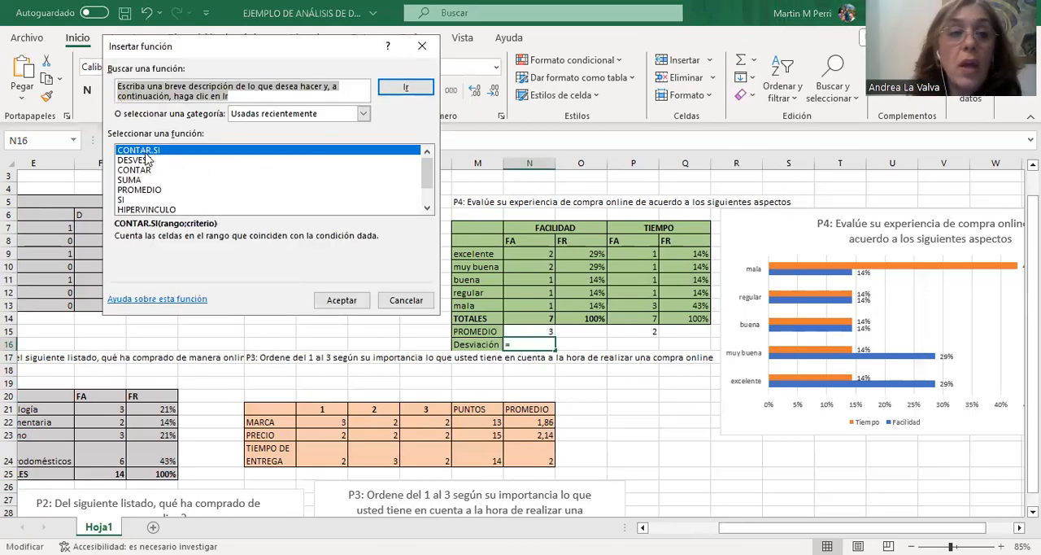
pyautogui.click(138, 161)
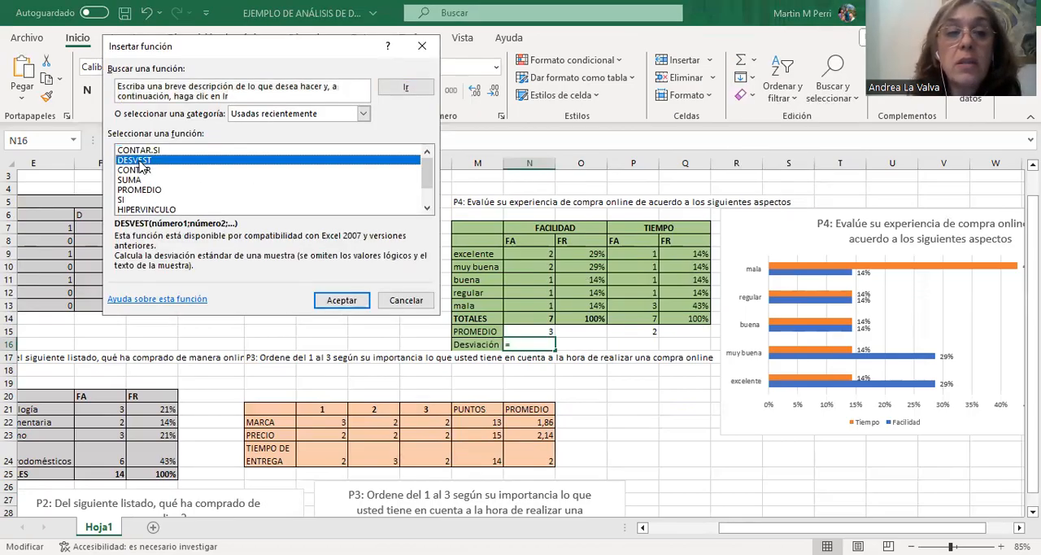
pyautogui.doubleClick(137, 161)
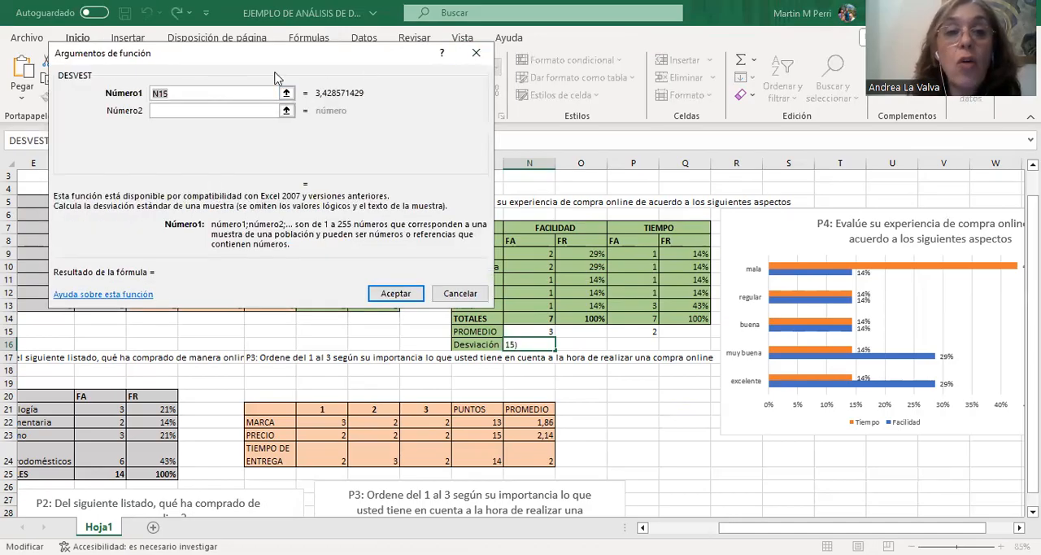
pyautogui.moveTo(279, 78); pyautogui.dragTo(864, 37)
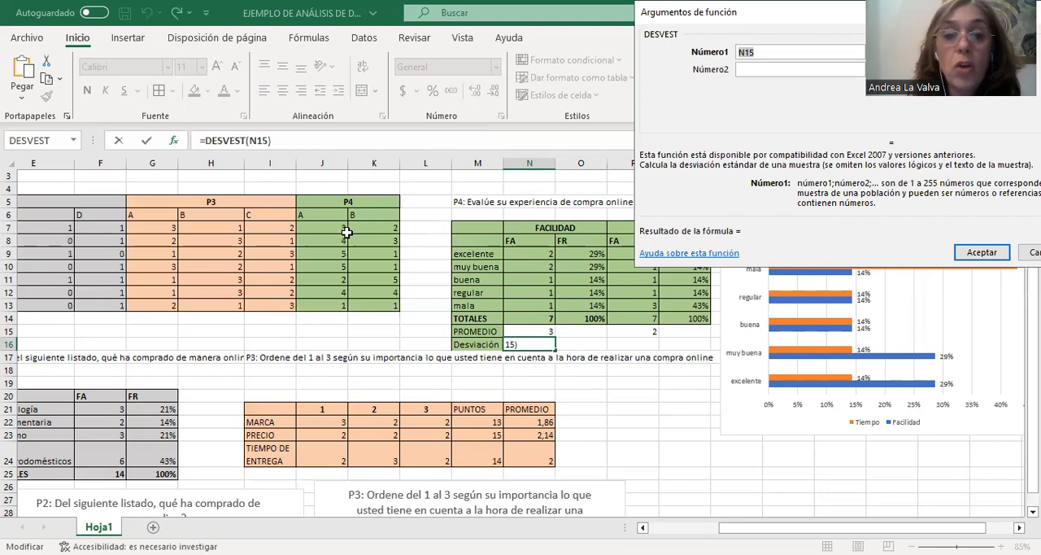
pyautogui.moveTo(333, 228); pyautogui.dragTo(340, 305)
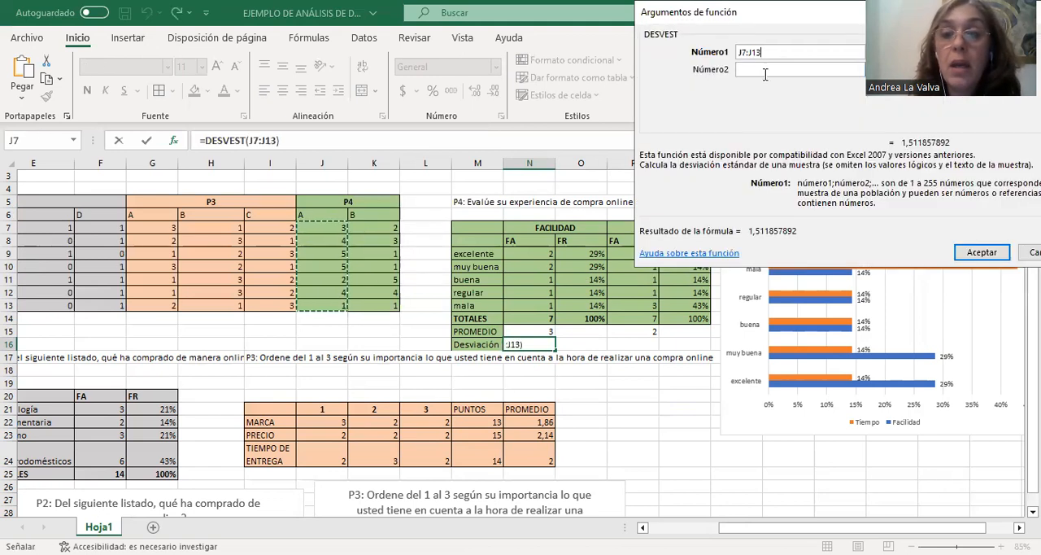
pyautogui.click(969, 254)
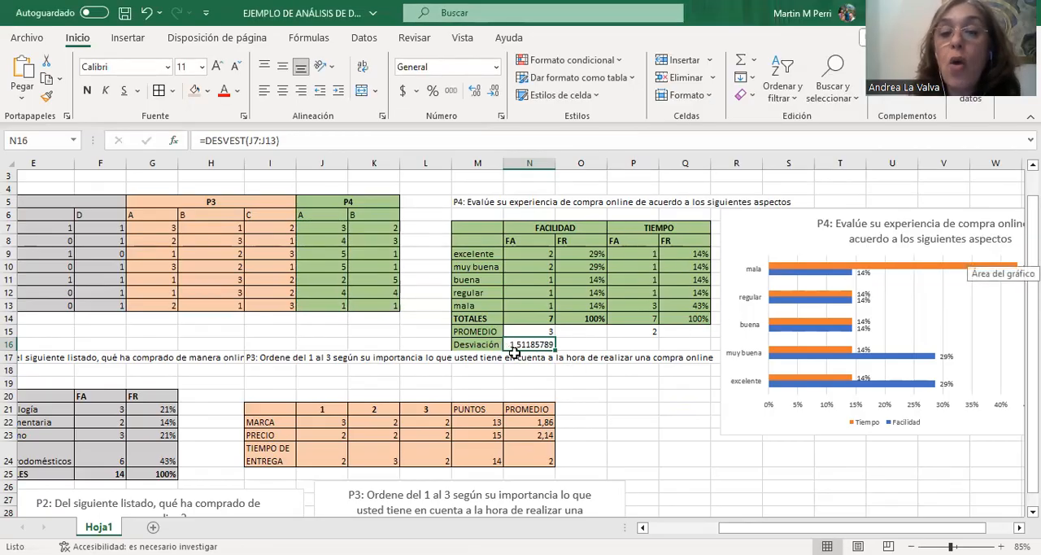
# Reduce the FACILIDAD deviation in N16 to one decimal place.
pyautogui.click(492, 95)
pyautogui.click(493, 95)
pyautogui.click(492, 94)
pyautogui.click(492, 94)
pyautogui.click(492, 95)
pyautogui.click(493, 94)
pyautogui.click(492, 94)
# Display the FACILIDAD average in N15 with one decimal place.
pyautogui.click(536, 333)
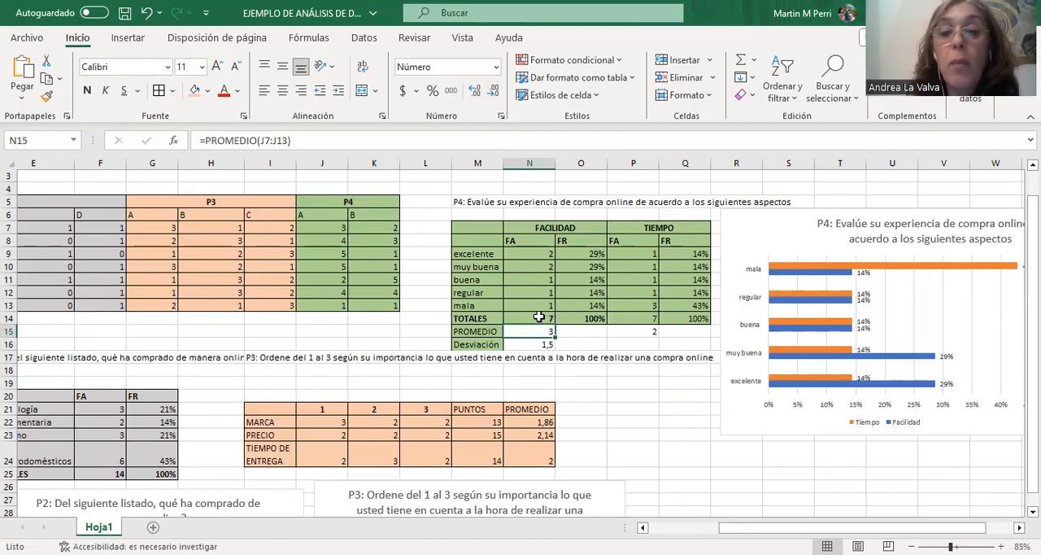
pyautogui.click(477, 92)
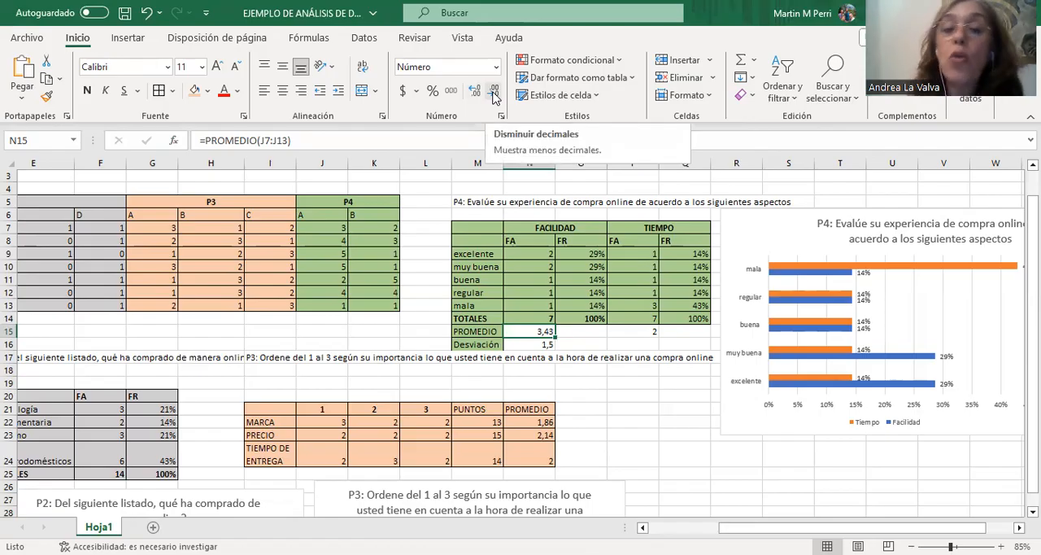
pyautogui.click(493, 93)
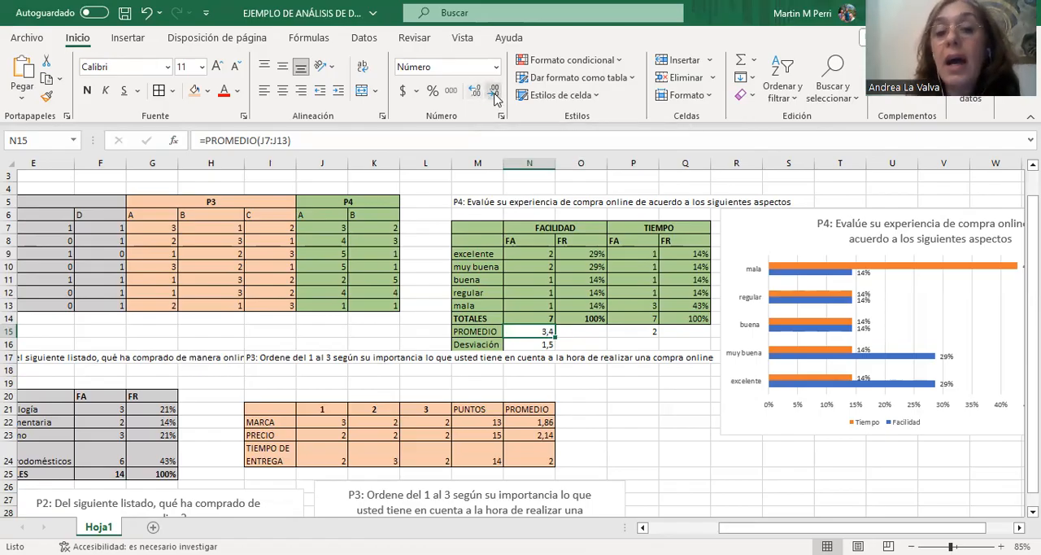
pyautogui.click(545, 345)
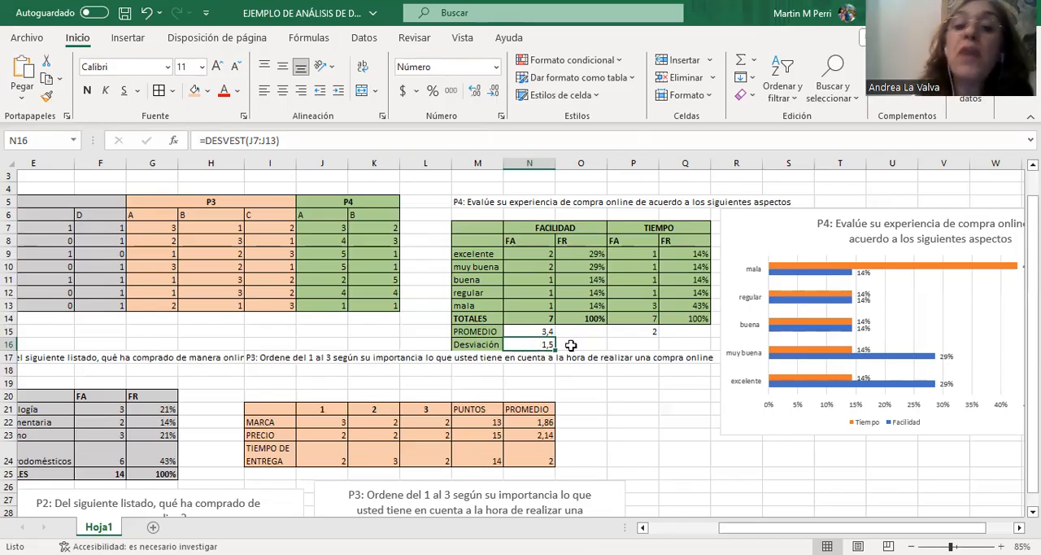
# Calculate the TIEMPO standard deviation in P16 with the DESVEST function over the P4 column B responses, K7:K13.
pyautogui.click(643, 344)
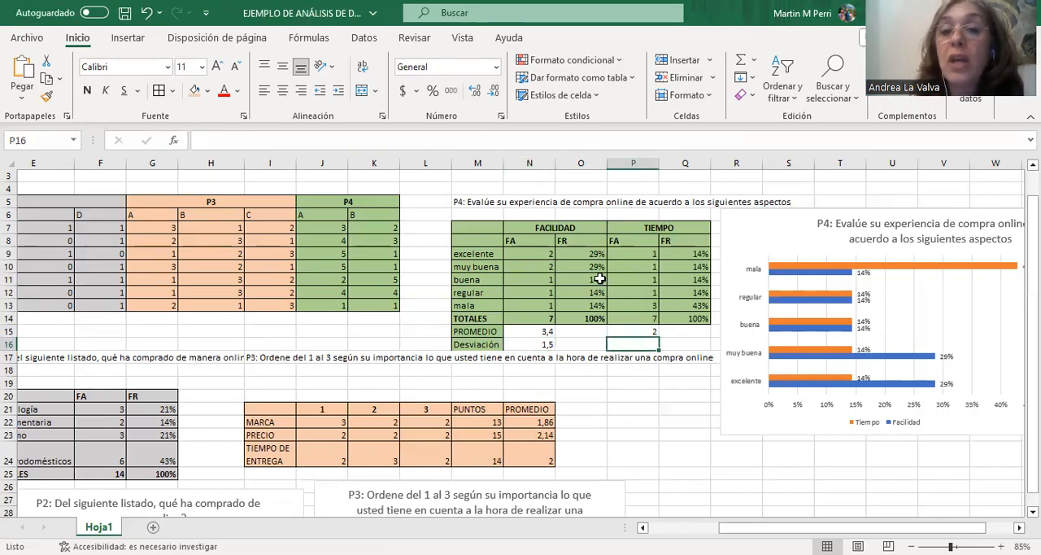
pyautogui.click(754, 60)
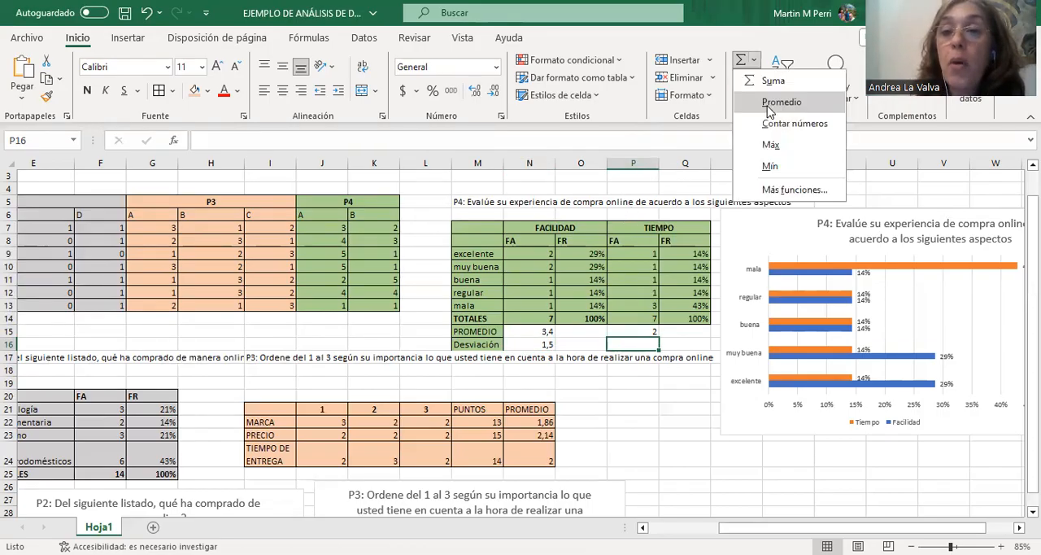
pyautogui.click(769, 190)
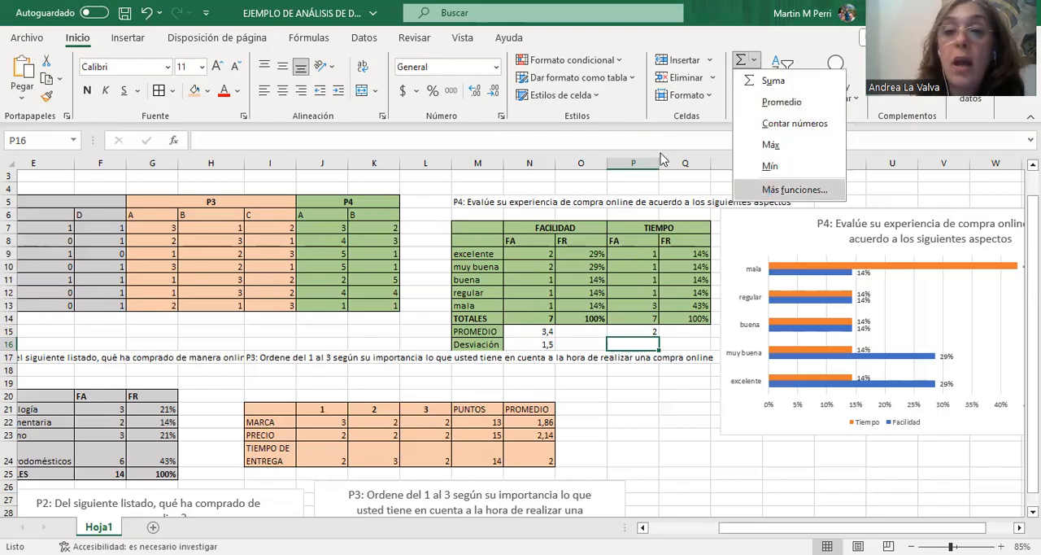
pyautogui.click(723, 118)
pyautogui.doubleClick(724, 118)
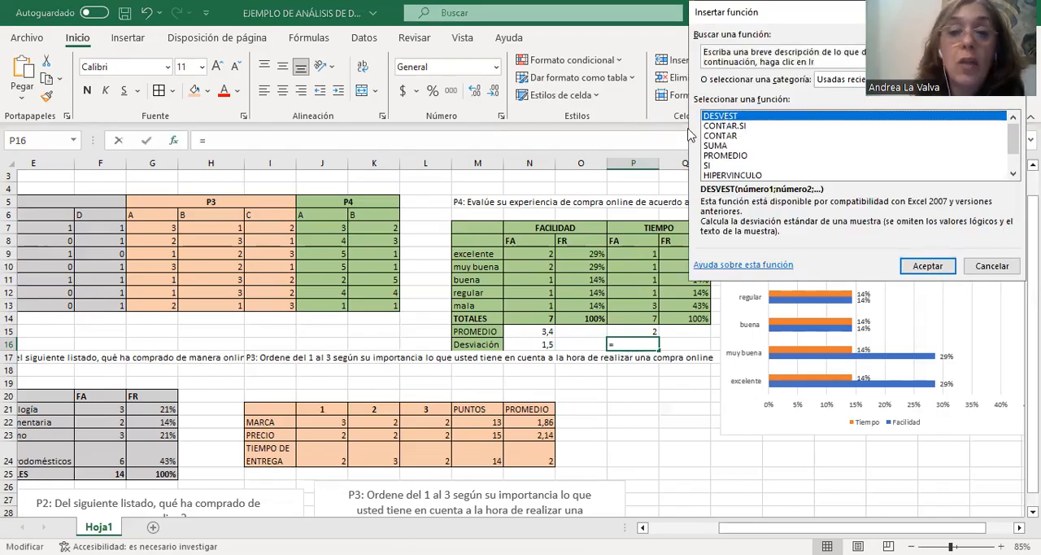
pyautogui.click(380, 227)
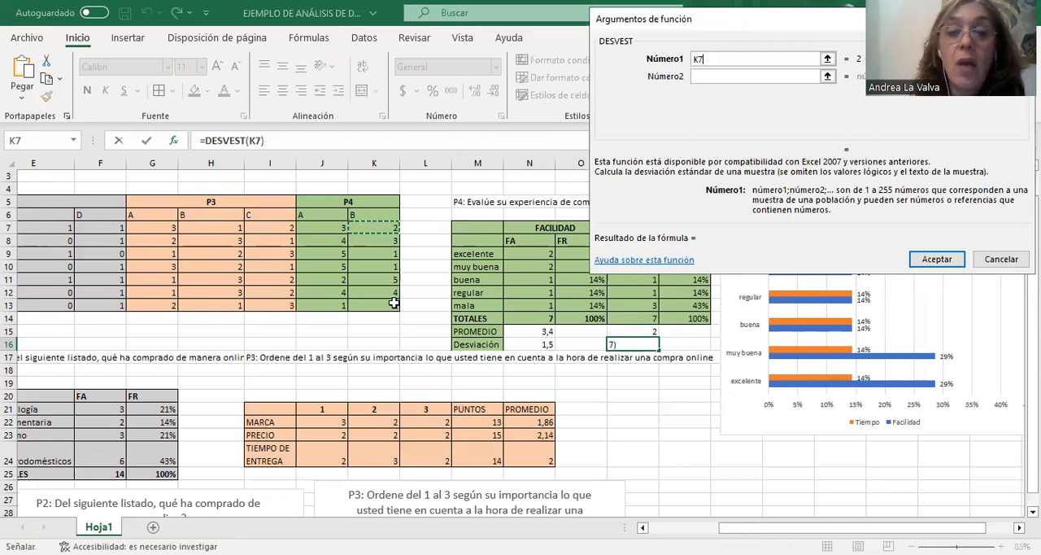
pyautogui.keyDown('shift'); pyautogui.click(394, 302); pyautogui.keyUp('shift')
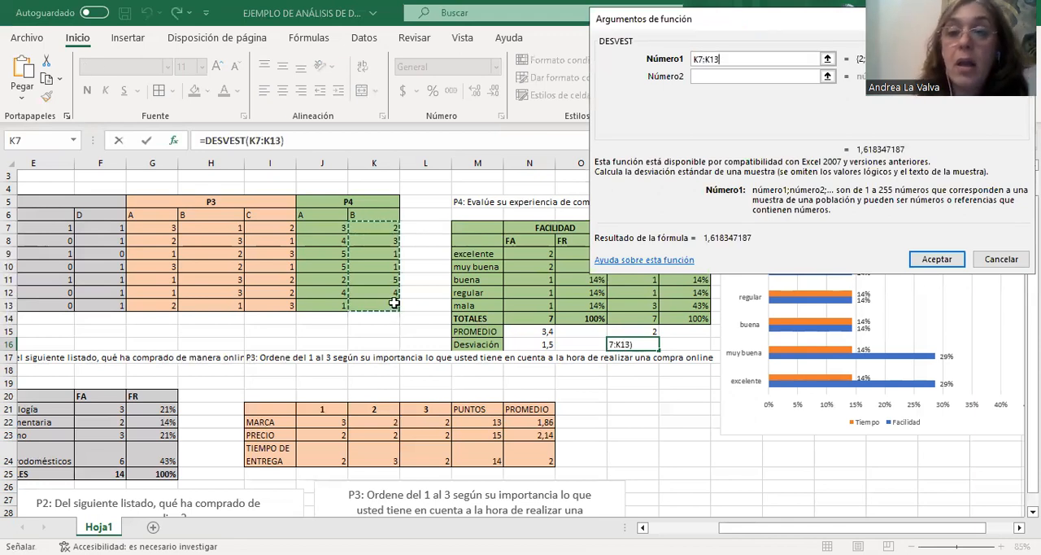
pyautogui.press('Return')
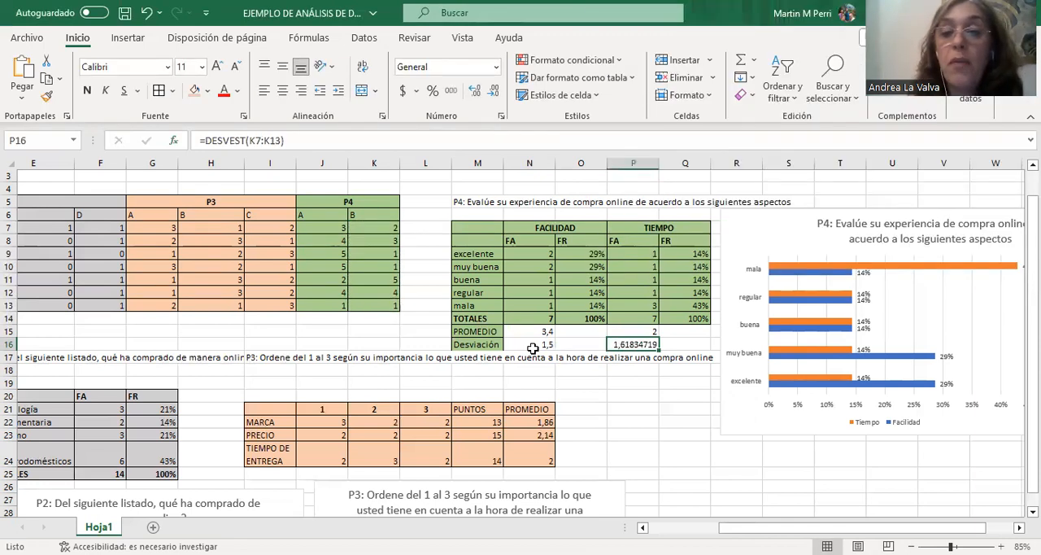
# Reduce the TIEMPO deviation in P16 to one decimal place.
pyautogui.click(498, 94)
pyautogui.click(498, 93)
pyautogui.click(498, 93)
pyautogui.click(498, 93)
pyautogui.click(498, 94)
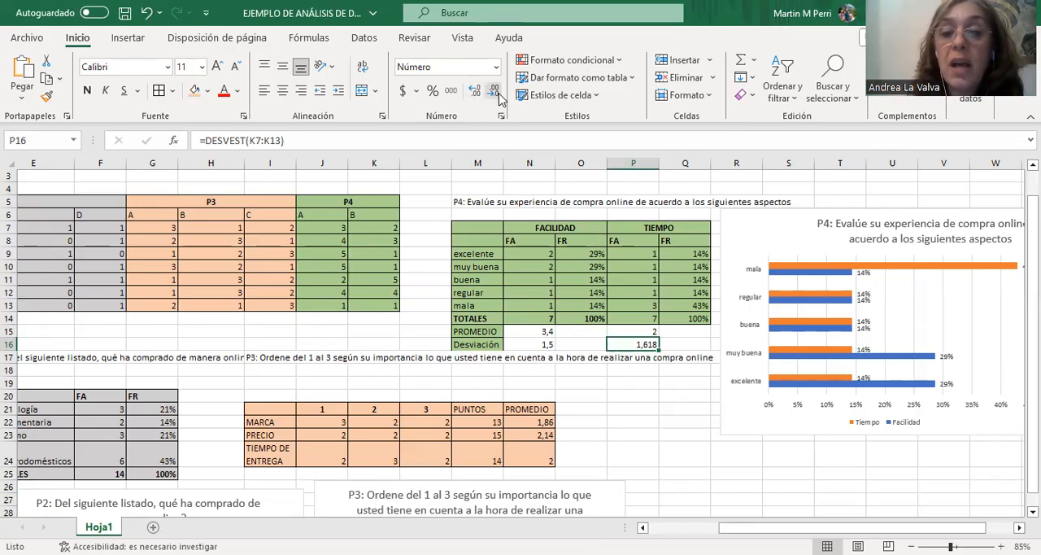
pyautogui.click(497, 93)
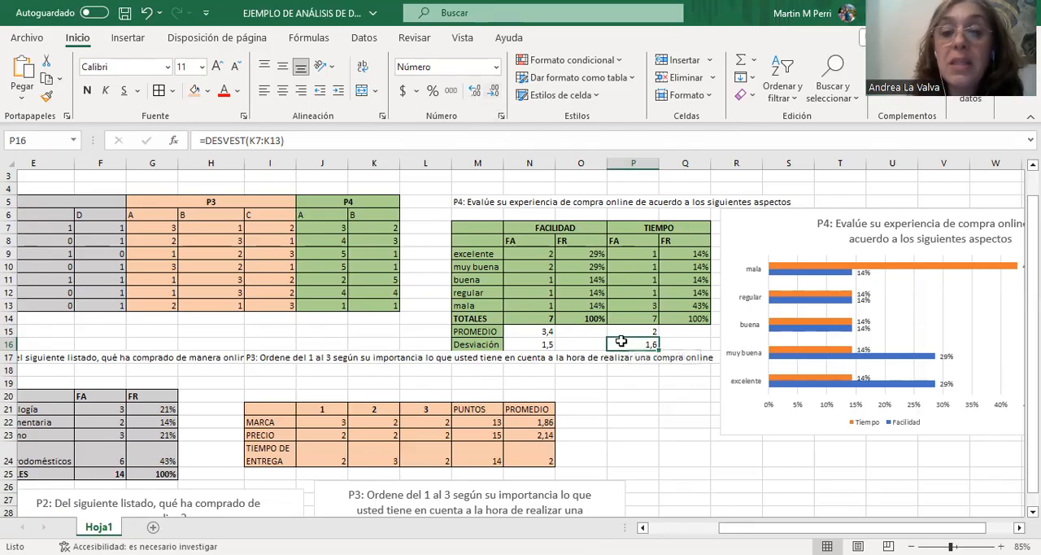